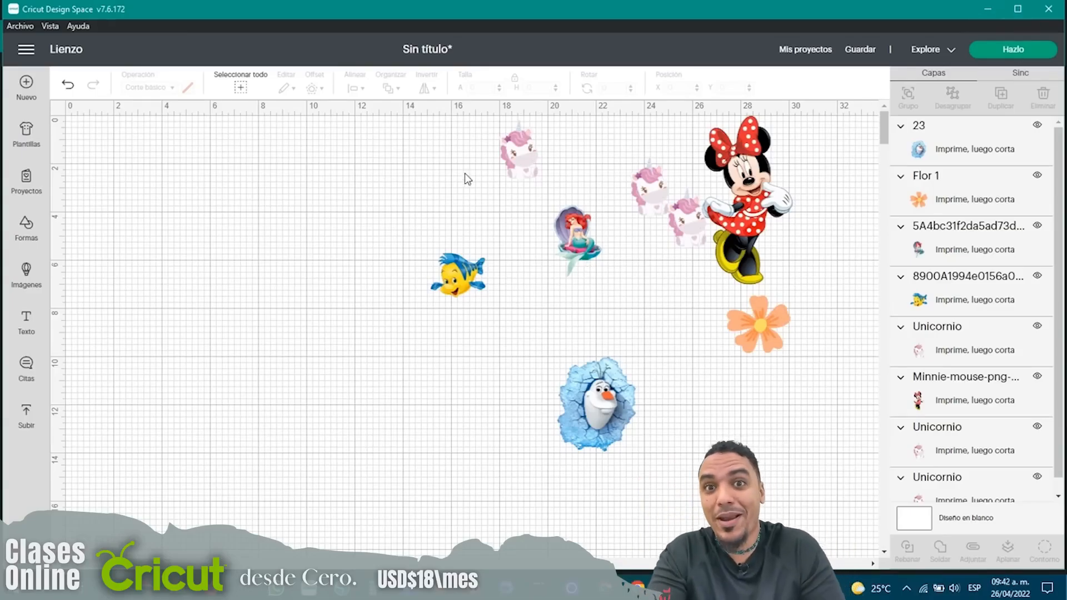
Move all the canvas images together as one selection to about X 11, Y 2.5, then deselect them.
{"action": "left_click_drag", "start_coordinate": [393, 152], "coordinate": [826, 493]}
{"action": "left_click_drag", "start_coordinate": [732, 223], "coordinate": [656, 261]}
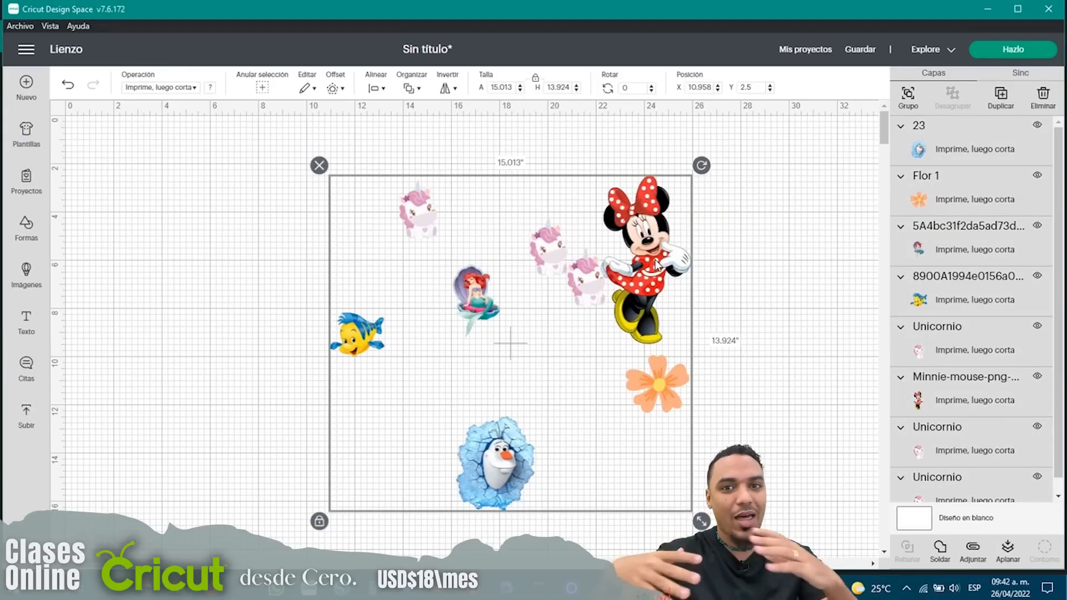
{"action": "left_click", "coordinate": [748, 250]}
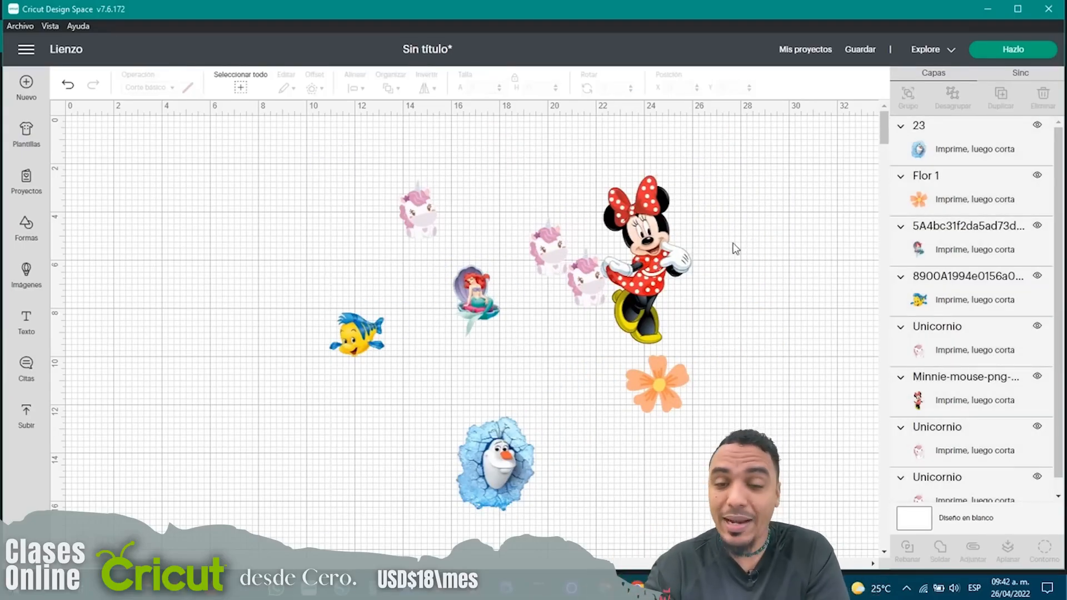
{"action": "left_click_drag", "start_coordinate": [302, 178], "coordinate": [714, 489]}
{"action": "left_click", "coordinate": [699, 360]}
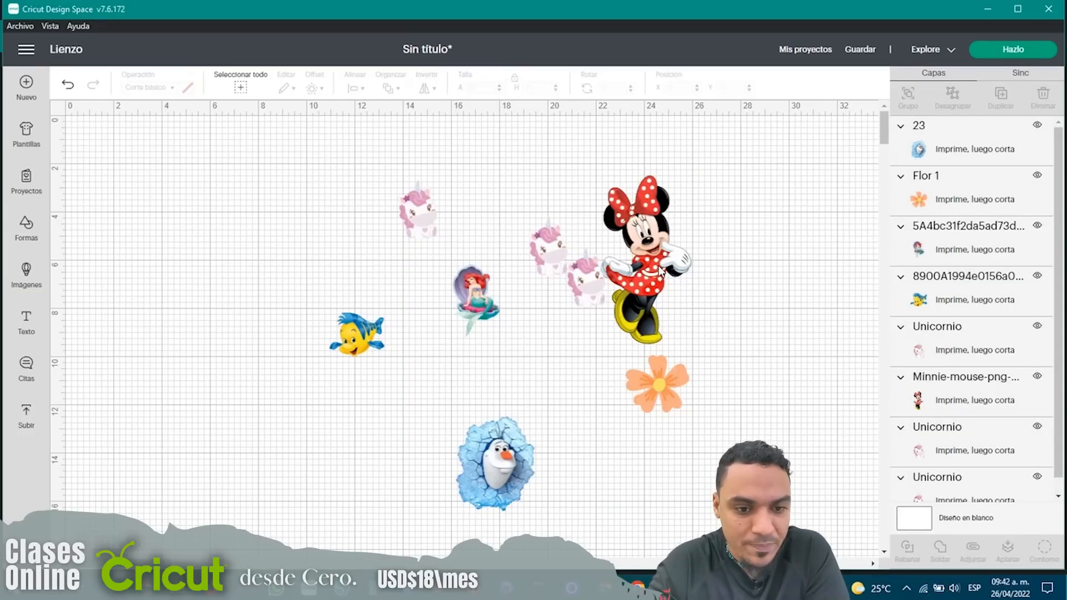
Spread the Minnie, unicorn, mermaid, yellow fish and Olaf images individually across the canvas so that none overlap.
{"action": "left_click_drag", "start_coordinate": [644, 289], "coordinate": [693, 258]}
{"action": "left_click_drag", "start_coordinate": [587, 304], "coordinate": [555, 280]}
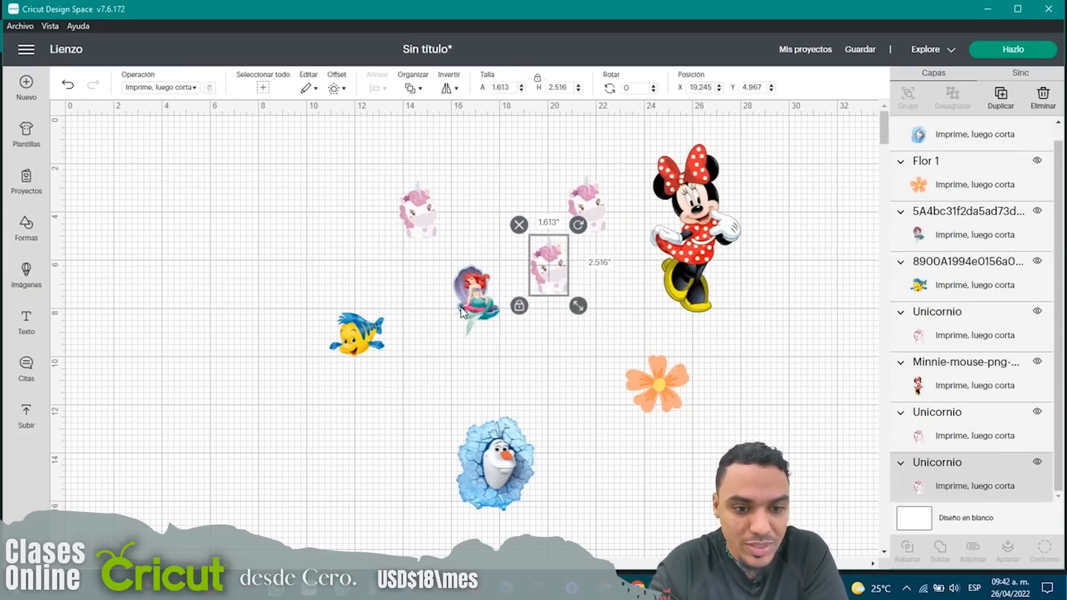
{"action": "left_click_drag", "start_coordinate": [475, 300], "coordinate": [473, 278]}
{"action": "left_click_drag", "start_coordinate": [418, 214], "coordinate": [412, 198]}
{"action": "left_click_drag", "start_coordinate": [357, 334], "coordinate": [352, 334]}
{"action": "left_click_drag", "start_coordinate": [495, 456], "coordinate": [475, 454]}
{"action": "left_click", "coordinate": [641, 398]}
{"action": "left_click", "coordinate": [551, 270]}
{"action": "left_click", "coordinate": [752, 215]}
{"action": "key", "text": "Print"}
{"action": "left_click_drag", "start_coordinate": [885, 108], "coordinate": [1063, 522]}
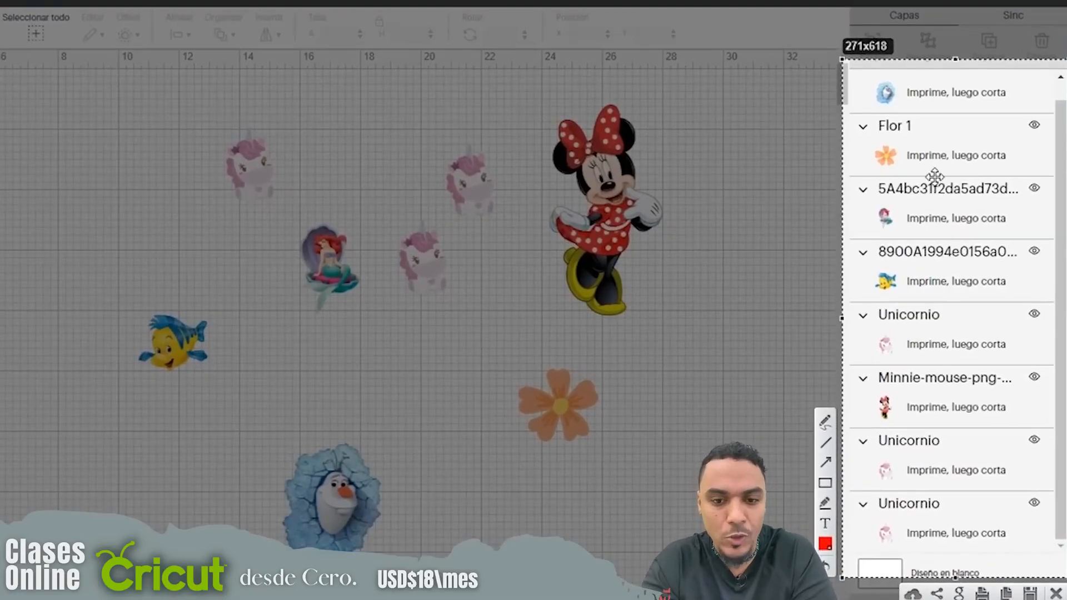
{"action": "key", "text": "Escape"}
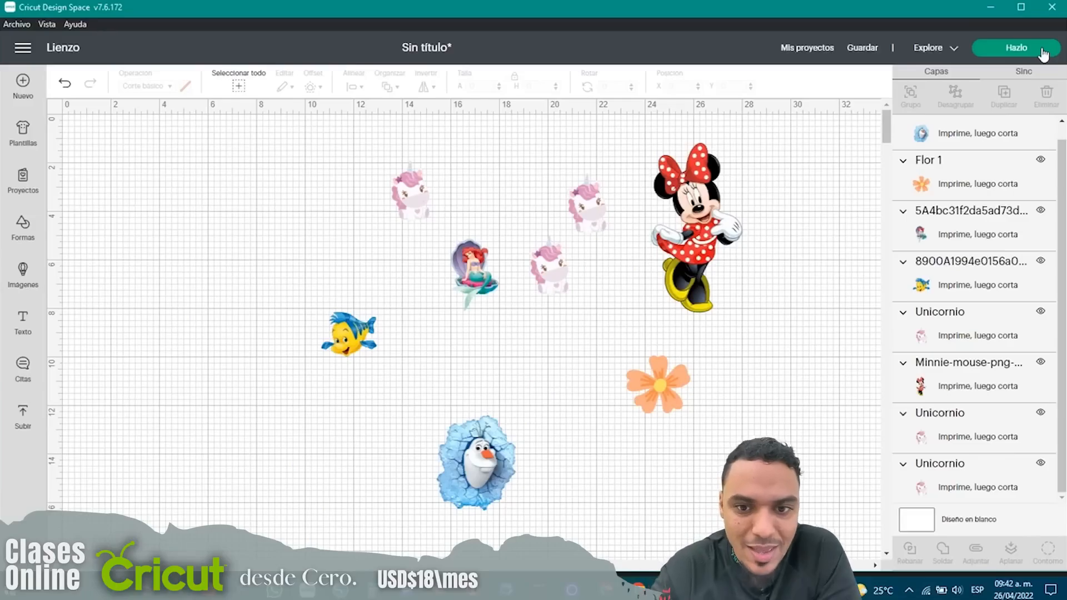
Send the project to the mat preparation screen with nothing selected on the canvas.
{"action": "left_click", "coordinate": [700, 232]}
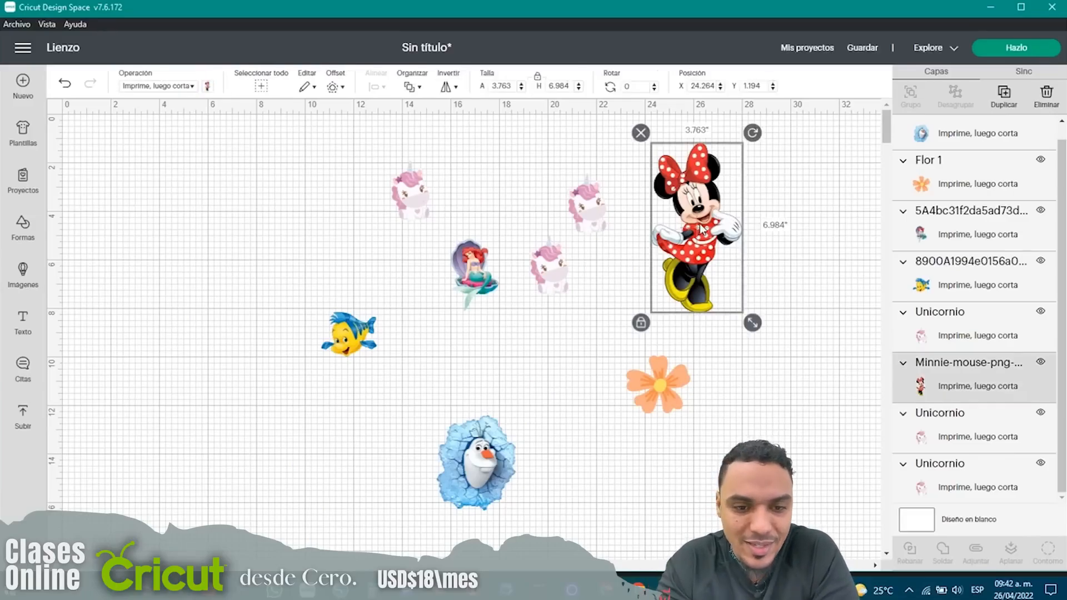
{"action": "left_click", "coordinate": [793, 195]}
{"action": "left_click", "coordinate": [1019, 50]}
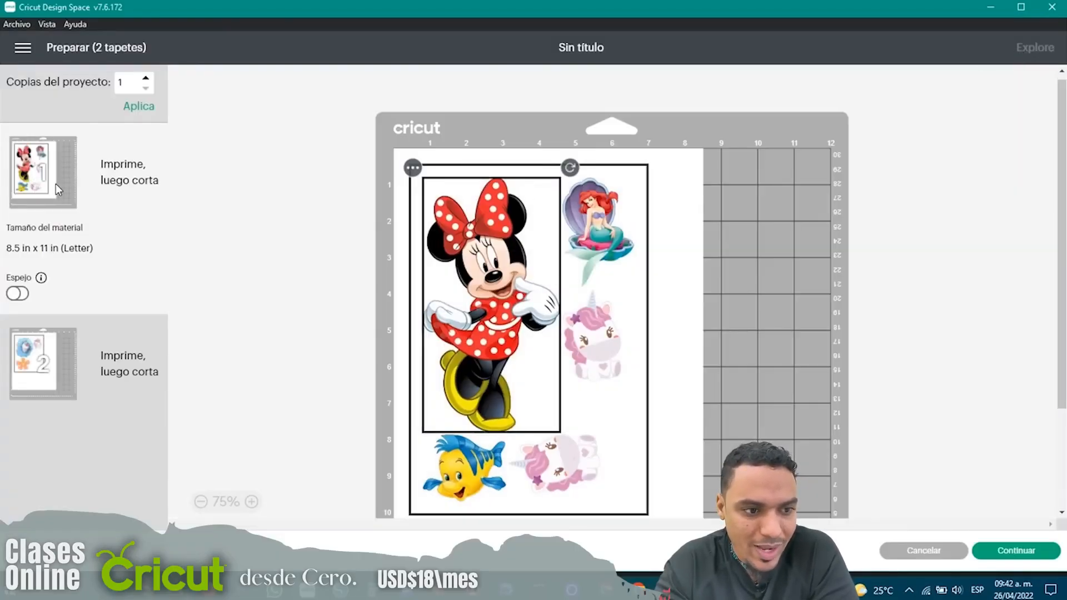
Compare the two print-then-cut mats to examine how the images are distributed and arranged on each sheet.
{"action": "left_click", "coordinate": [56, 365]}
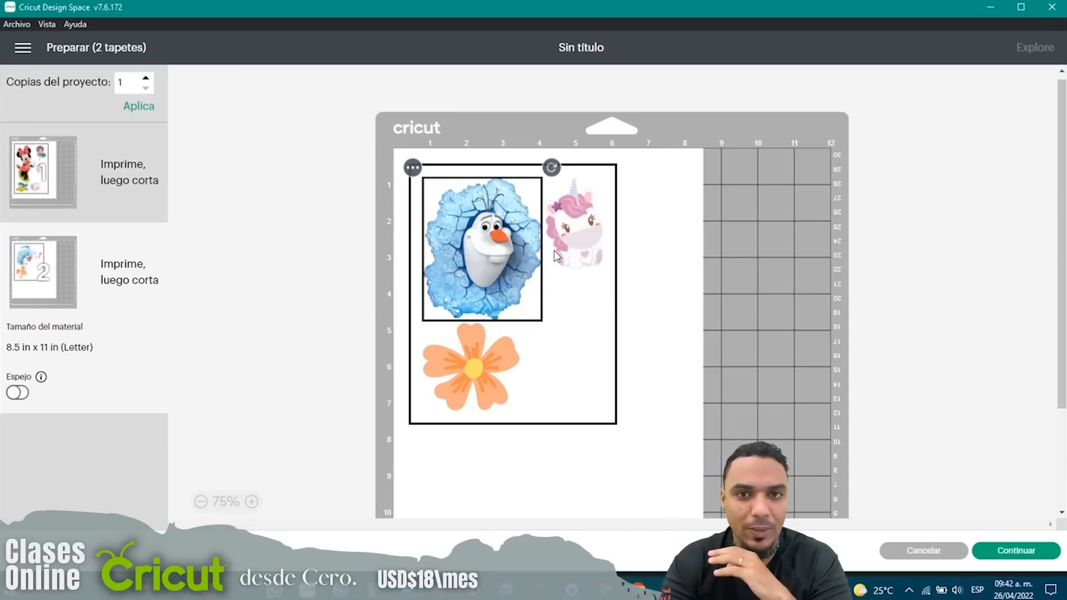
{"action": "left_click", "coordinate": [57, 191]}
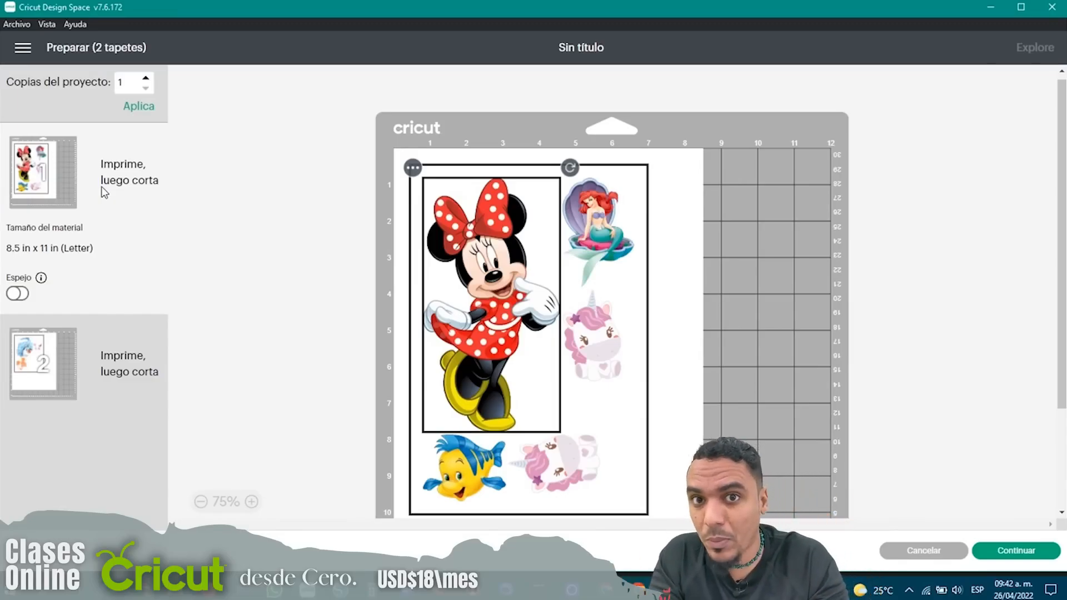
{"action": "left_click", "coordinate": [63, 341]}
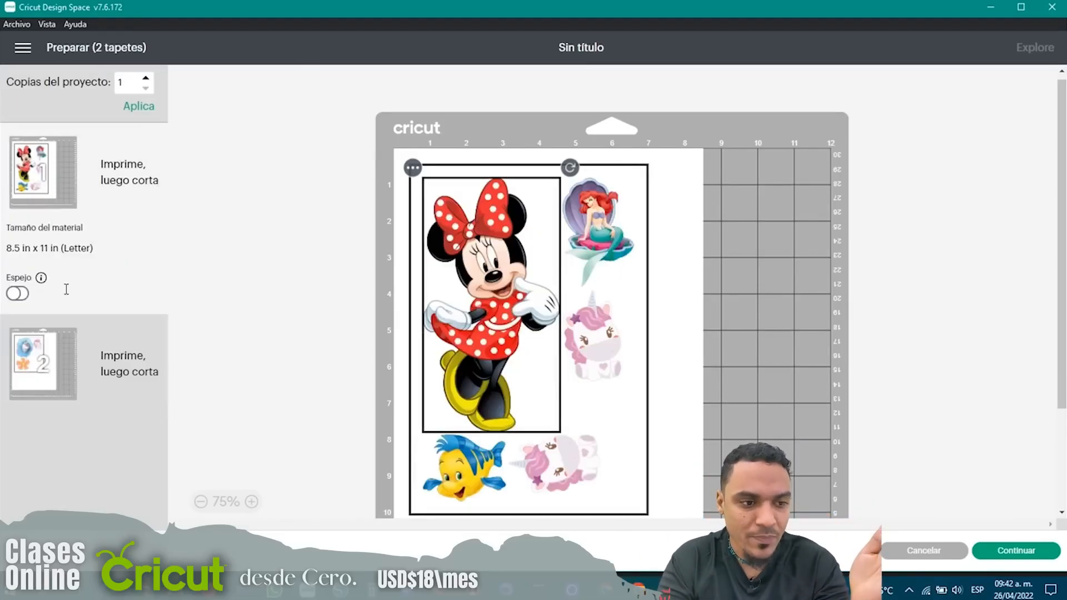
{"action": "left_click", "coordinate": [65, 372]}
{"action": "left_click", "coordinate": [67, 179]}
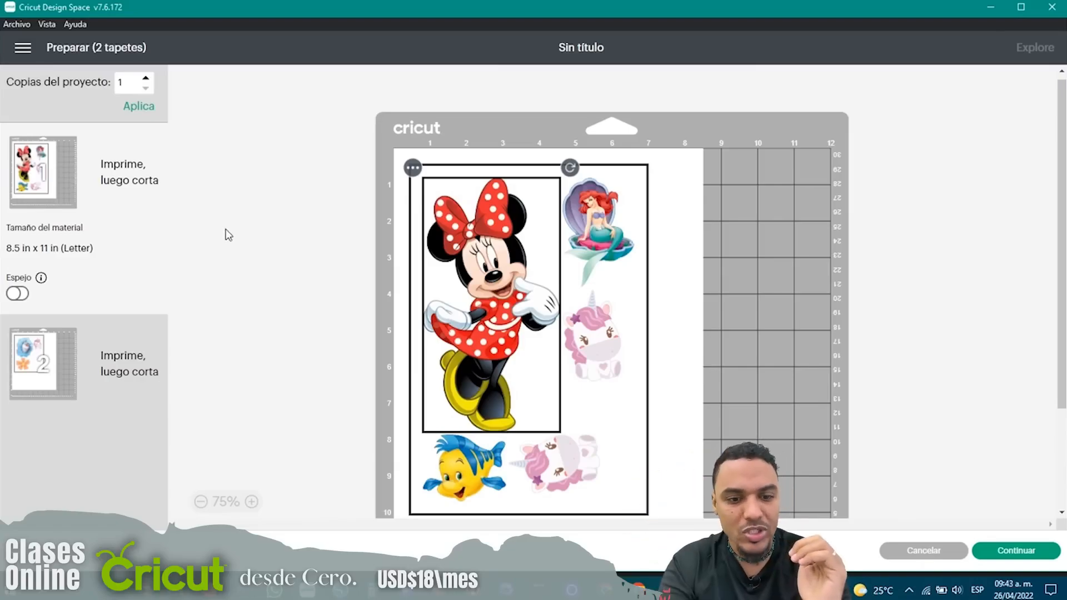
{"action": "left_click", "coordinate": [600, 355]}
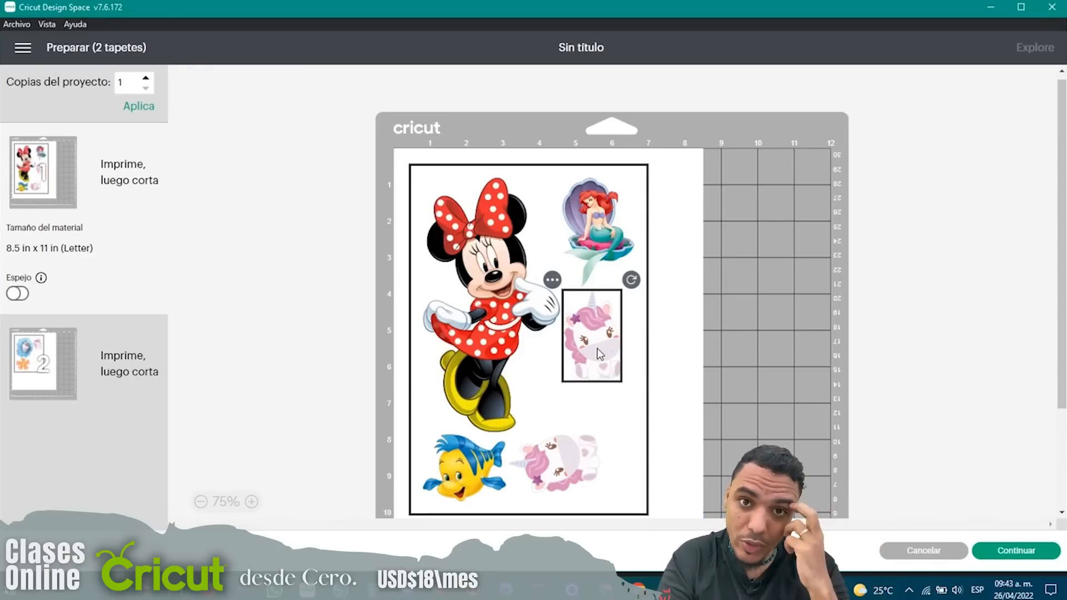
{"action": "left_click", "coordinate": [710, 229]}
{"action": "scroll", "coordinate": [710, 230], "scroll_direction": "down", "scroll_amount": 2}
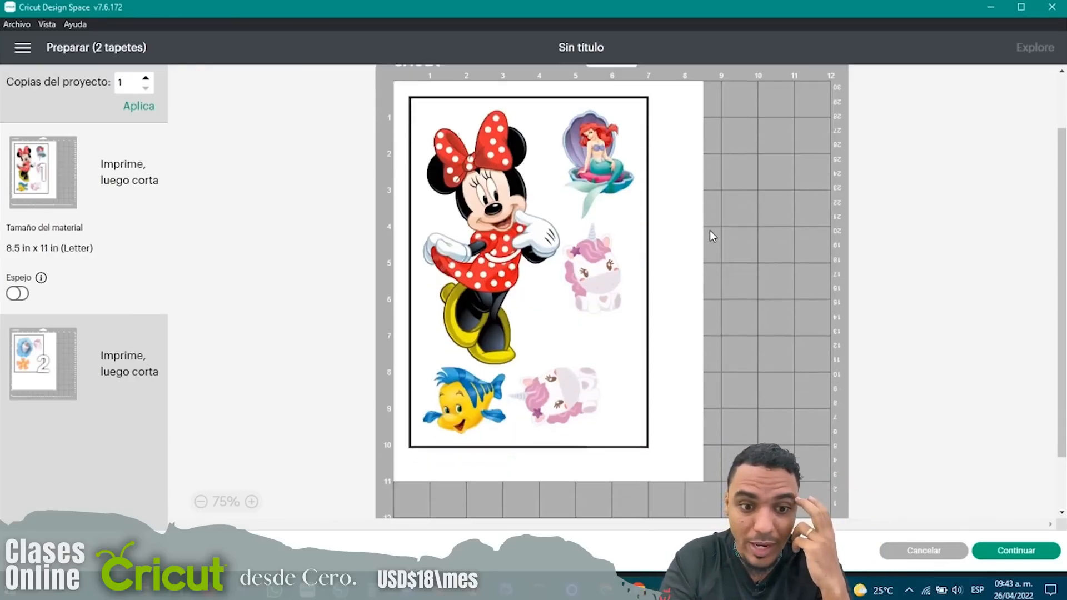
{"action": "scroll", "coordinate": [719, 242], "scroll_direction": "up", "scroll_amount": 2}
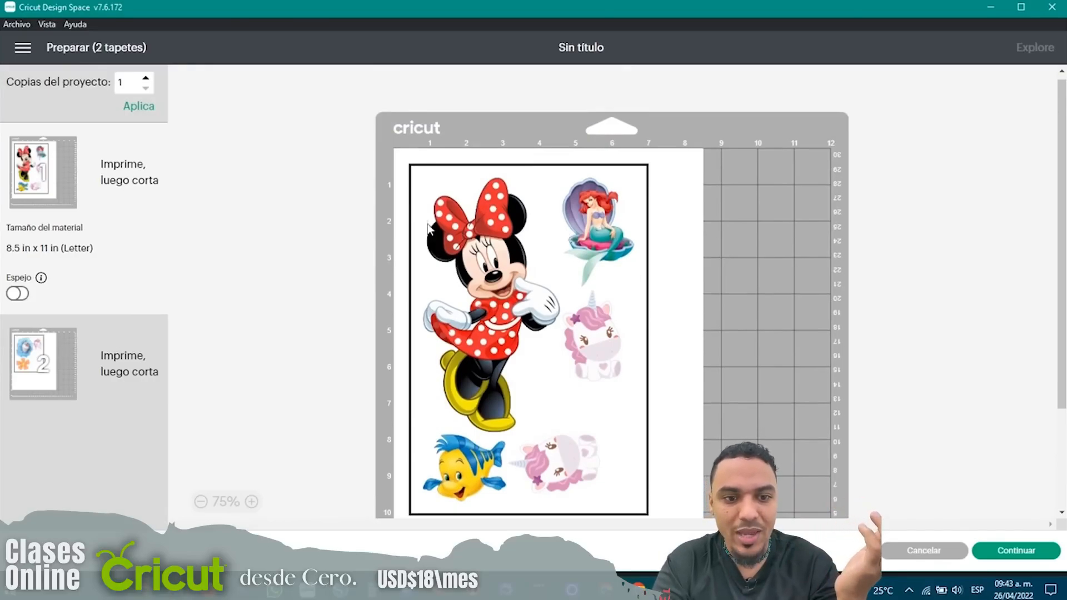
{"action": "left_click", "coordinate": [34, 363]}
{"action": "left_click", "coordinate": [66, 166]}
{"action": "left_click", "coordinate": [31, 363]}
{"action": "left_click", "coordinate": [46, 181]}
{"action": "left_click", "coordinate": [35, 360]}
{"action": "left_click", "coordinate": [52, 183]}
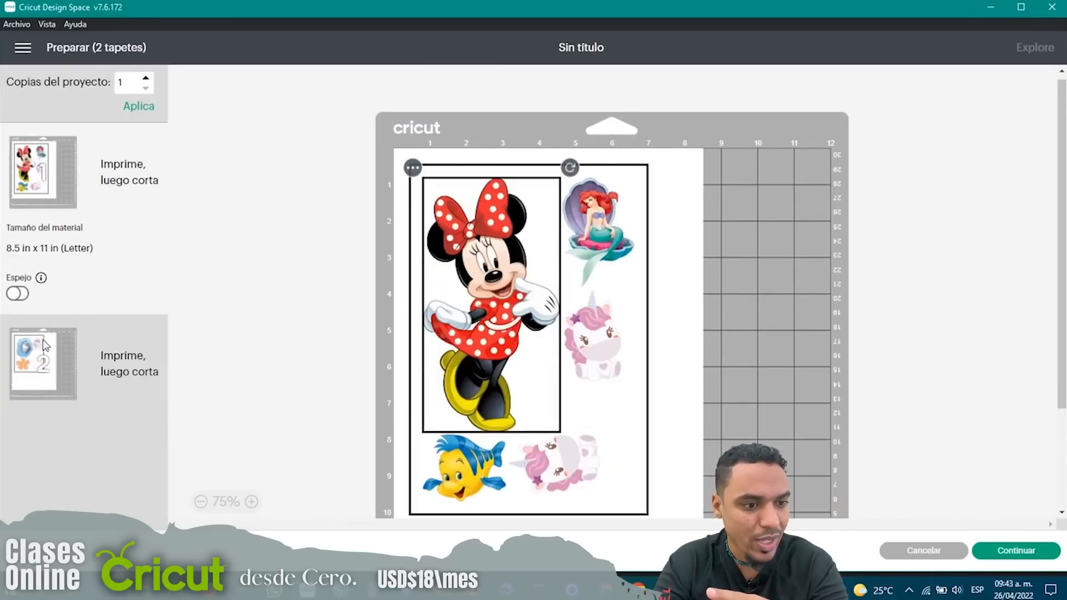
{"action": "left_click", "coordinate": [30, 365]}
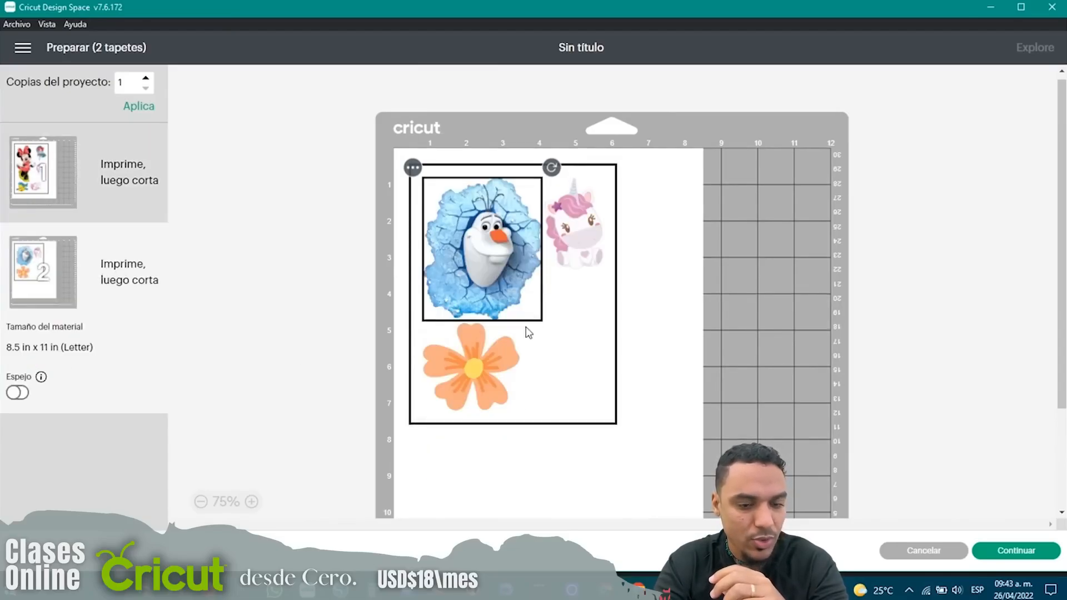
{"action": "left_click", "coordinate": [69, 191]}
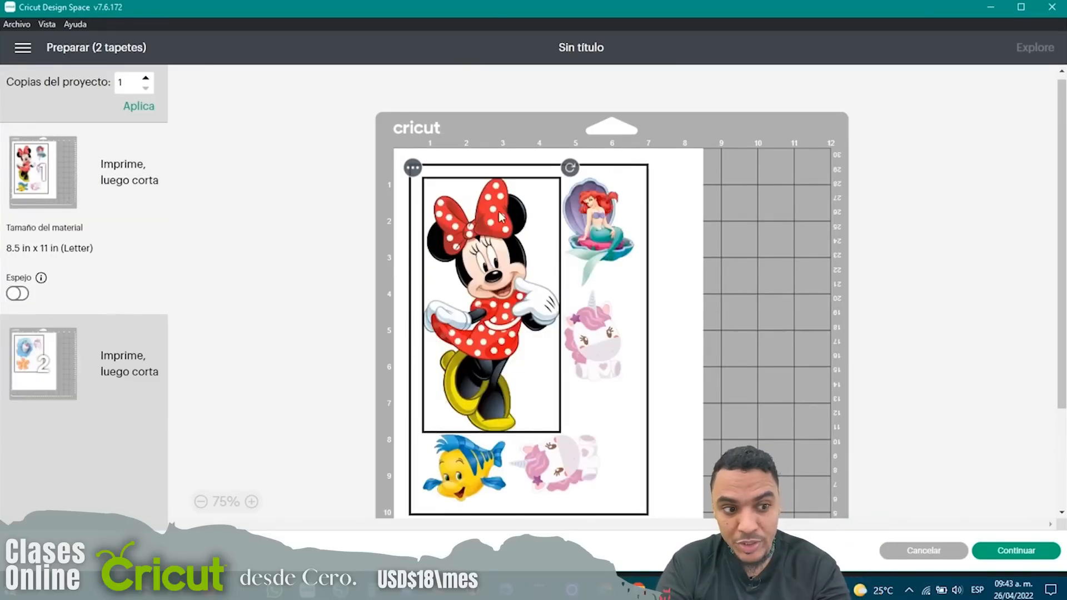
Rearrange mat 1: shift the mermaid outward, place the upright unicorn beside her and the rotated unicorn below, and nudge the fish down.
{"action": "left_click", "coordinate": [680, 222]}
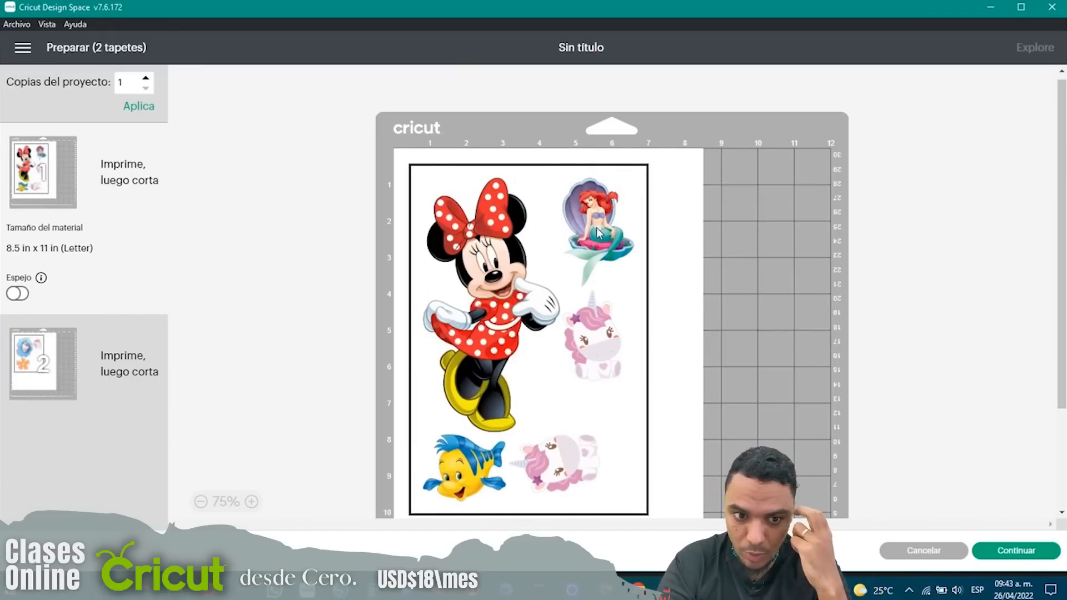
{"action": "left_click_drag", "start_coordinate": [603, 246], "coordinate": [637, 246]}
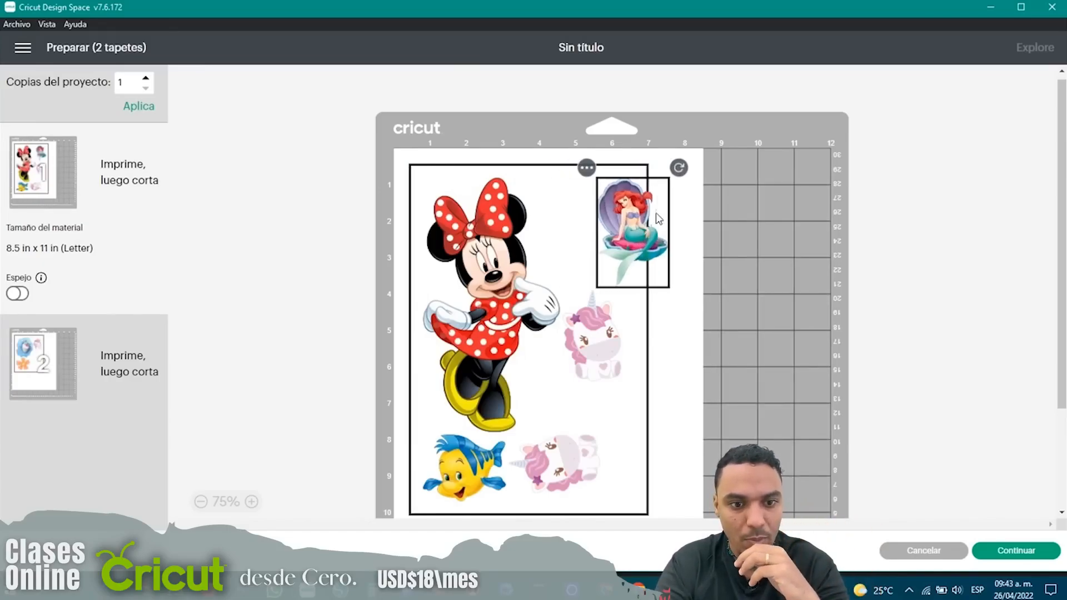
{"action": "left_click_drag", "start_coordinate": [597, 341], "coordinate": [567, 236]}
{"action": "left_click_drag", "start_coordinate": [577, 479], "coordinate": [640, 331]}
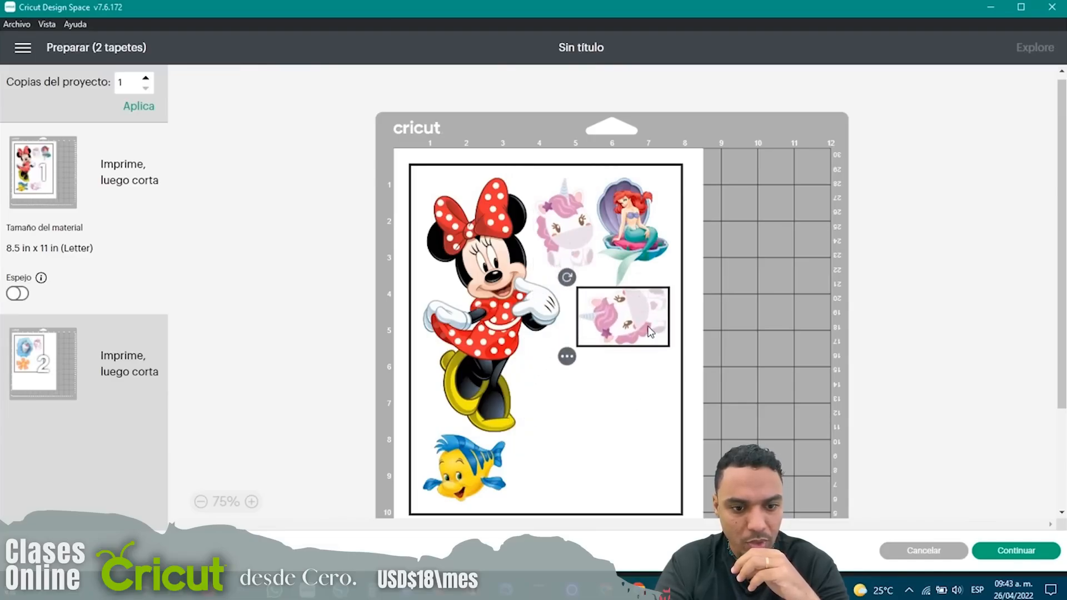
{"action": "left_click", "coordinate": [474, 478]}
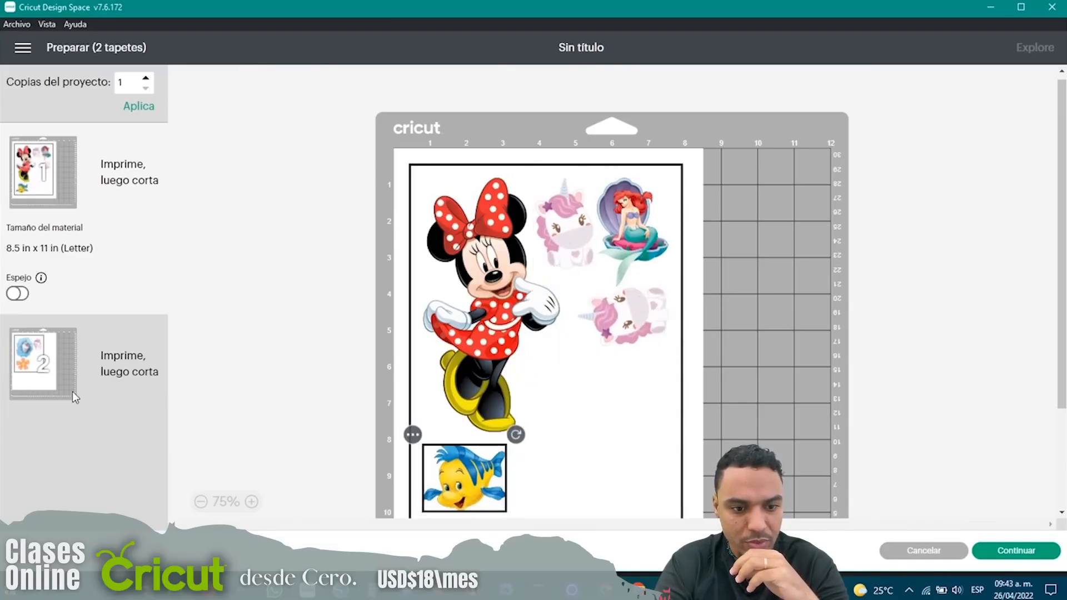
Transfer the unicorn from mat 2 to mat 1 with Mover objeto.
{"action": "left_click", "coordinate": [47, 384]}
{"action": "left_click", "coordinate": [552, 234]}
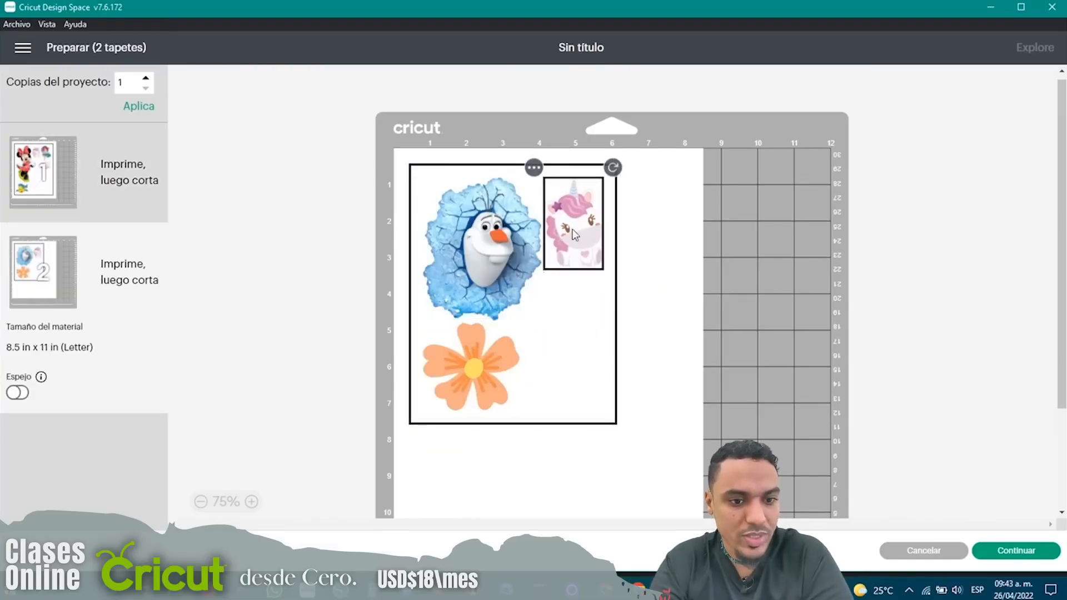
{"action": "left_click_drag", "start_coordinate": [586, 223], "coordinate": [596, 231]}
{"action": "left_click", "coordinate": [544, 176]}
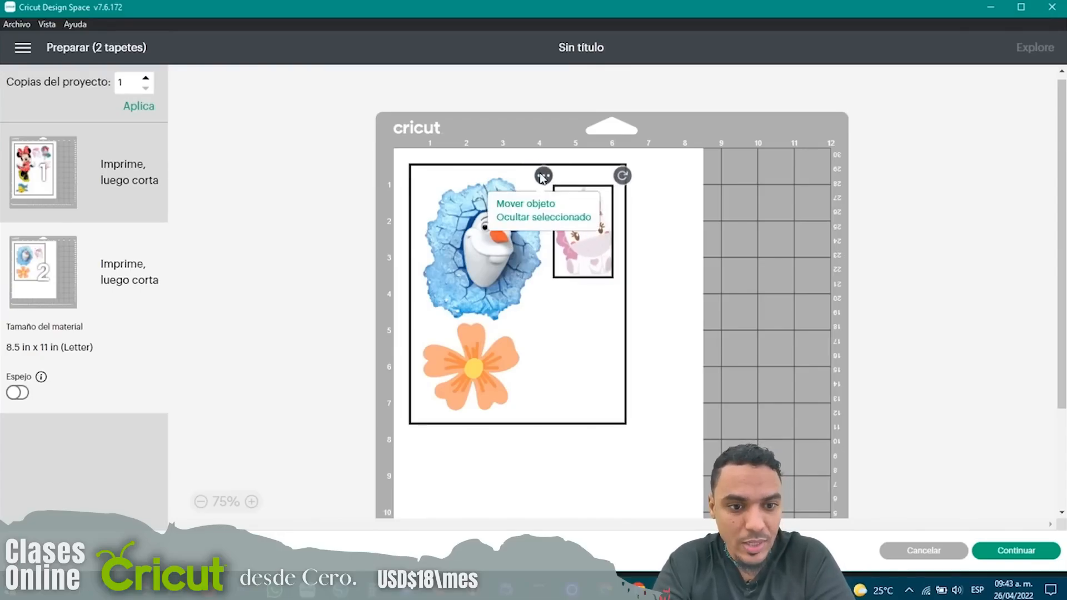
{"action": "left_click", "coordinate": [533, 205]}
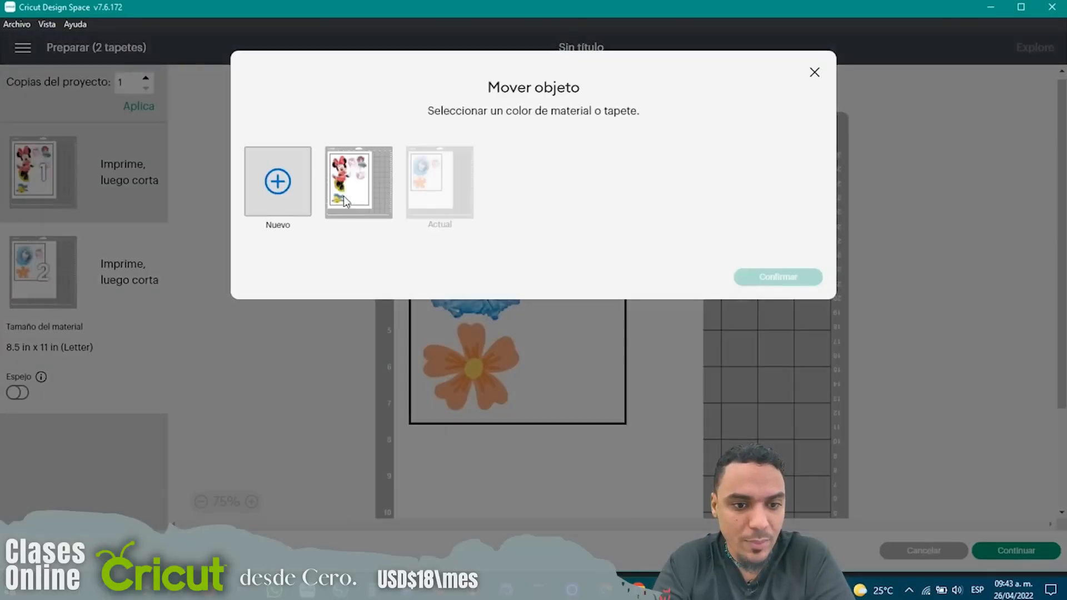
{"action": "left_click", "coordinate": [346, 181]}
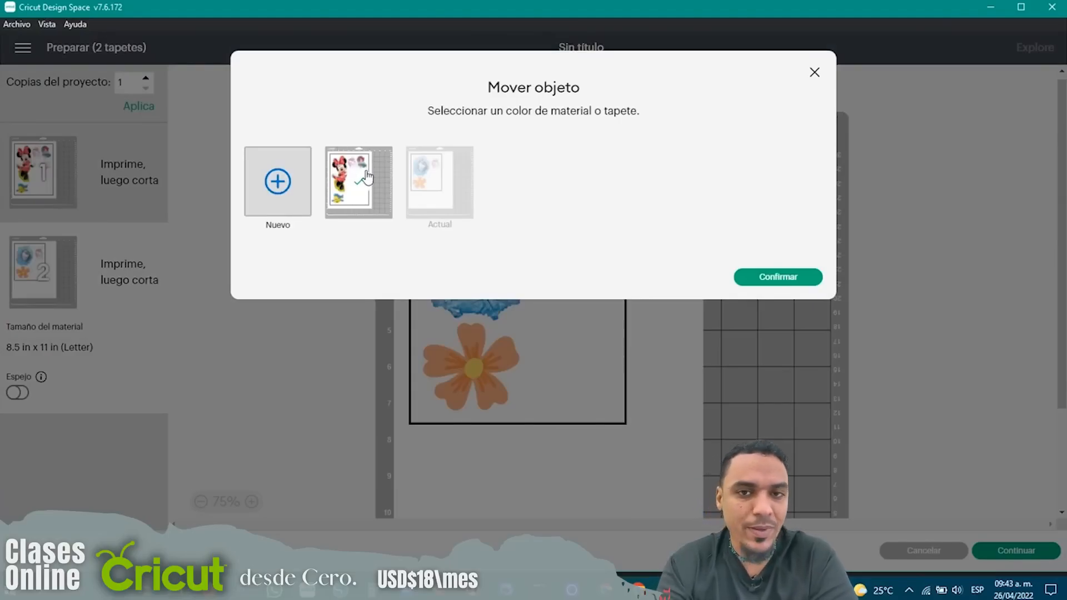
{"action": "left_click", "coordinate": [814, 285]}
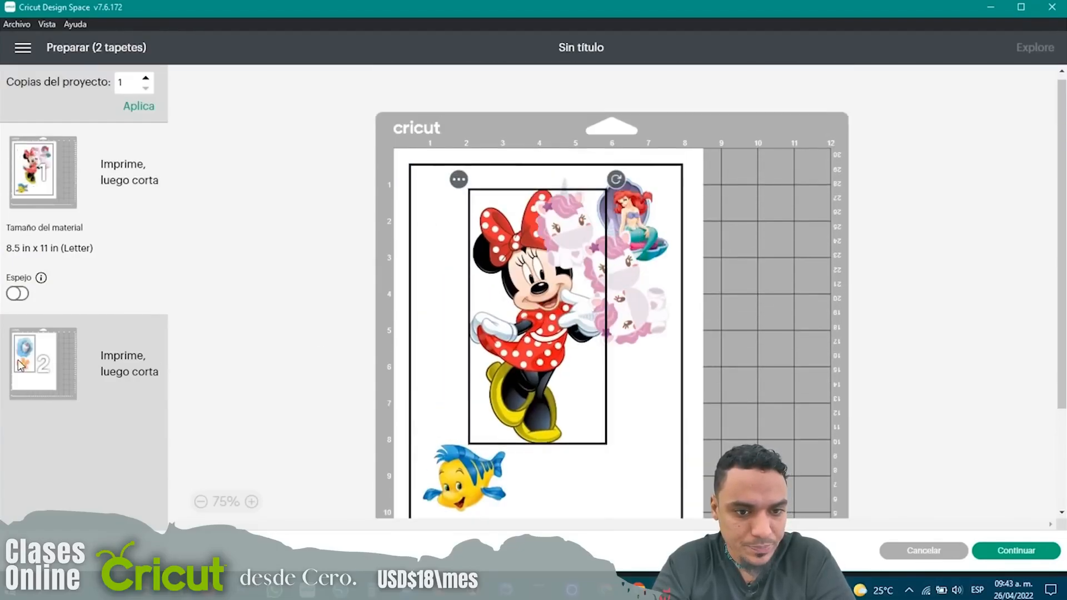
Transfer the Olaf image from mat 2 to mat 1 with Mover objeto.
{"action": "left_click", "coordinate": [412, 168]}
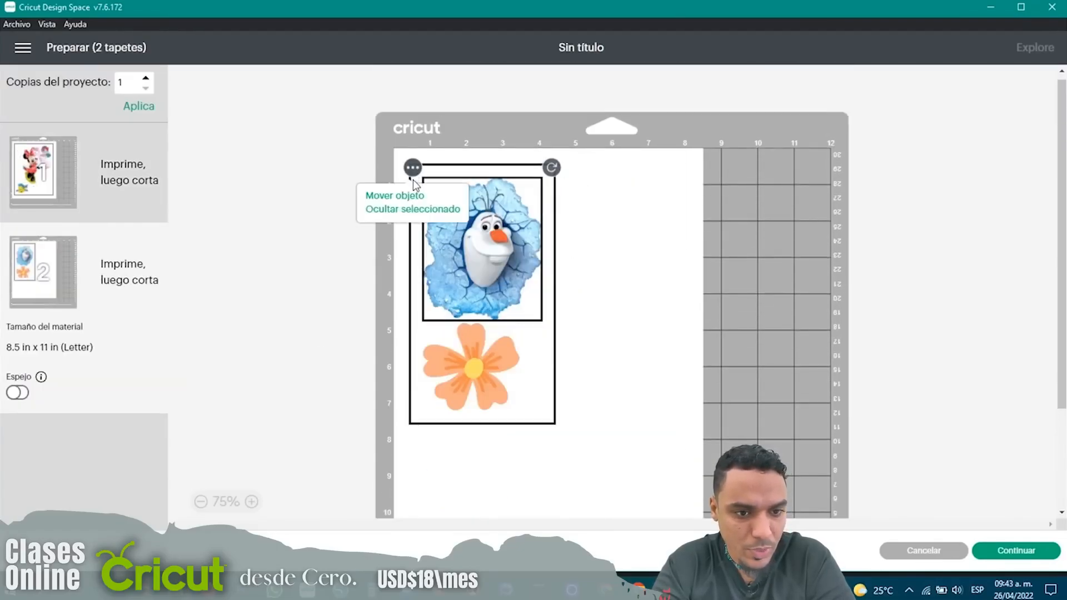
{"action": "left_click", "coordinate": [395, 196]}
{"action": "left_click", "coordinate": [351, 192]}
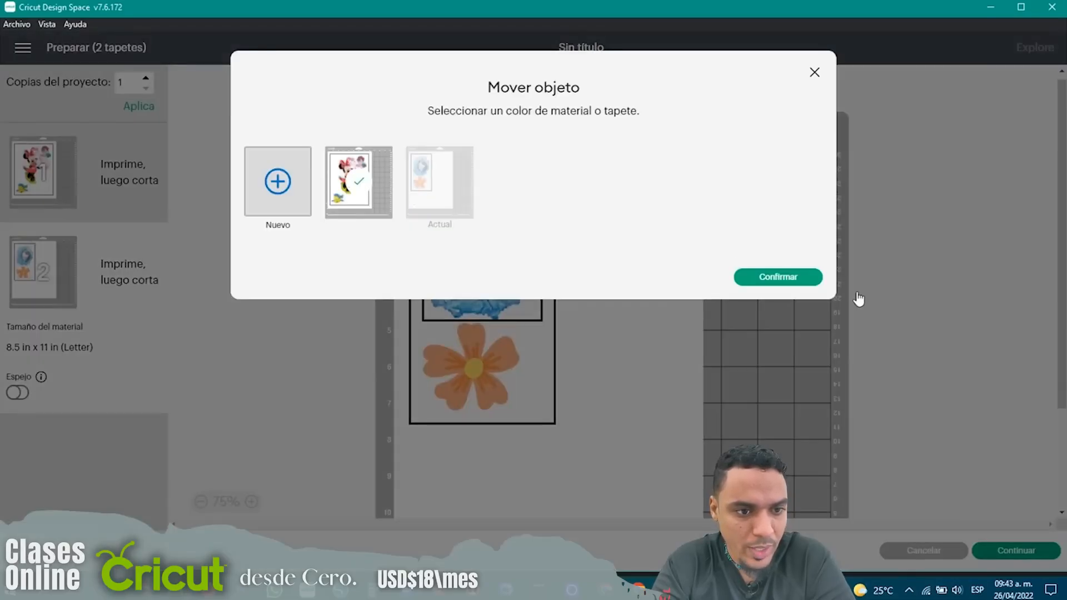
{"action": "left_click", "coordinate": [794, 277]}
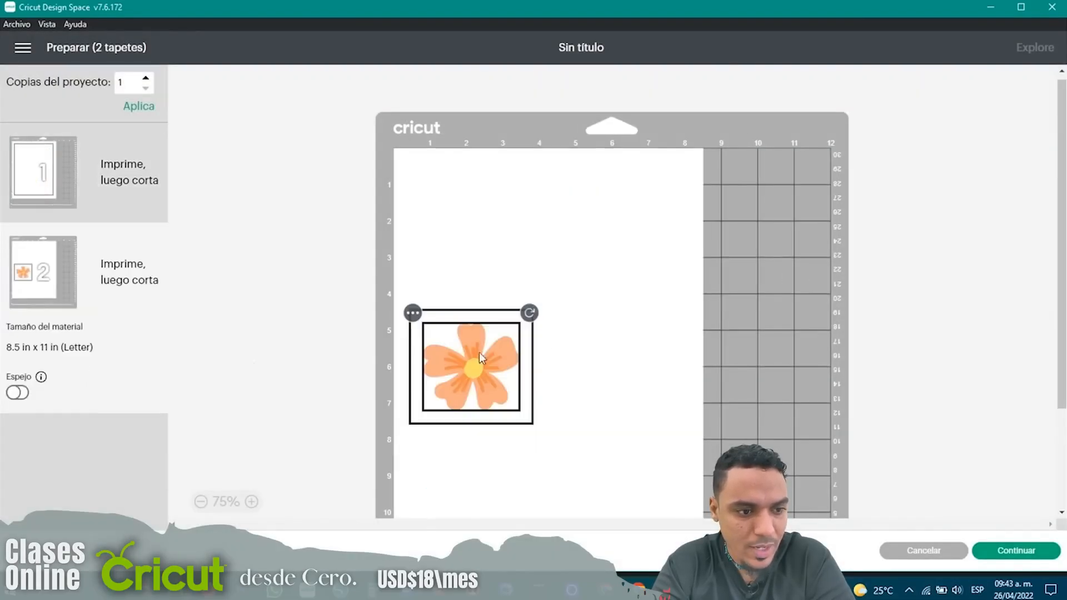
Transfer the orange flower from mat 2 to mat 1 with Mover objeto.
{"action": "left_click", "coordinate": [461, 372]}
{"action": "left_click", "coordinate": [414, 310]}
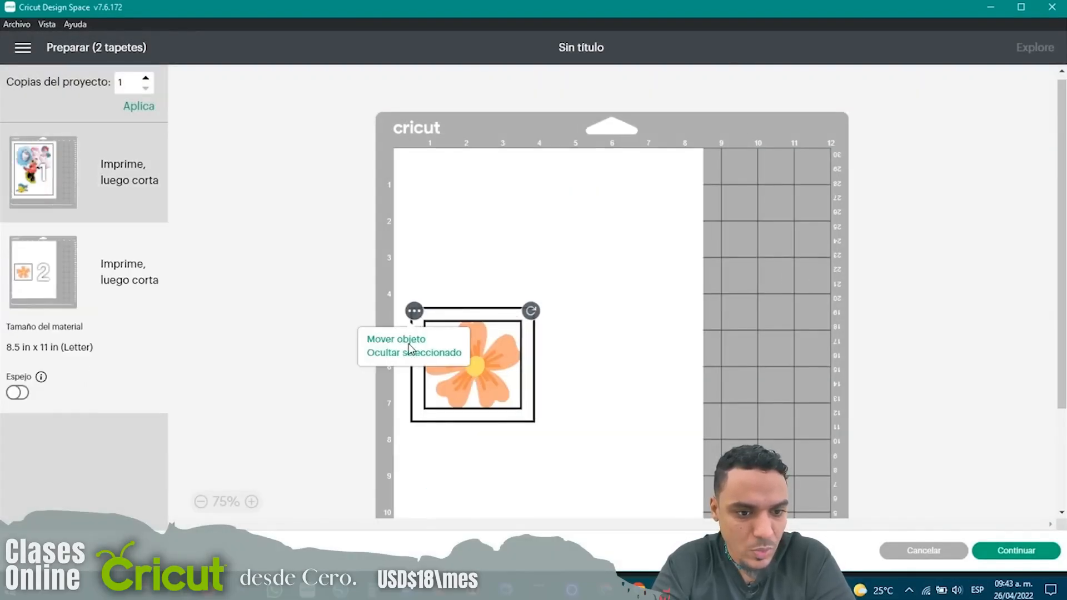
{"action": "left_click", "coordinate": [409, 339]}
{"action": "left_click", "coordinate": [359, 182]}
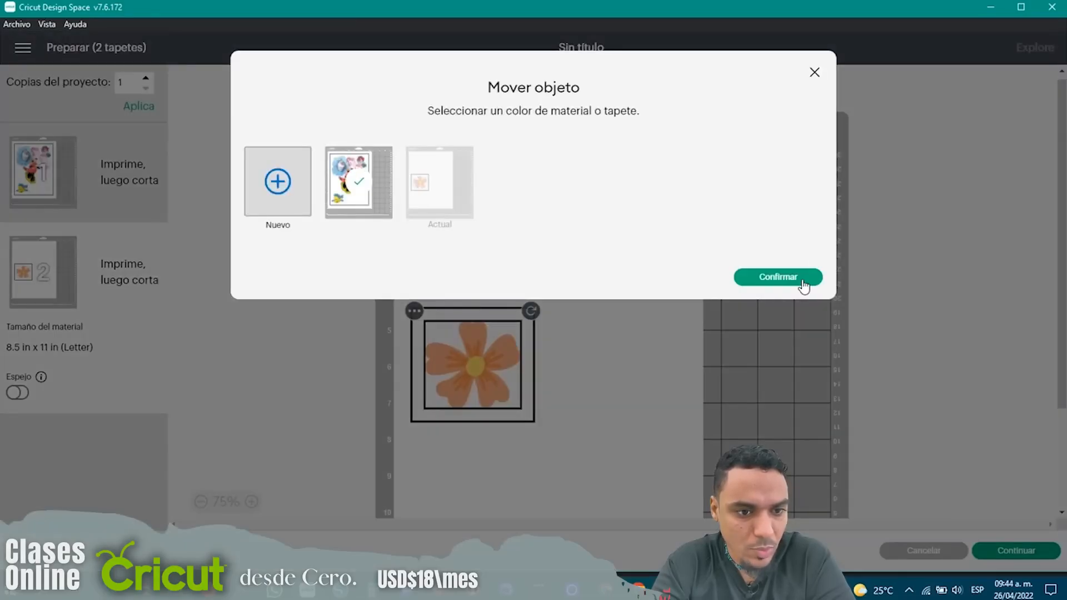
{"action": "left_click", "coordinate": [806, 280]}
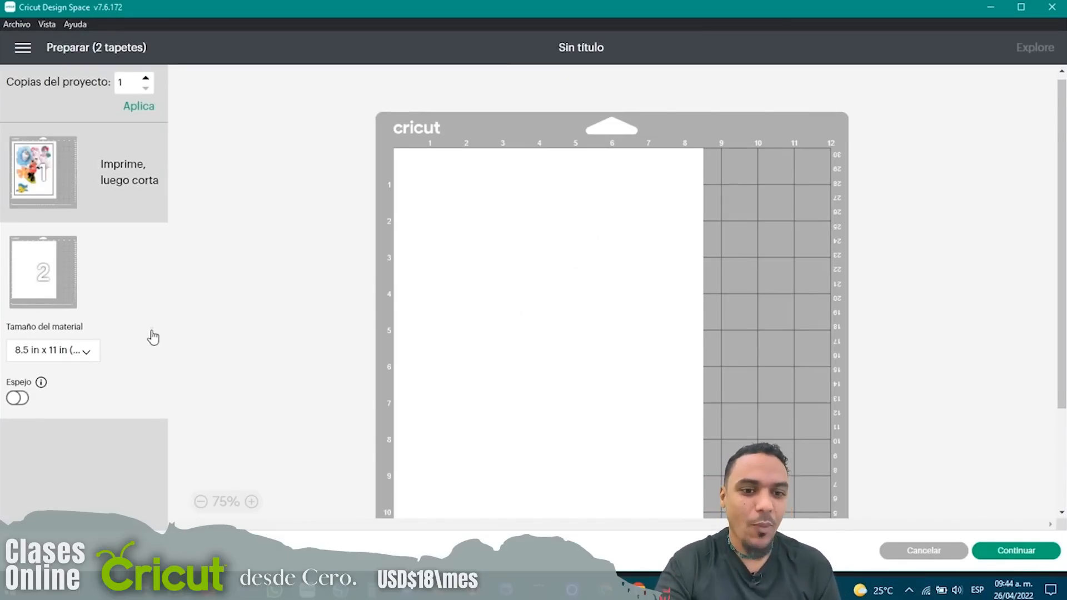
{"action": "scroll", "coordinate": [497, 269], "scroll_direction": "down", "scroll_amount": 1}
{"action": "scroll", "coordinate": [497, 269], "scroll_direction": "down", "scroll_amount": 1}
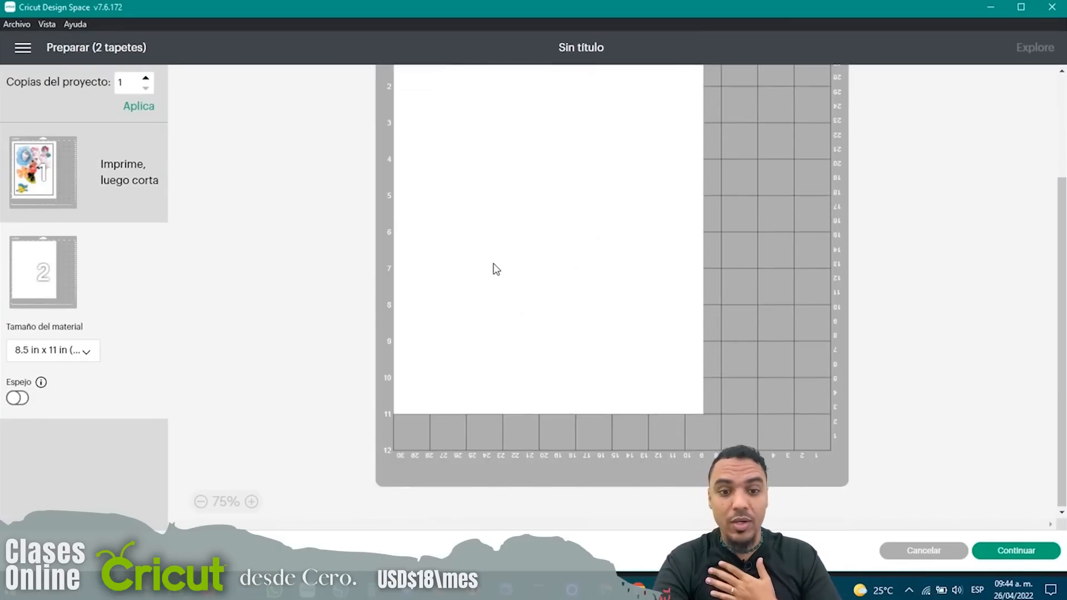
{"action": "scroll", "coordinate": [589, 289], "scroll_direction": "up", "scroll_amount": 2}
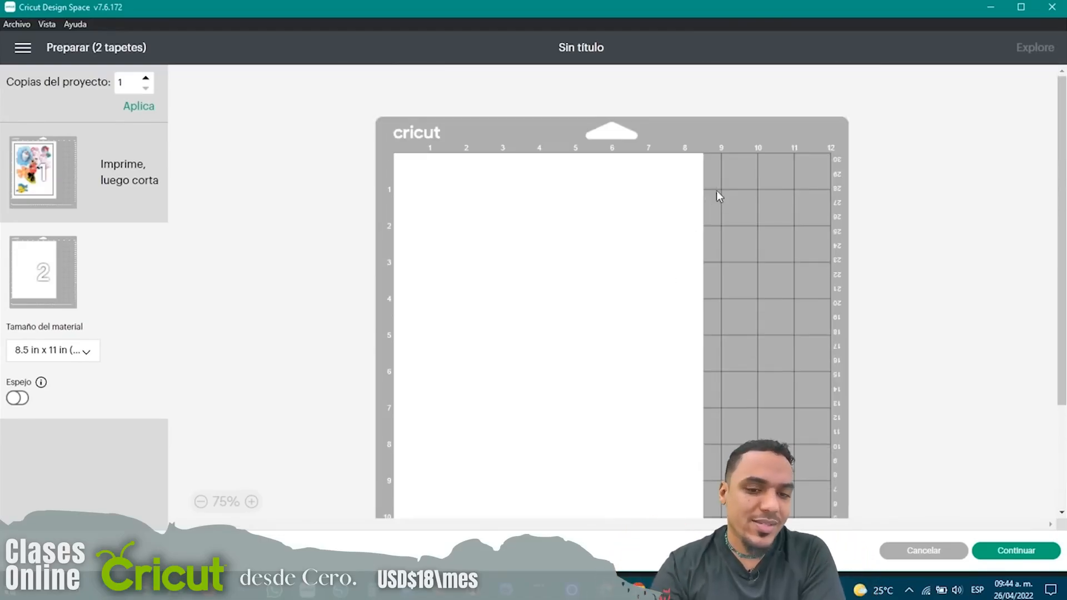
{"action": "scroll", "coordinate": [625, 143], "scroll_direction": "down", "scroll_amount": 2}
{"action": "scroll", "coordinate": [612, 139], "scroll_direction": "up", "scroll_amount": 2}
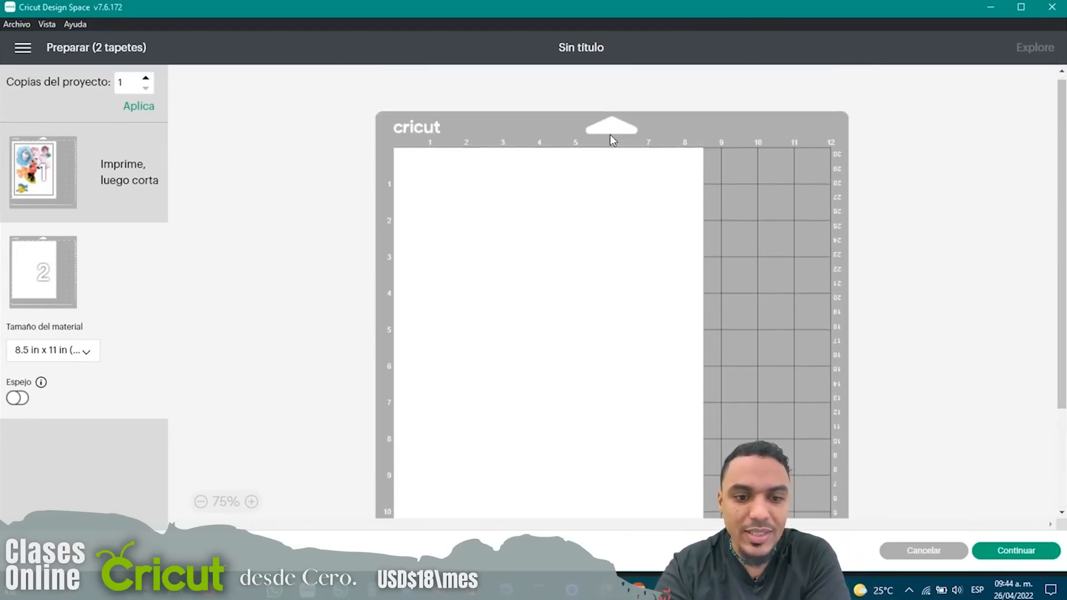
{"action": "scroll", "coordinate": [636, 185], "scroll_direction": "down", "scroll_amount": 2}
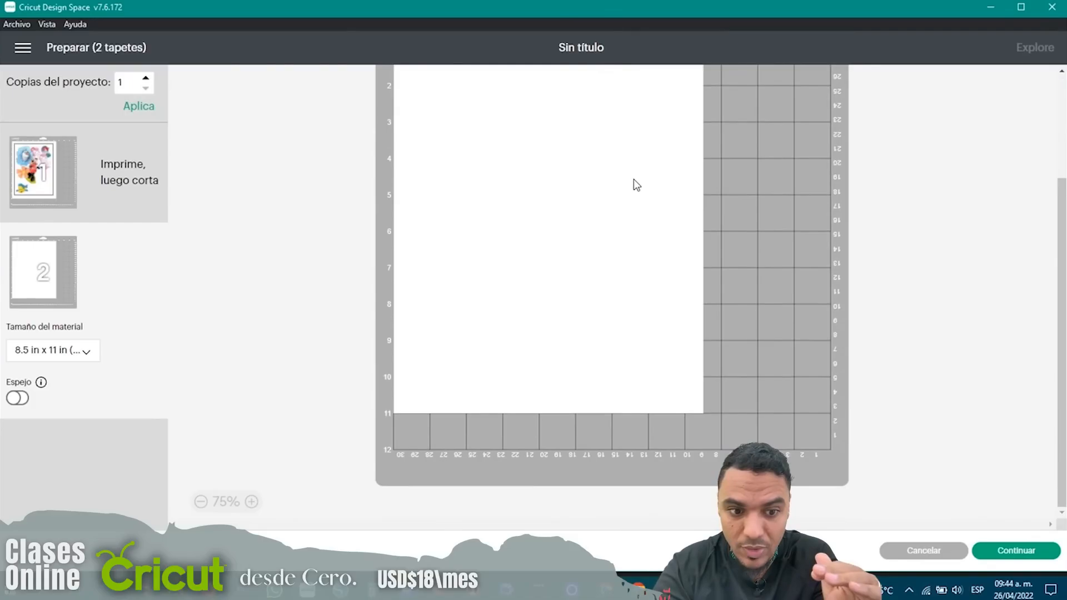
{"action": "scroll", "coordinate": [637, 185], "scroll_direction": "up", "scroll_amount": 3}
Capture the blank area around the Espejo option, mark it with three red arrows, and copy the annotated screenshot.
{"action": "key", "text": "Print"}
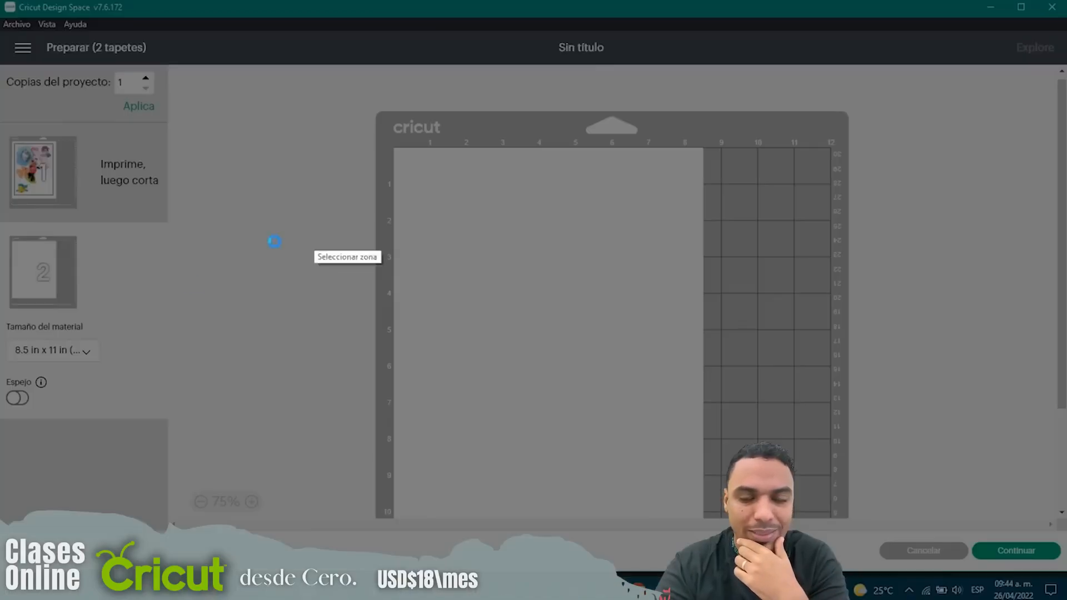
{"action": "left_click_drag", "start_coordinate": [25, 364], "coordinate": [204, 424]}
{"action": "left_click", "coordinate": [217, 331]}
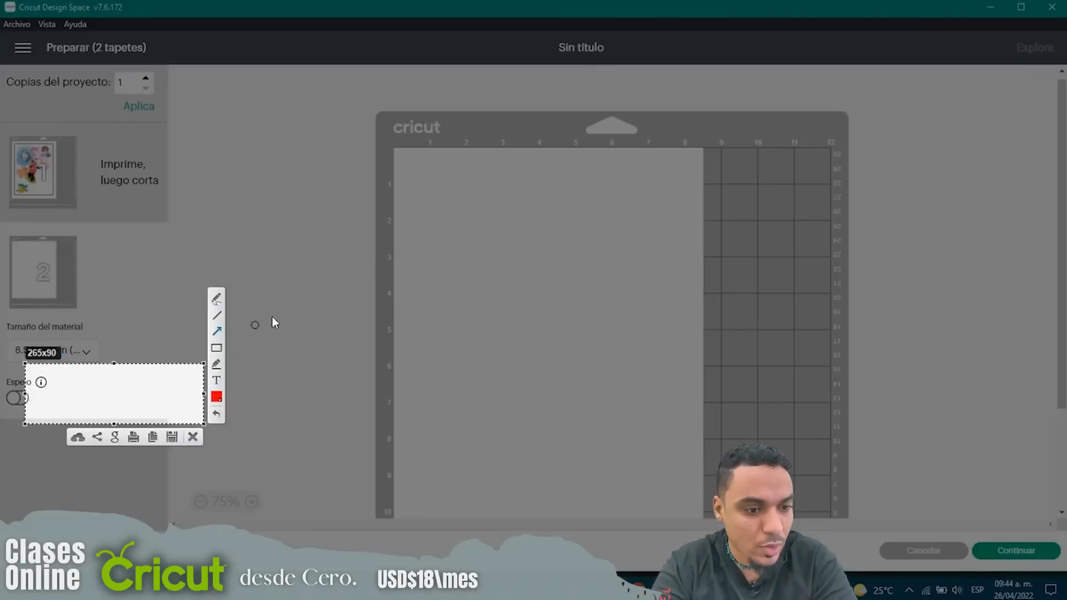
{"action": "left_click_drag", "start_coordinate": [274, 319], "coordinate": [167, 382]}
{"action": "left_click_drag", "start_coordinate": [361, 211], "coordinate": [115, 359]}
{"action": "left_click_drag", "start_coordinate": [268, 440], "coordinate": [122, 405]}
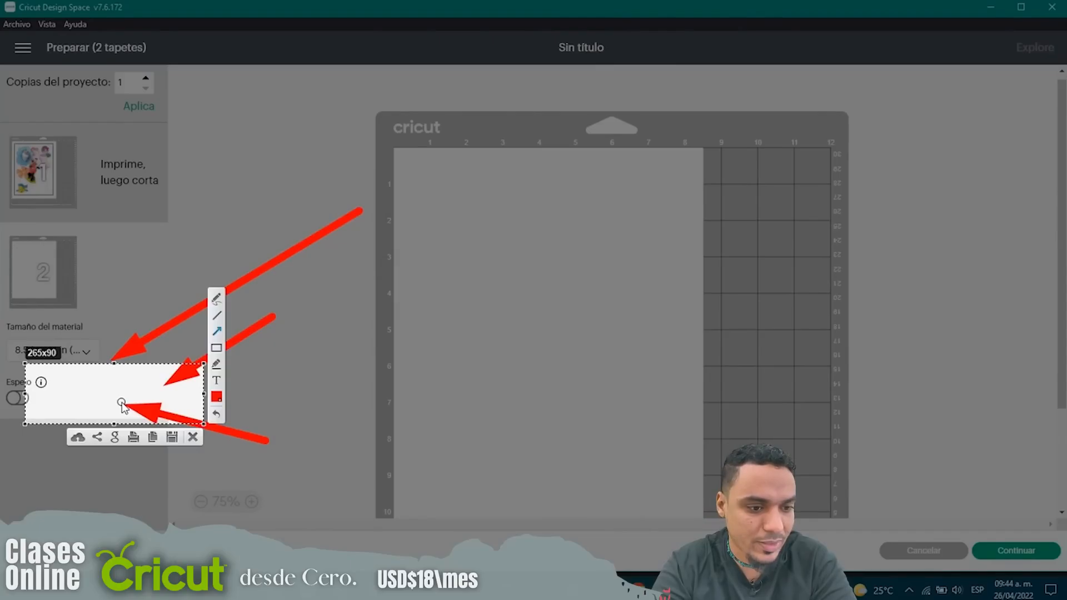
{"action": "key", "text": "ctrl+c"}
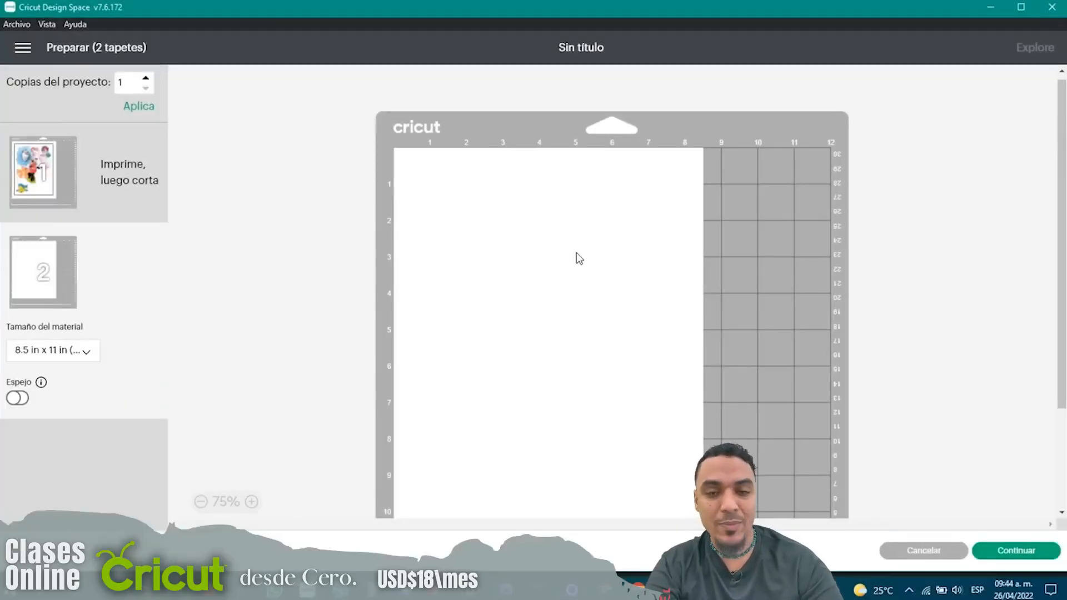
{"action": "scroll", "coordinate": [509, 172], "scroll_direction": "down", "scroll_amount": 3}
{"action": "scroll", "coordinate": [534, 217], "scroll_direction": "up", "scroll_amount": 3}
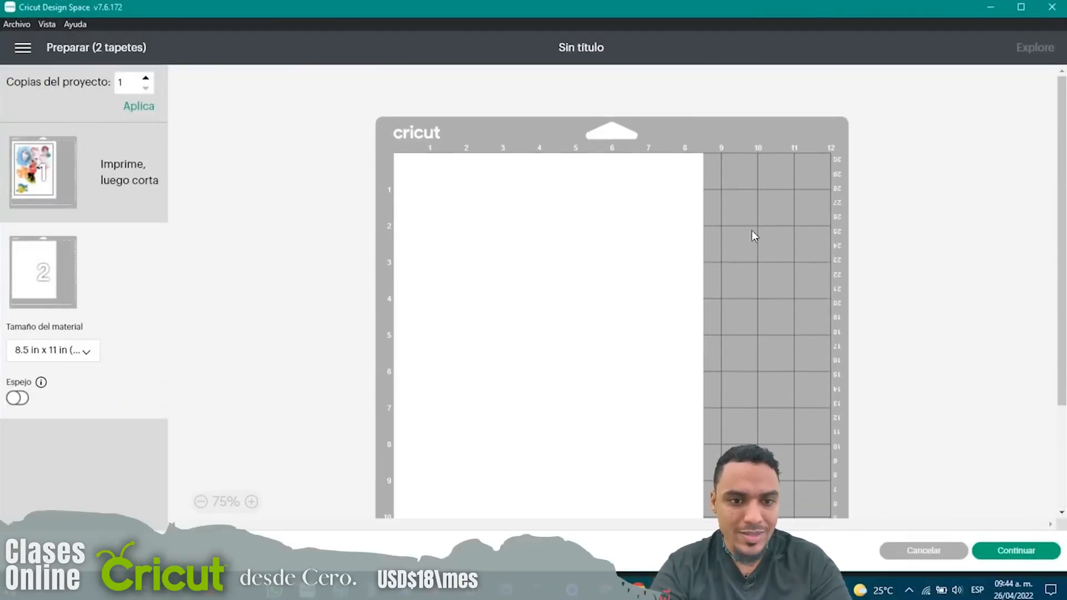
{"action": "scroll", "coordinate": [601, 188], "scroll_direction": "down", "scroll_amount": 3}
{"action": "scroll", "coordinate": [585, 166], "scroll_direction": "up", "scroll_amount": 3}
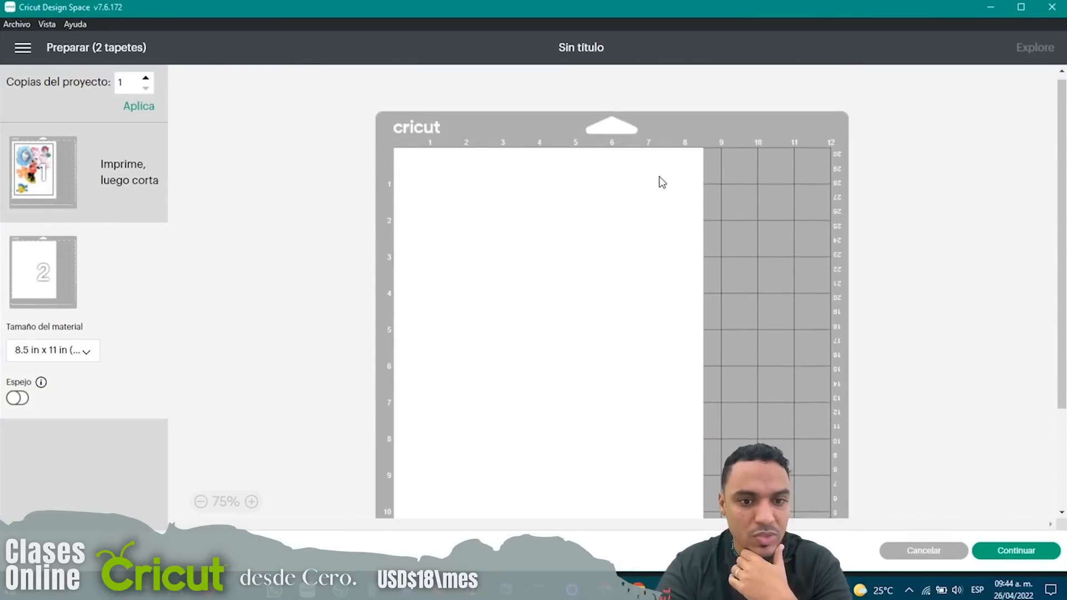
{"action": "scroll", "coordinate": [658, 188], "scroll_direction": "down", "scroll_amount": 3}
{"action": "scroll", "coordinate": [526, 205], "scroll_direction": "up", "scroll_amount": 3}
{"action": "scroll", "coordinate": [567, 190], "scroll_direction": "down", "scroll_amount": 1}
{"action": "scroll", "coordinate": [571, 191], "scroll_direction": "up", "scroll_amount": 1}
{"action": "scroll", "coordinate": [570, 192], "scroll_direction": "up", "scroll_amount": 1}
{"action": "scroll", "coordinate": [556, 193], "scroll_direction": "down", "scroll_amount": 4}
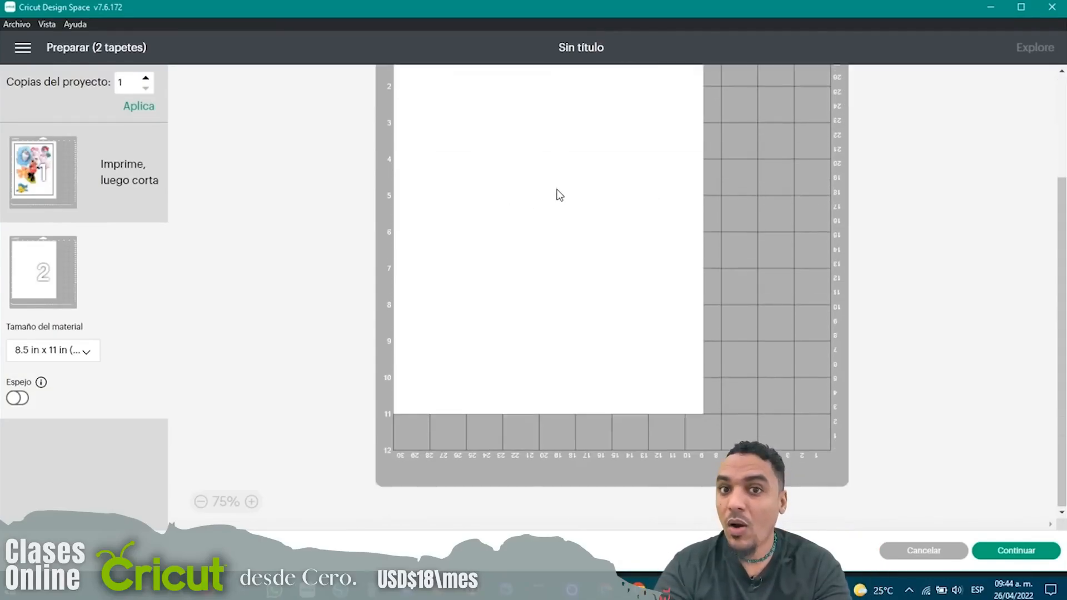
{"action": "scroll", "coordinate": [557, 194], "scroll_direction": "up", "scroll_amount": 4}
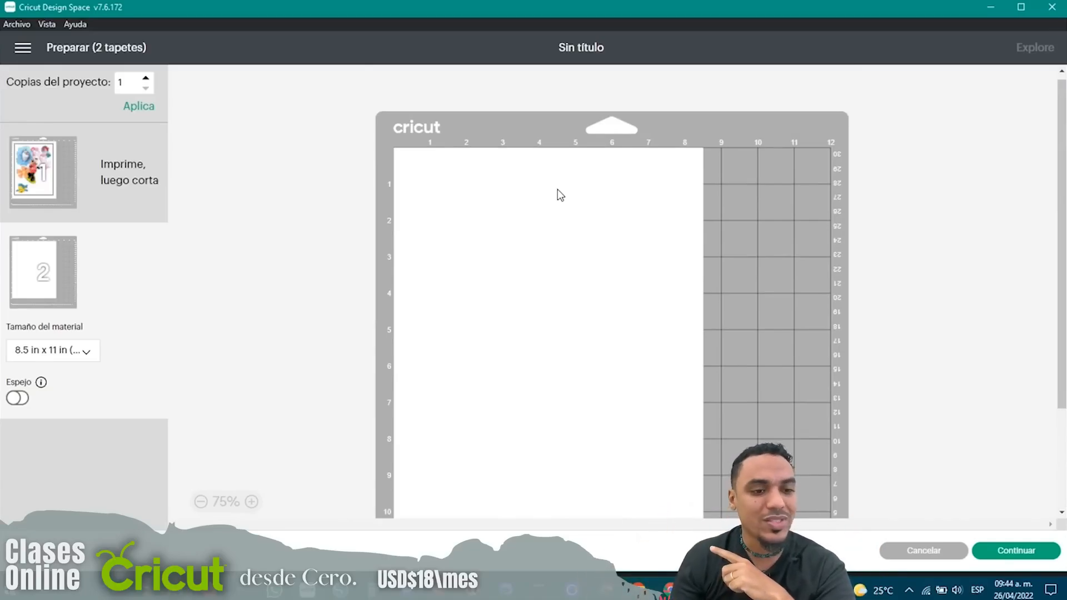
Capture the empty sheet of mat 2 with its rulers as a screenshot and copy it.
{"action": "scroll", "coordinate": [624, 181], "scroll_direction": "down", "scroll_amount": 2}
{"action": "key", "text": "Print"}
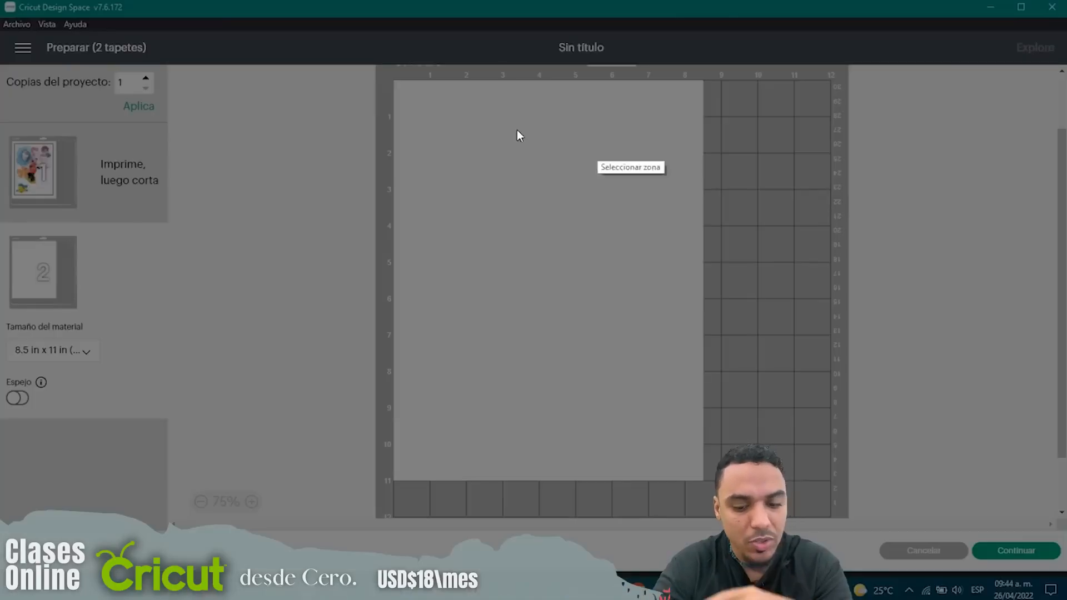
{"action": "left_click_drag", "start_coordinate": [362, 66], "coordinate": [765, 509]}
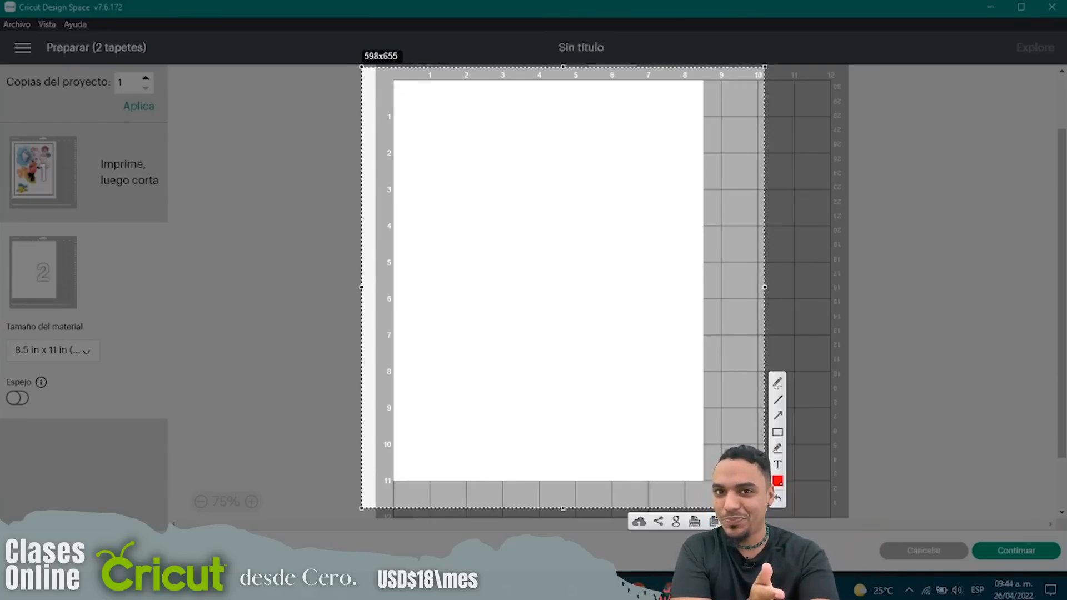
{"action": "key", "text": "ctrl+c"}
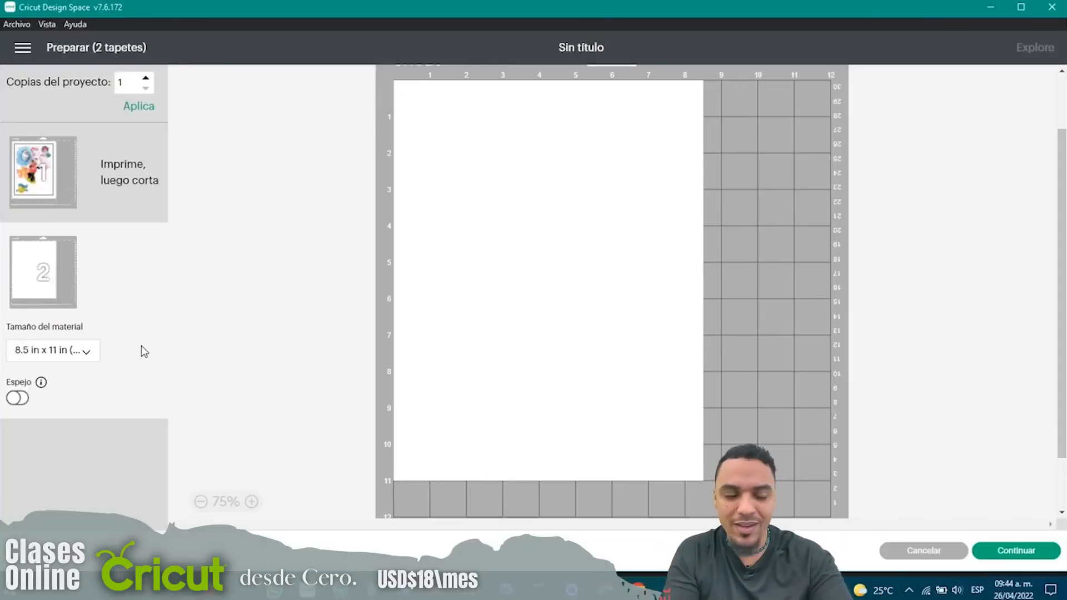
On mat 1, move Olaf to the sheet's lower-right corner and Minnie to the upper-left corner.
{"action": "left_click", "coordinate": [50, 177]}
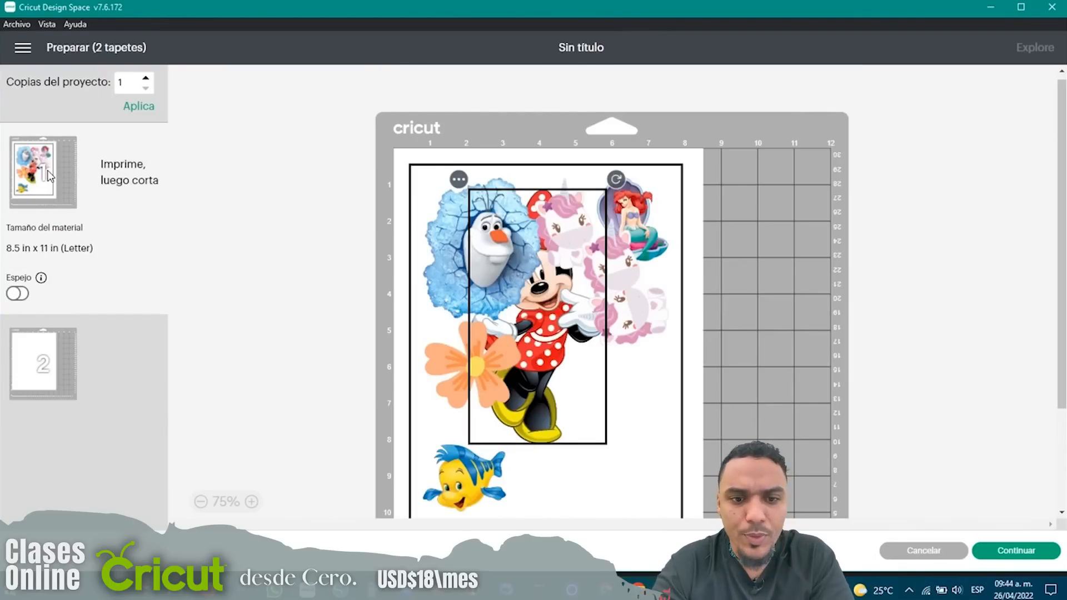
{"action": "scroll", "coordinate": [461, 189], "scroll_direction": "down", "scroll_amount": 2}
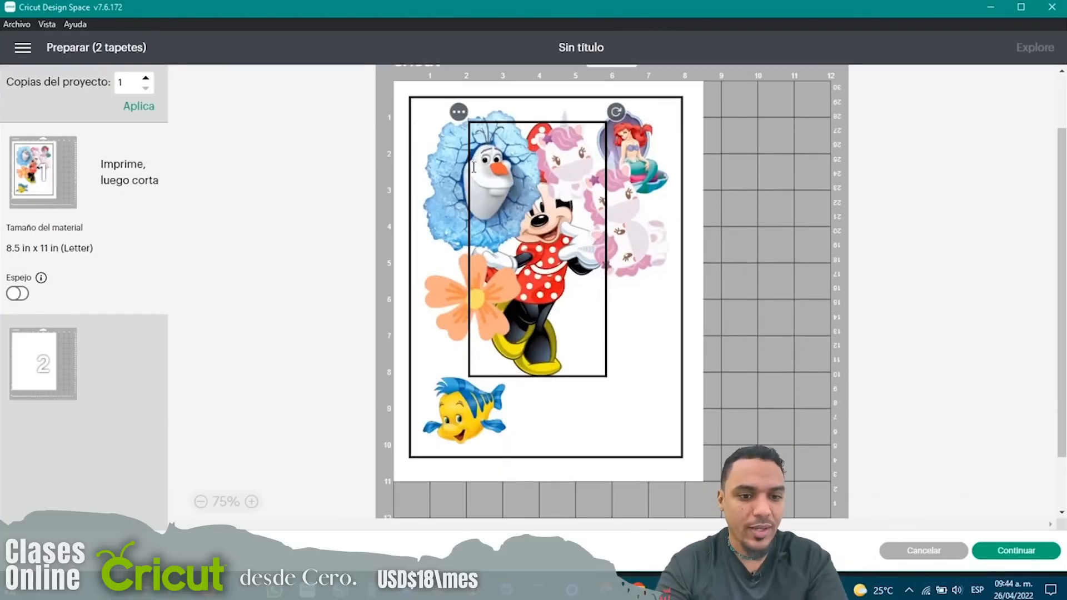
{"action": "left_click_drag", "start_coordinate": [459, 202], "coordinate": [587, 399]}
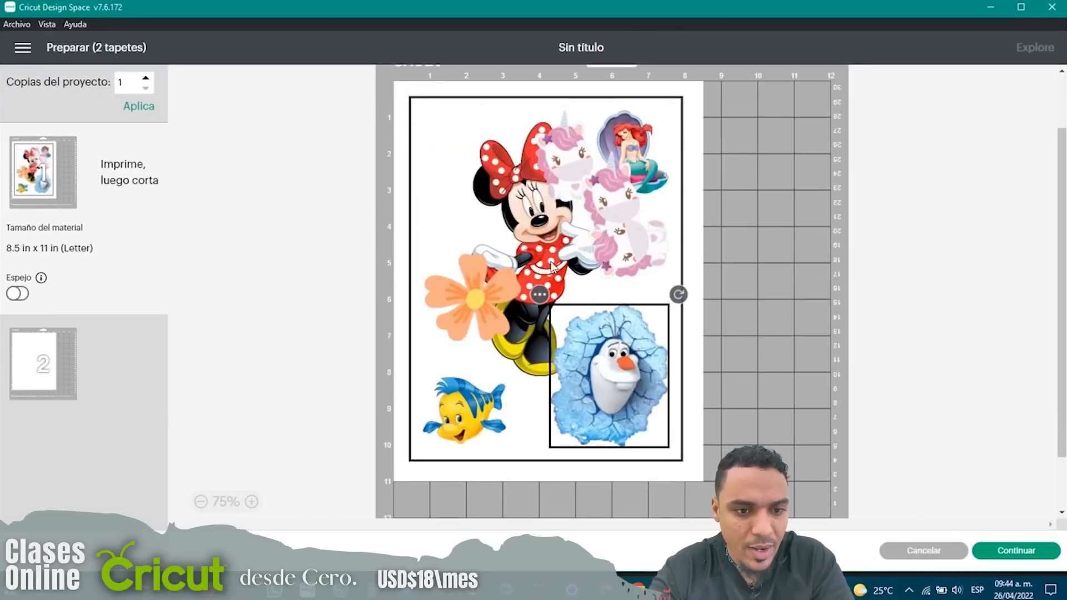
{"action": "left_click", "coordinate": [465, 288]}
{"action": "left_click", "coordinate": [468, 311]}
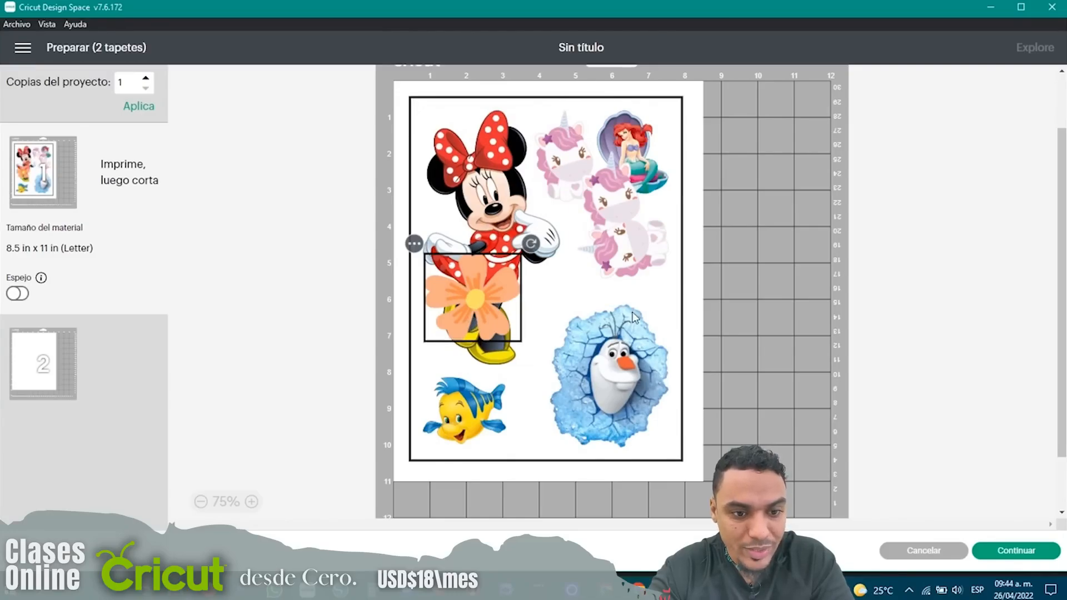
Separate the overlapping unicorns, placing two upright side by side below the mermaid and keeping the third between Minnie and the mermaid.
{"action": "left_click_drag", "start_coordinate": [634, 253], "coordinate": [578, 313]}
{"action": "left_click_drag", "start_coordinate": [613, 225], "coordinate": [656, 267]}
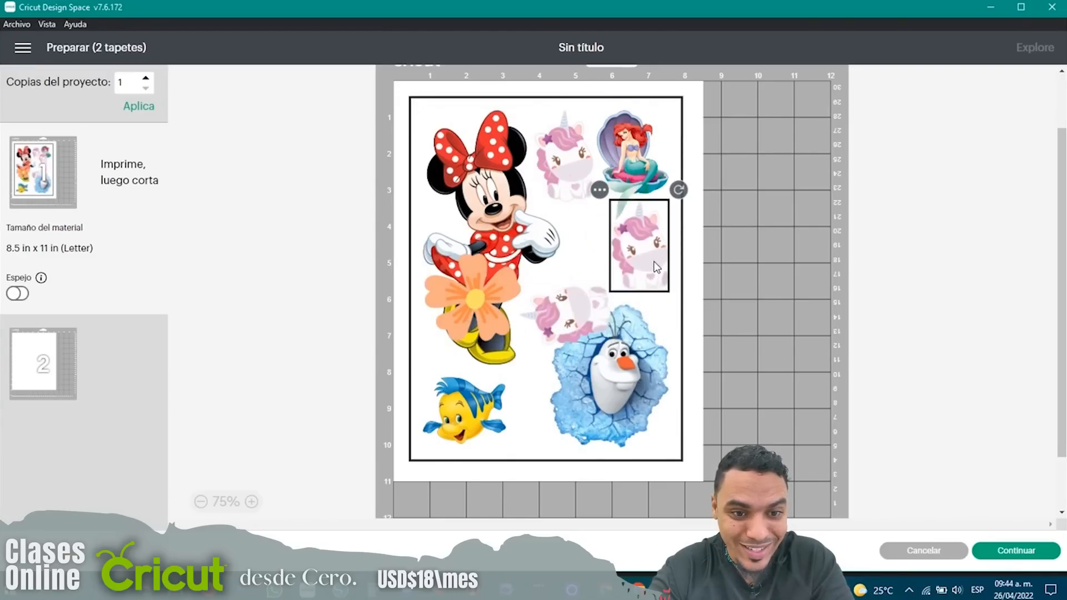
{"action": "left_click_drag", "start_coordinate": [550, 311], "coordinate": [551, 284]}
{"action": "left_click_drag", "start_coordinate": [524, 248], "coordinate": [628, 201]}
{"action": "left_click_drag", "start_coordinate": [588, 269], "coordinate": [593, 262]}
{"action": "left_click", "coordinate": [554, 121]}
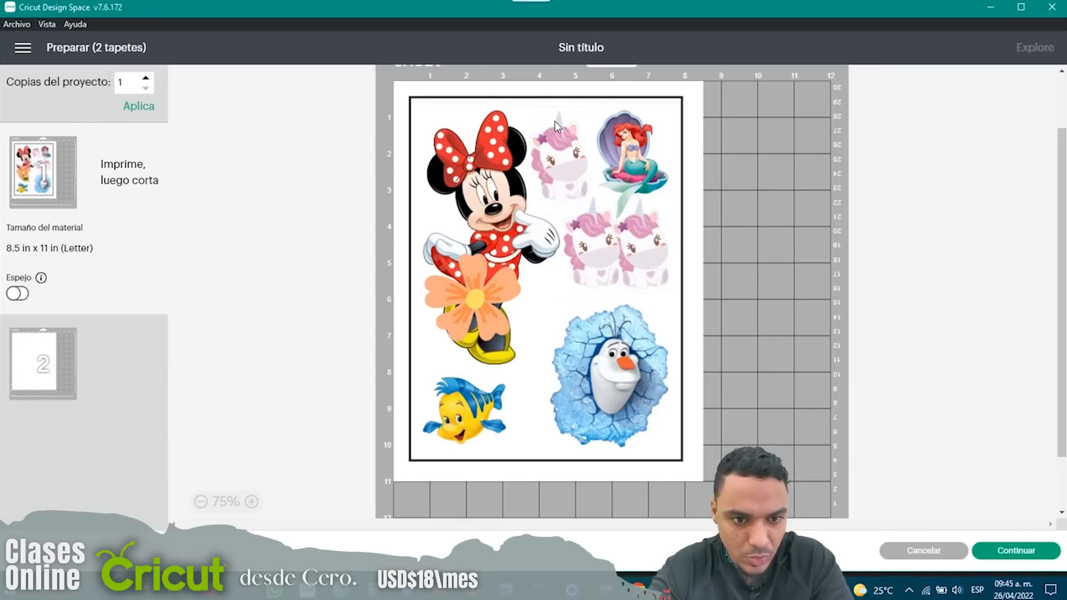
{"action": "left_click", "coordinate": [628, 130]}
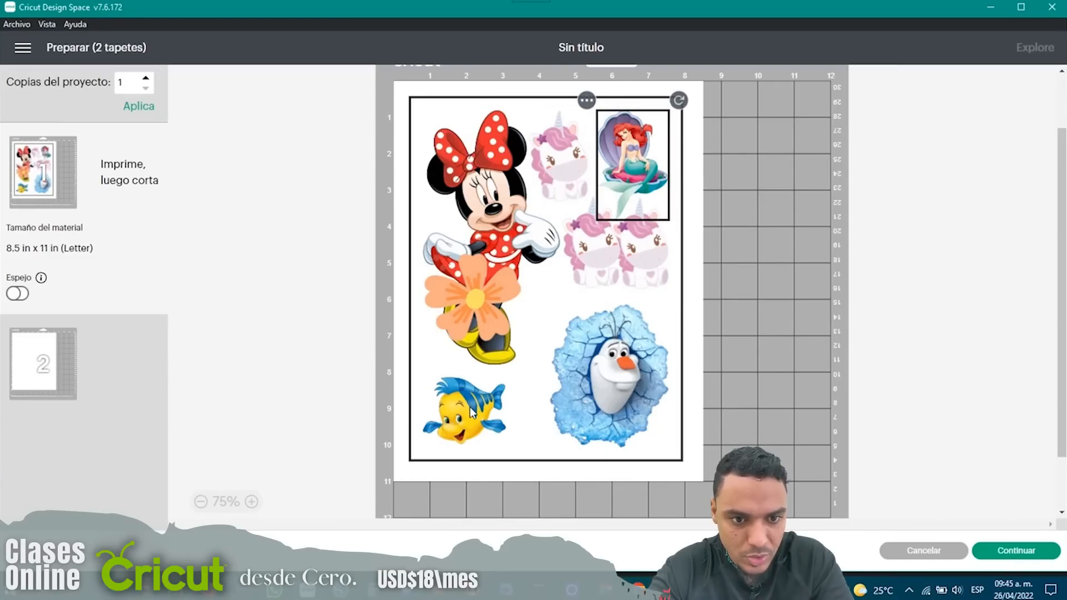
Rotate the fish into the gap between Minnie and Olaf, and put the orange flower in the sheet's lower-left corner.
{"action": "left_click", "coordinate": [458, 429]}
{"action": "left_click_drag", "start_coordinate": [463, 298], "coordinate": [546, 337]}
{"action": "left_click_drag", "start_coordinate": [521, 375], "coordinate": [613, 334]}
{"action": "left_click_drag", "start_coordinate": [550, 347], "coordinate": [557, 283]}
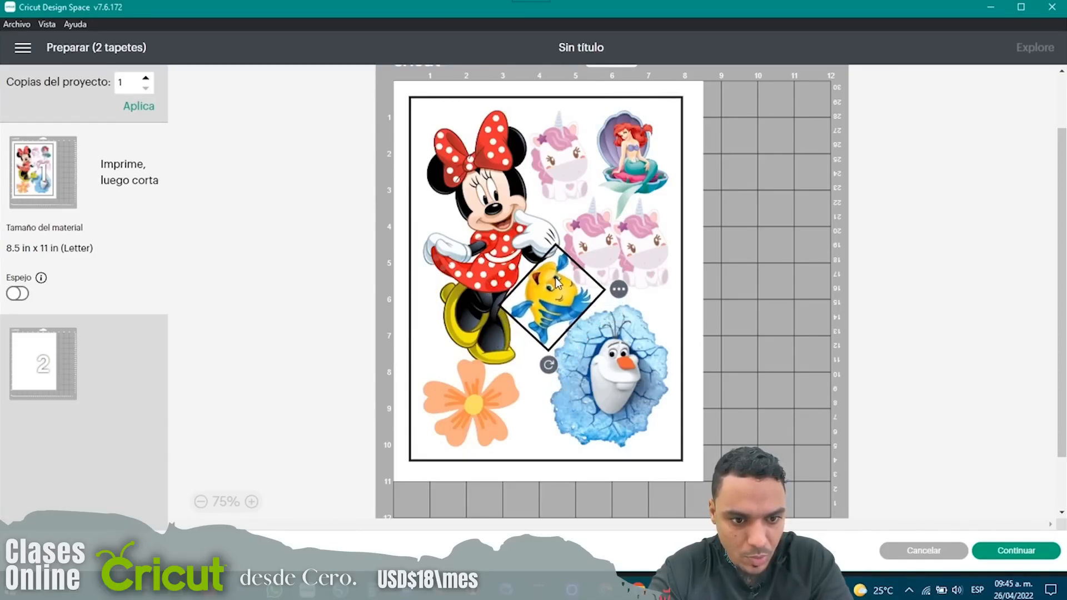
{"action": "left_click", "coordinate": [489, 420]}
Rotate Olaf a quarter turn clockwise in the lower-right corner of the sheet and tilt the fish slightly.
{"action": "left_click", "coordinate": [561, 392]}
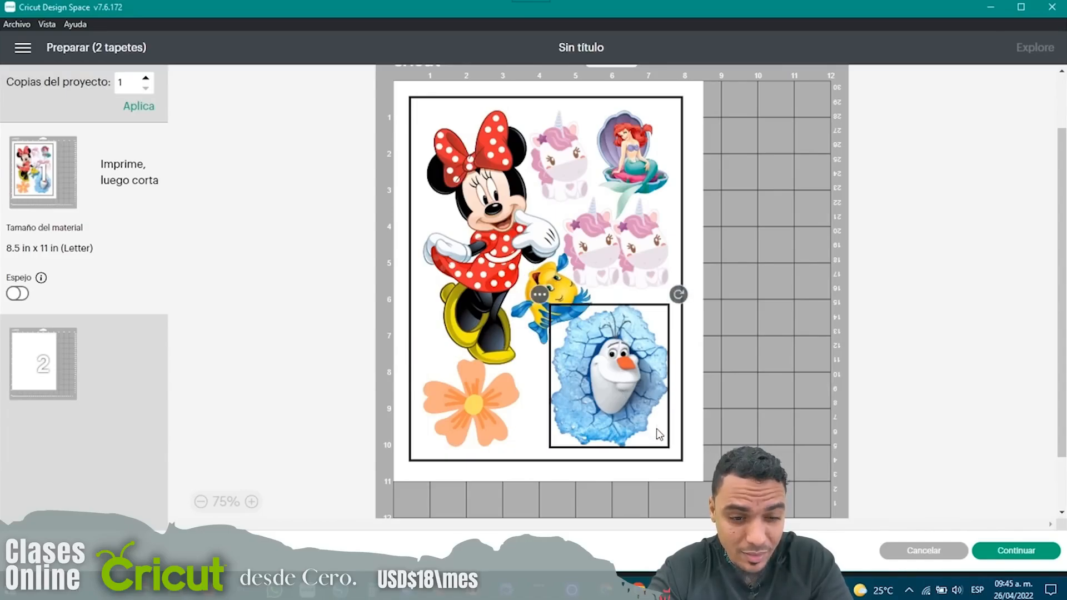
{"action": "left_click_drag", "start_coordinate": [678, 294], "coordinate": [666, 443]}
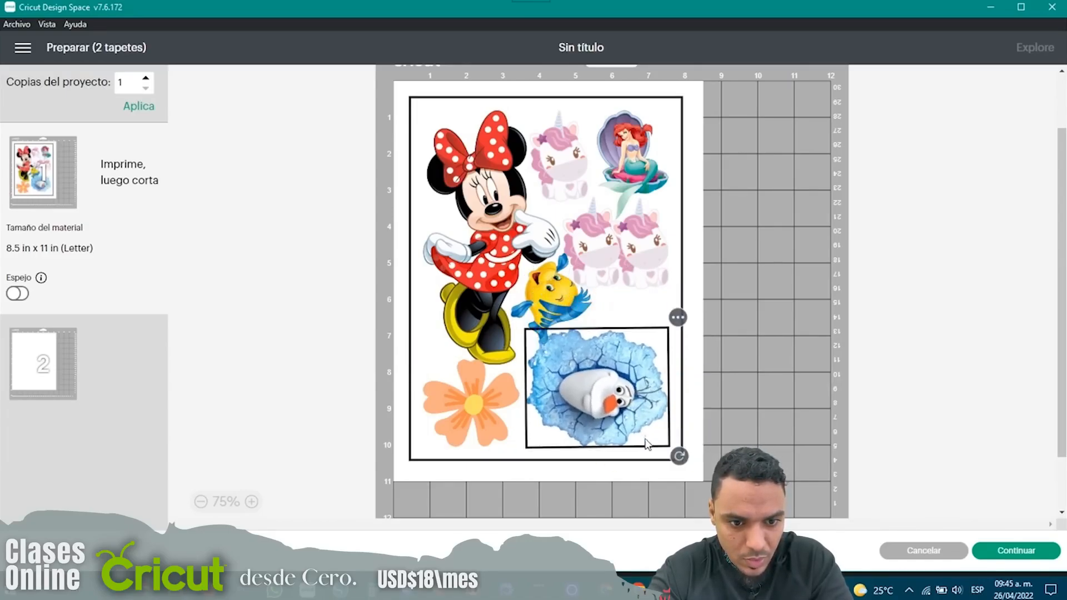
{"action": "left_click", "coordinate": [556, 299]}
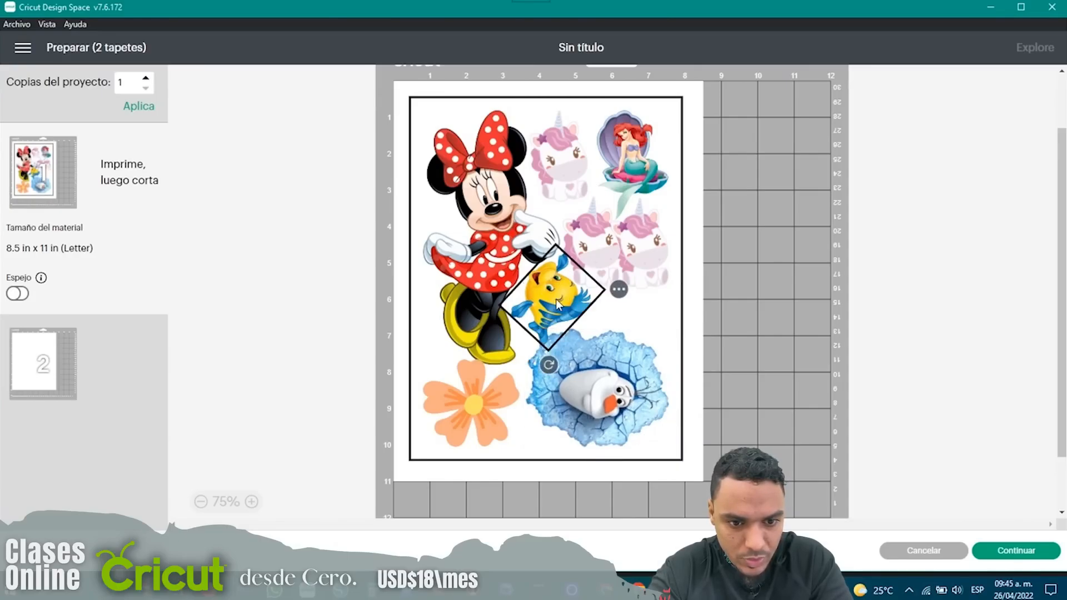
{"action": "left_click_drag", "start_coordinate": [548, 365], "coordinate": [535, 362]}
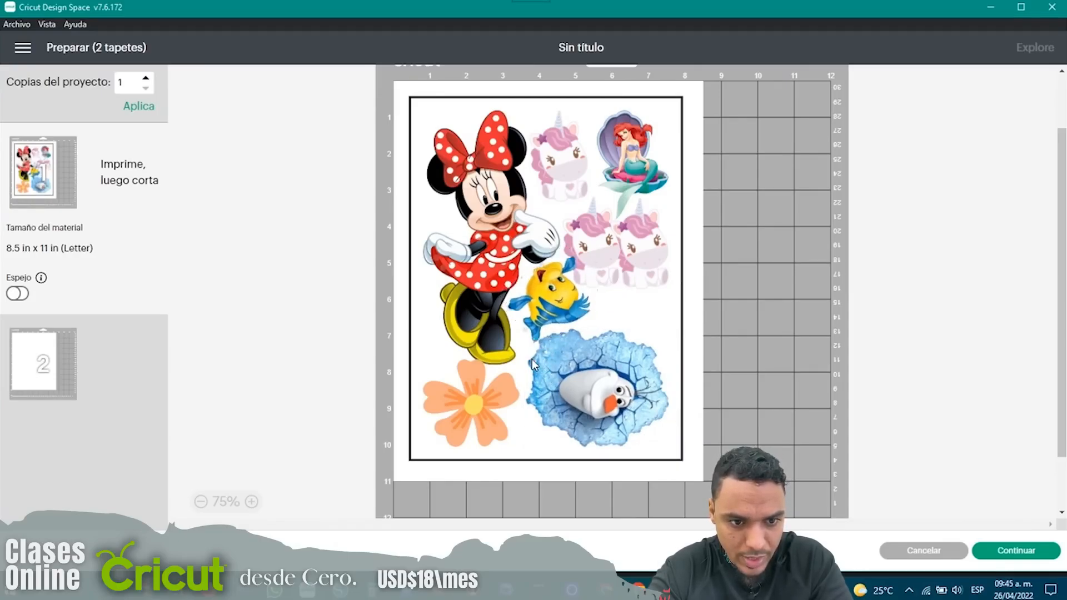
Tilt the orange flower slightly and adjust its position in the space below Minnie's shoes.
{"action": "left_click", "coordinate": [496, 232]}
{"action": "left_click", "coordinate": [506, 389]}
{"action": "left_click_drag", "start_coordinate": [529, 351], "coordinate": [510, 329]}
{"action": "left_click_drag", "start_coordinate": [480, 239], "coordinate": [452, 235]}
{"action": "left_click", "coordinate": [479, 396]}
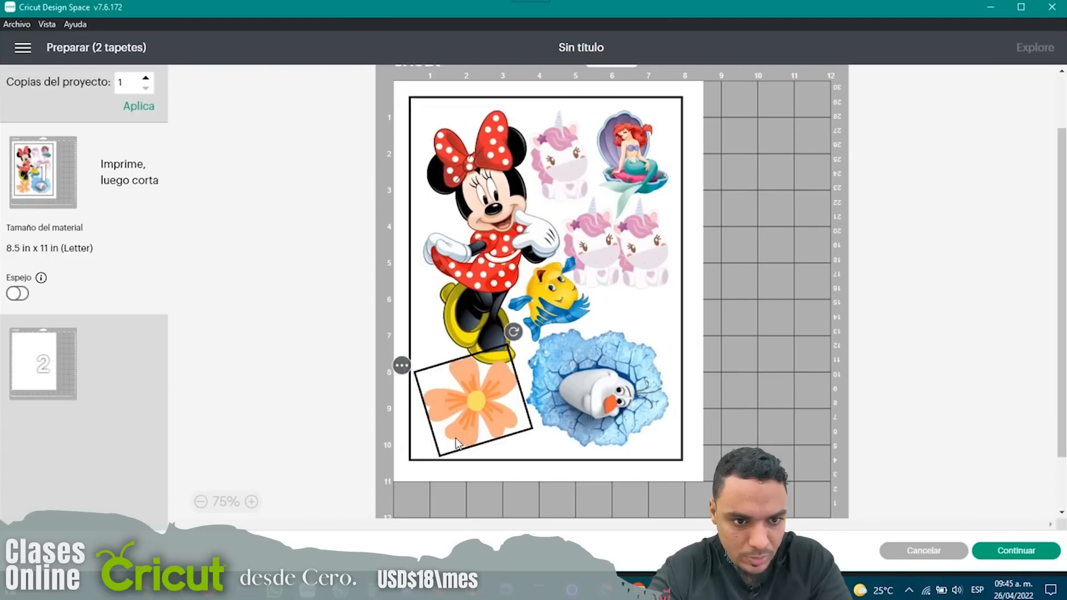
{"action": "mouse_move", "coordinate": [480, 412]}
{"action": "left_mouse_down"}
{"action": "mouse_move", "coordinate": [502, 411]}
{"action": "mouse_move", "coordinate": [460, 419]}
{"action": "left_mouse_up"}
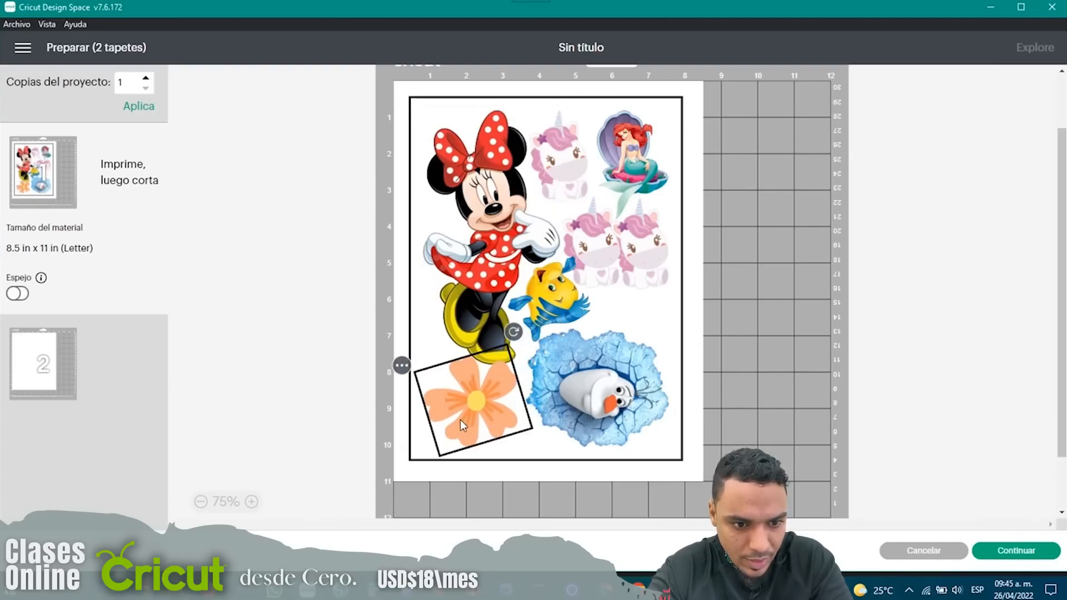
{"action": "mouse_move", "coordinate": [515, 336]}
{"action": "left_mouse_down"}
{"action": "mouse_move", "coordinate": [532, 335]}
{"action": "mouse_move", "coordinate": [517, 337]}
{"action": "left_mouse_up"}
Move the orange flower to the right side of the sheet and place the rotated fish in the lower-left corner.
{"action": "left_click_drag", "start_coordinate": [486, 400], "coordinate": [635, 304]}
{"action": "left_click_drag", "start_coordinate": [540, 306], "coordinate": [501, 443]}
{"action": "left_click_drag", "start_coordinate": [448, 396], "coordinate": [438, 402]}
{"action": "left_click", "coordinate": [581, 386]}
Line up the three unicorns along the sheet's lower edge beside the fish, and move Olaf up beneath the mermaid.
{"action": "left_click_drag", "start_coordinate": [601, 237], "coordinate": [522, 398]}
{"action": "left_click_drag", "start_coordinate": [587, 401], "coordinate": [593, 240]}
{"action": "left_click_drag", "start_coordinate": [636, 272], "coordinate": [571, 431]}
{"action": "left_click_drag", "start_coordinate": [511, 413], "coordinate": [584, 408]}
{"action": "left_click_drag", "start_coordinate": [589, 159], "coordinate": [669, 430]}
{"action": "left_click", "coordinate": [724, 350]}
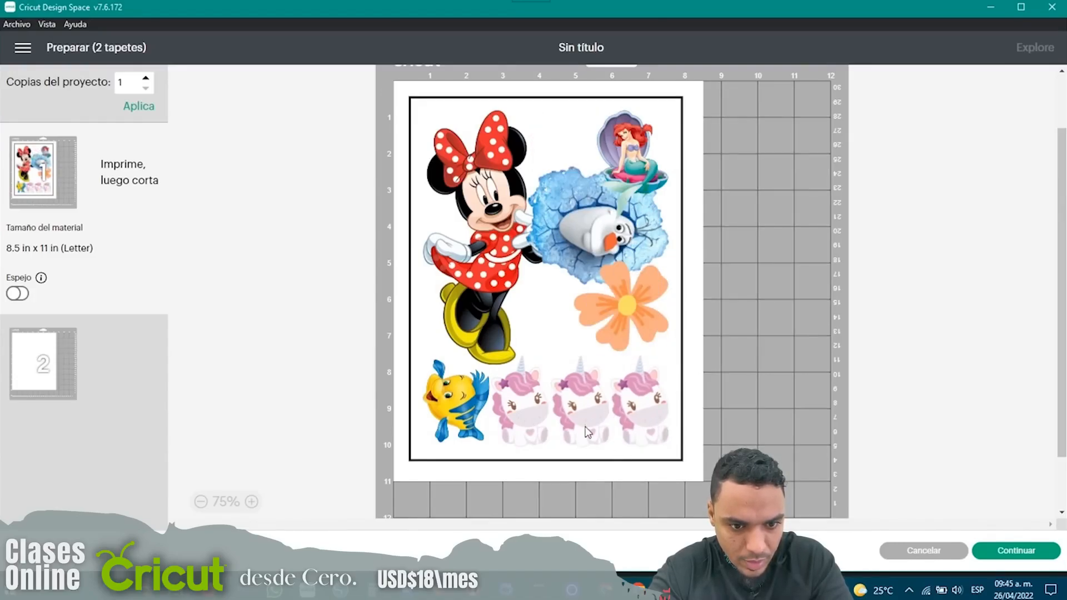
Place the mermaid beside Minnie's legs, raise Olaf to the sheet's upper-right corner, and shift the flower up.
{"action": "left_click", "coordinate": [620, 172]}
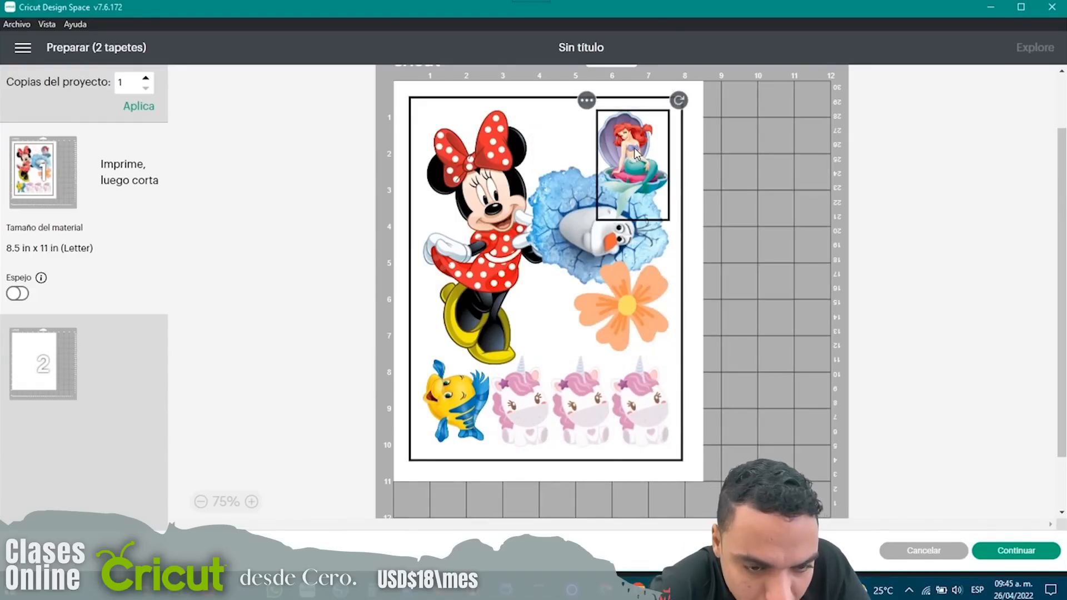
{"action": "left_click_drag", "start_coordinate": [629, 314], "coordinate": [629, 289]}
{"action": "left_click_drag", "start_coordinate": [623, 125], "coordinate": [547, 282]}
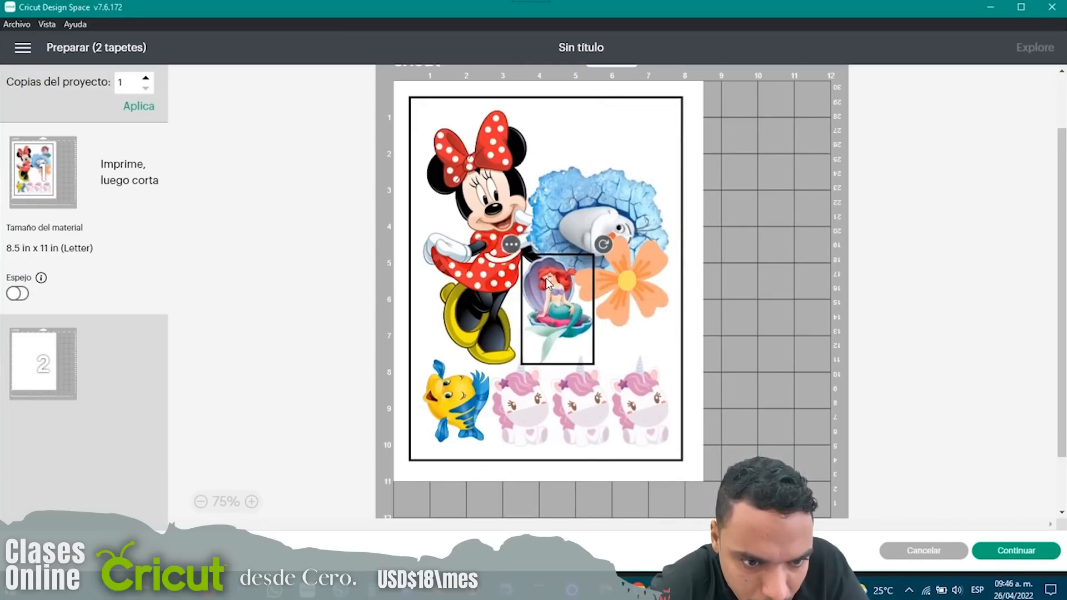
{"action": "left_click_drag", "start_coordinate": [582, 211], "coordinate": [580, 156]}
Fine-tune the orange flower's position and rotation between Olaf and the unicorns so it clears the mermaid.
{"action": "left_click_drag", "start_coordinate": [633, 289], "coordinate": [639, 280]}
{"action": "left_click_drag", "start_coordinate": [668, 205], "coordinate": [699, 250]}
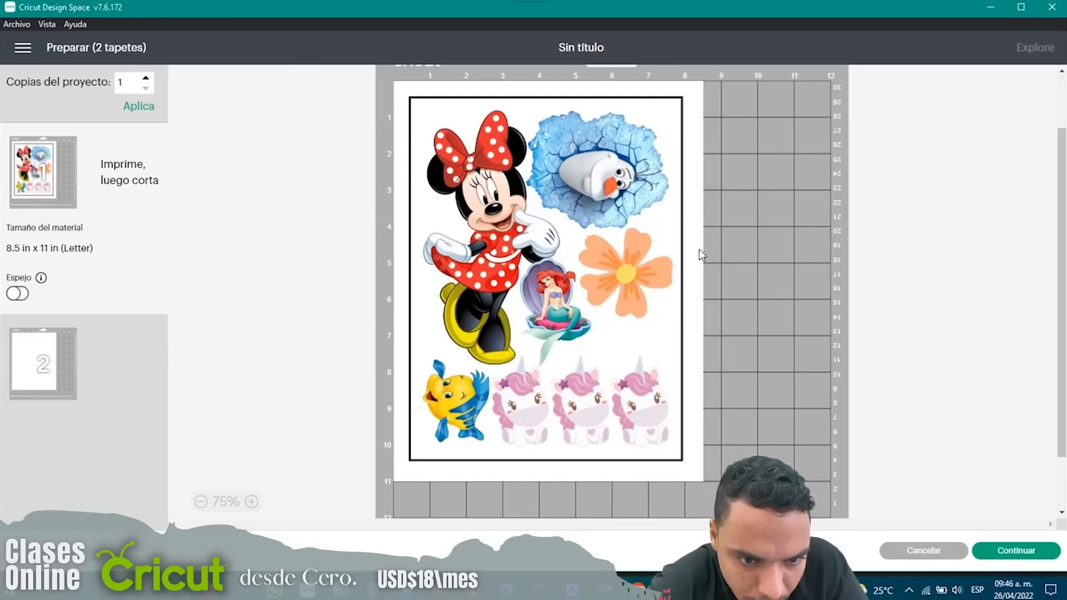
{"action": "left_click", "coordinate": [649, 185]}
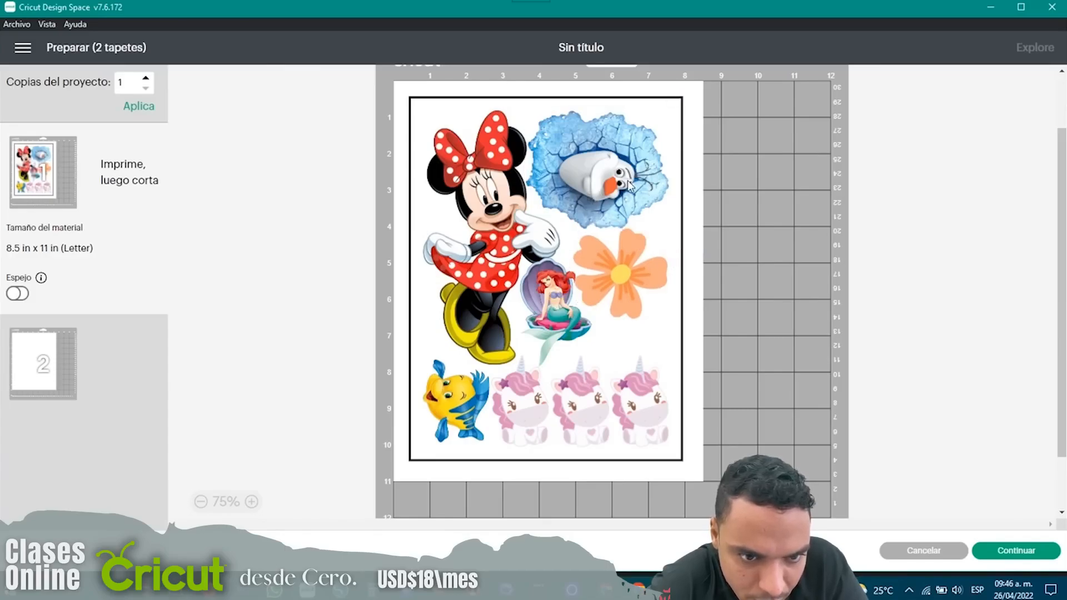
{"action": "left_click", "coordinate": [625, 293]}
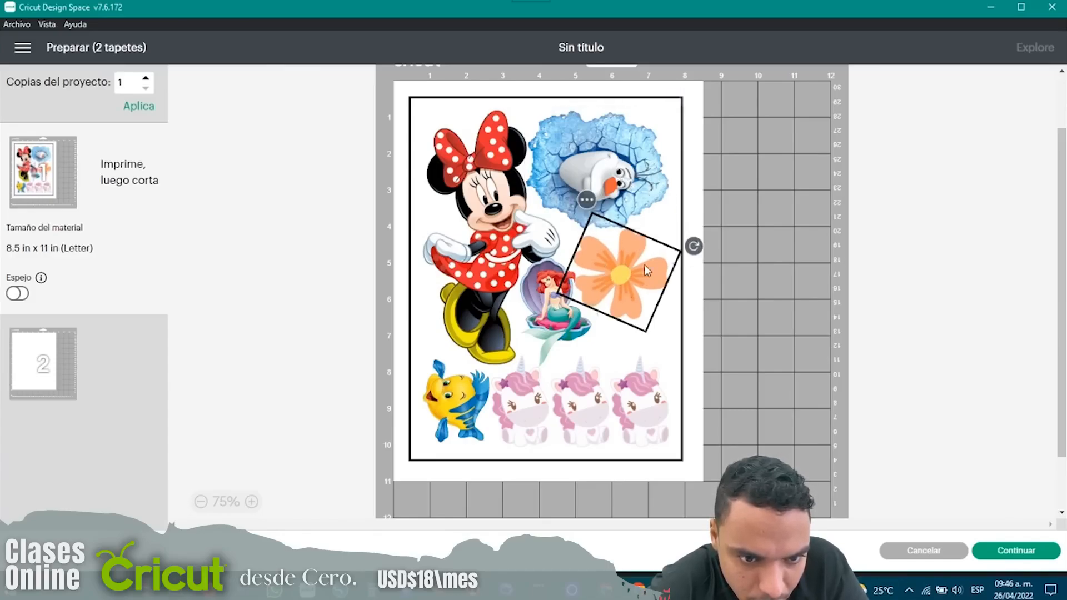
{"action": "left_click_drag", "start_coordinate": [693, 245], "coordinate": [693, 245]}
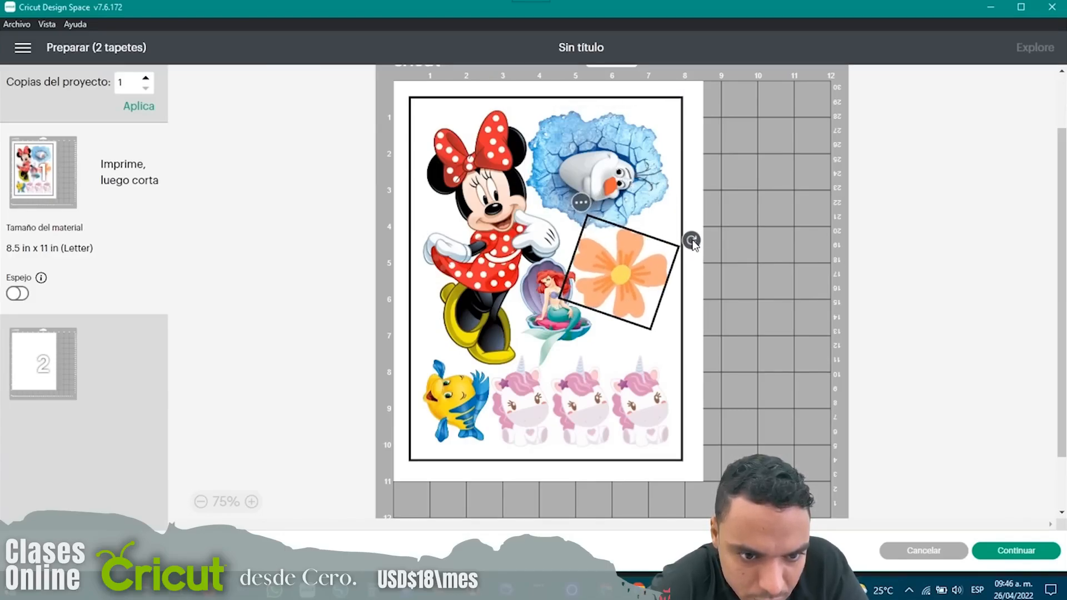
{"action": "left_click", "coordinate": [675, 331]}
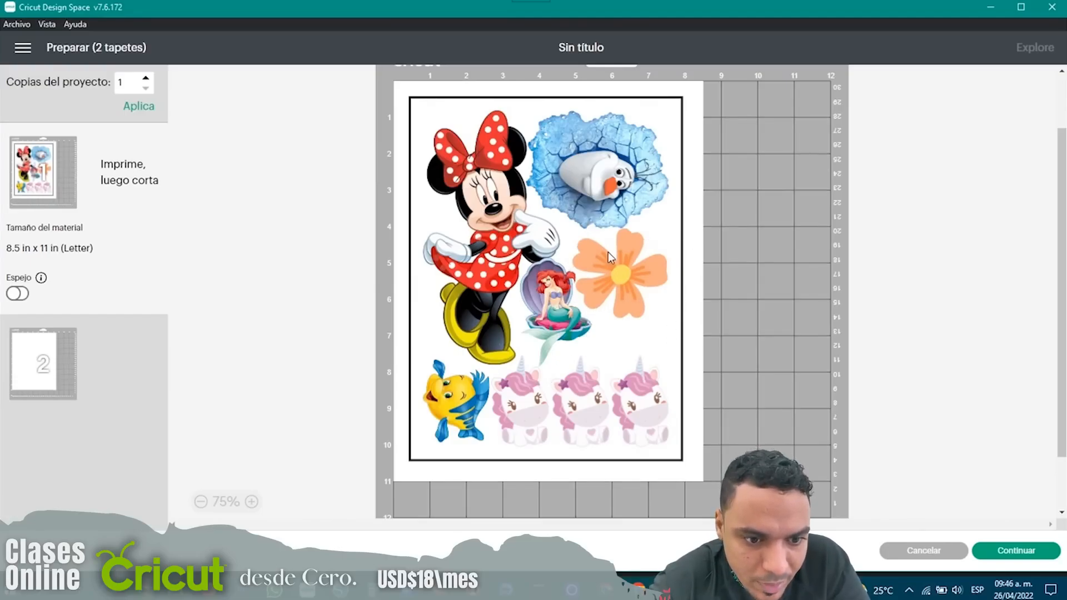
Tilt the mermaid slightly counterclockwise and nudge it down between Minnie's legs and the orange flower.
{"action": "scroll", "coordinate": [545, 243], "scroll_direction": "up", "scroll_amount": 1}
{"action": "scroll", "coordinate": [545, 242], "scroll_direction": "down", "scroll_amount": 1}
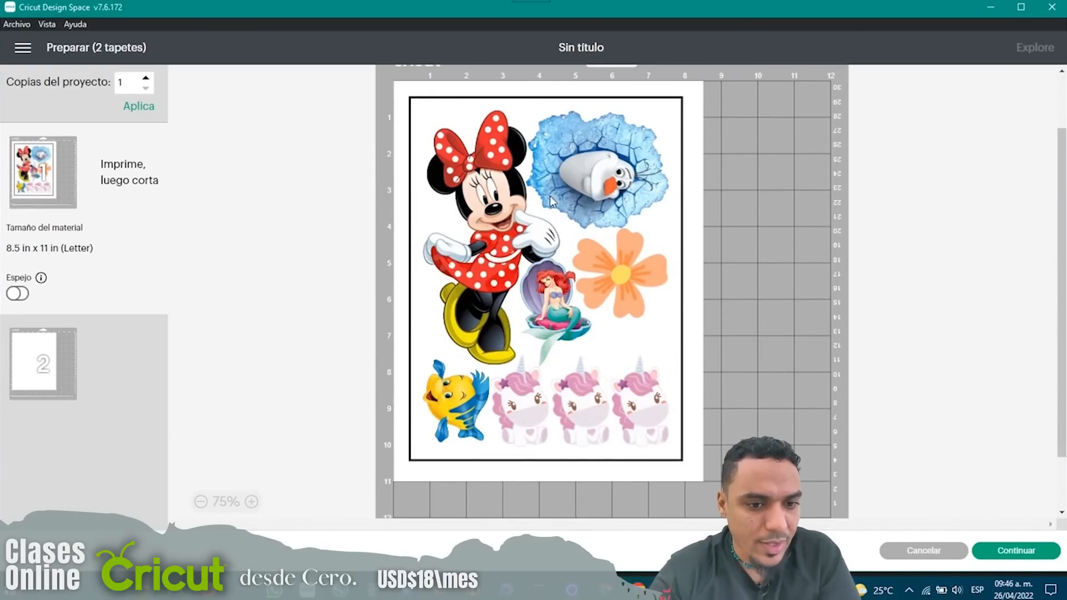
{"action": "left_click", "coordinate": [555, 312]}
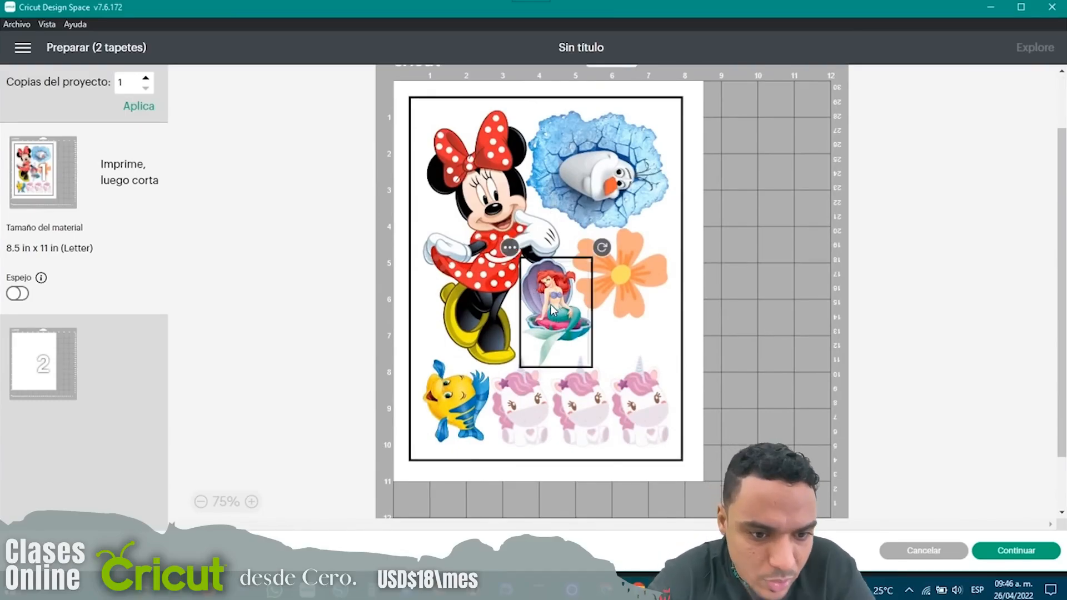
{"action": "left_click_drag", "start_coordinate": [602, 246], "coordinate": [591, 241]}
{"action": "left_click_drag", "start_coordinate": [553, 326], "coordinate": [550, 333]}
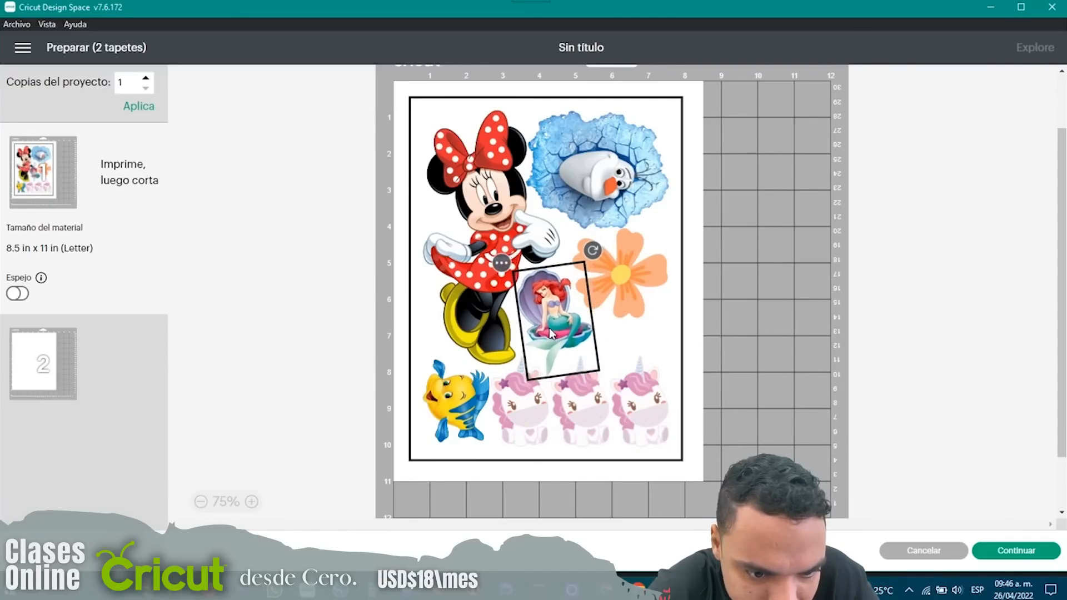
{"action": "left_click", "coordinate": [634, 338]}
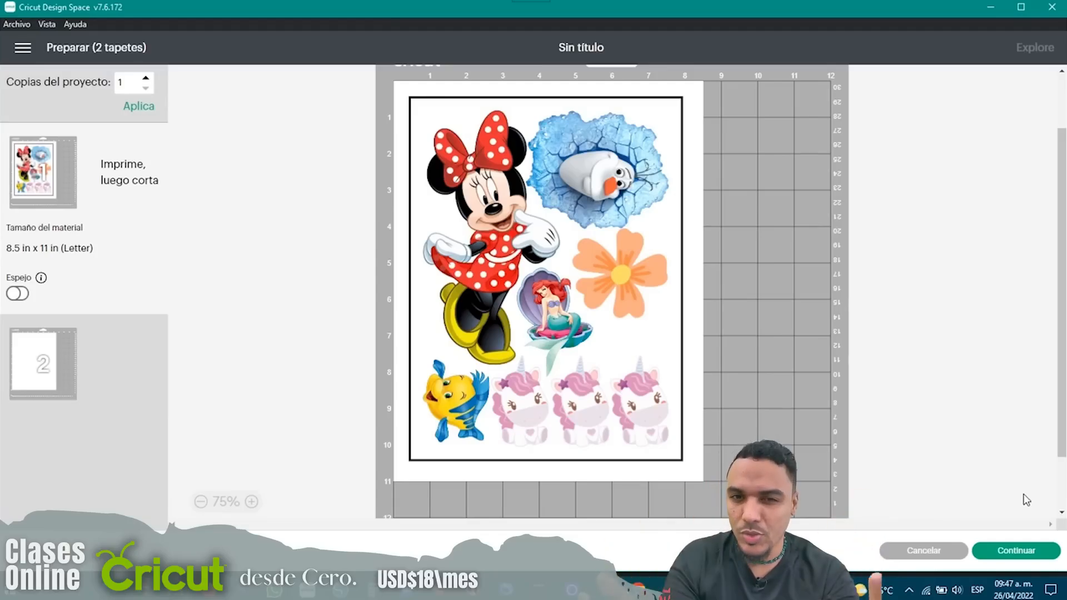
Proceed to the make stage, open the print setup, and choose the HP6B67F1 (HP Color LaserJet Pro M453-4) printer.
{"action": "left_click", "coordinate": [1009, 552]}
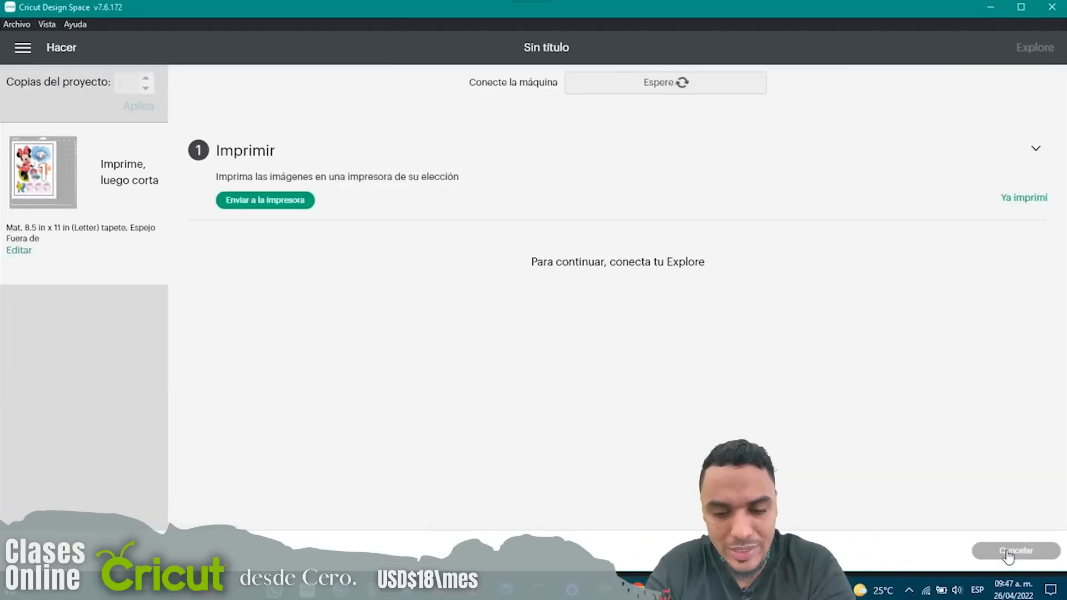
{"action": "left_click", "coordinate": [294, 201]}
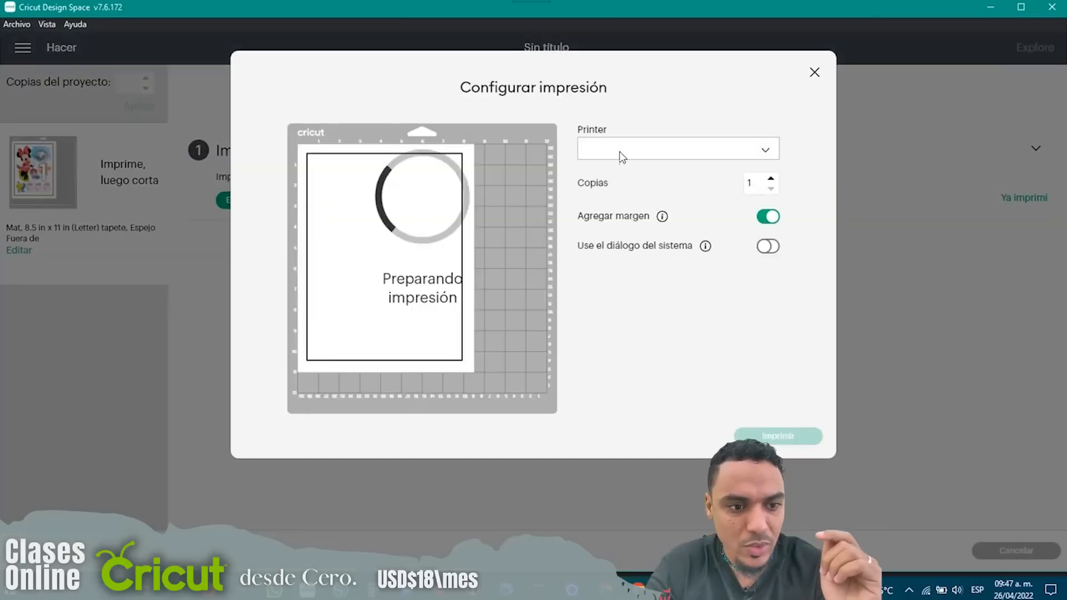
{"action": "left_click", "coordinate": [705, 158]}
{"action": "left_click", "coordinate": [709, 158]}
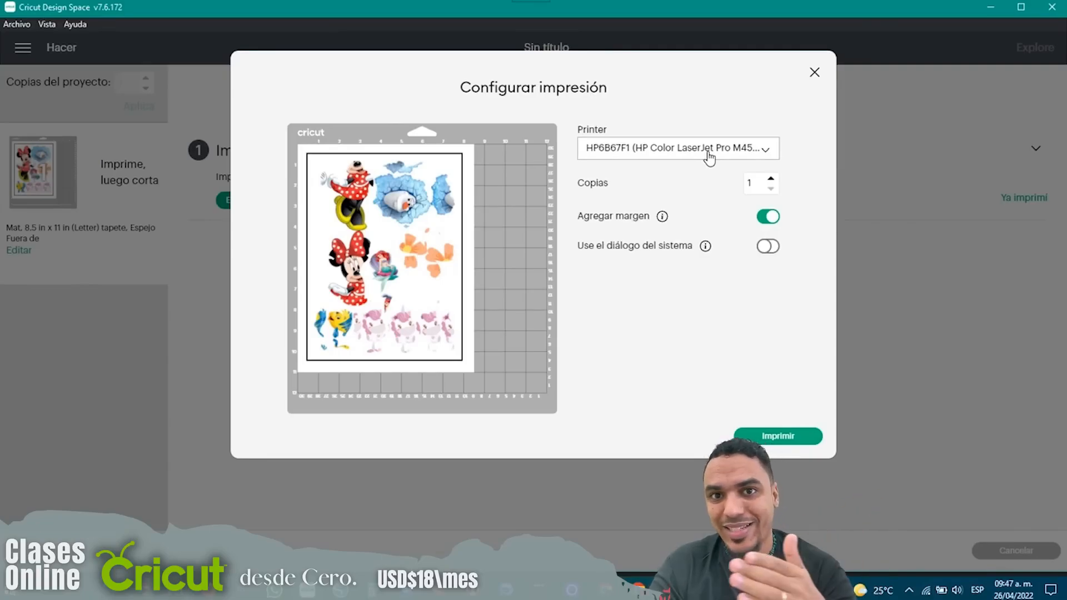
{"action": "left_click", "coordinate": [709, 158]}
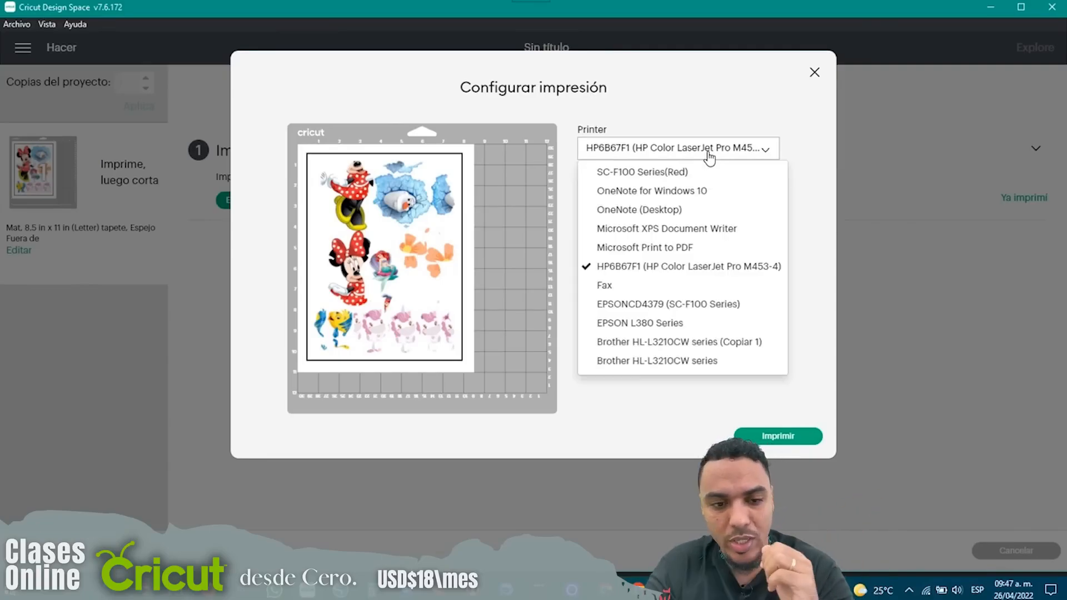
{"action": "left_click", "coordinate": [693, 274]}
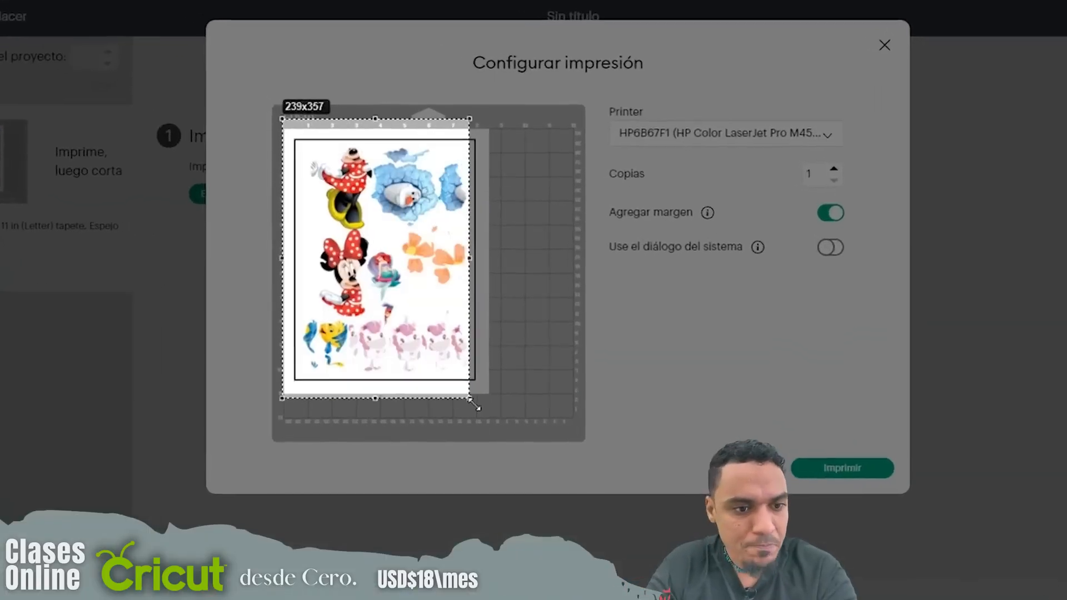
Mark the edges of the images in a screen capture of the print preview with red arrows, and discard the capture.
{"action": "left_click_drag", "start_coordinate": [472, 401], "coordinate": [502, 402]}
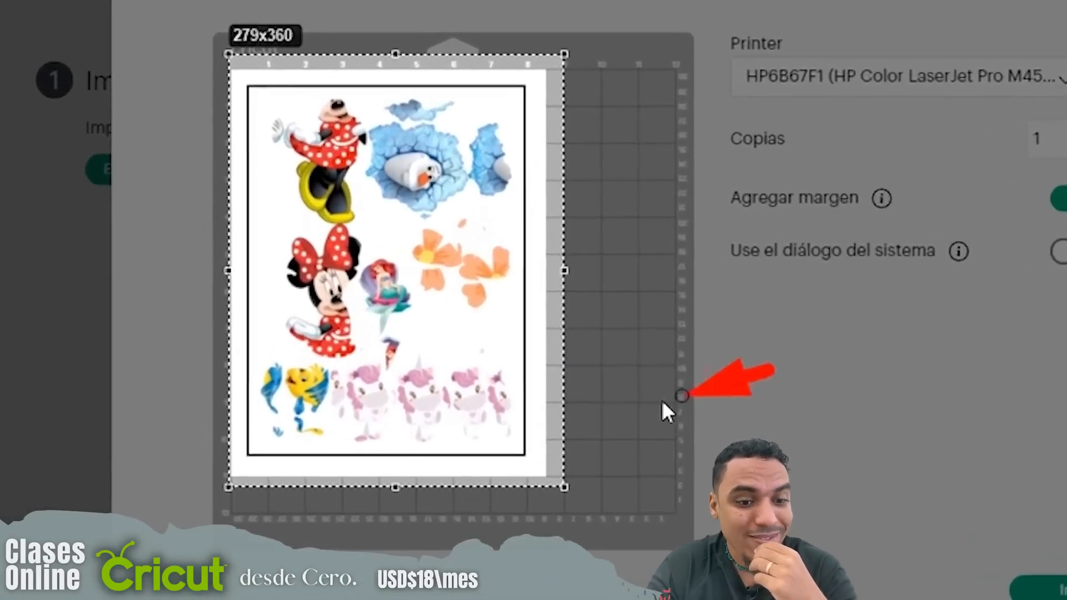
{"action": "left_click_drag", "start_coordinate": [661, 400], "coordinate": [511, 414]}
{"action": "mouse_move", "coordinate": [673, 251]}
{"action": "left_mouse_down"}
{"action": "mouse_move", "coordinate": [511, 298]}
{"action": "mouse_move", "coordinate": [506, 282]}
{"action": "left_mouse_up"}
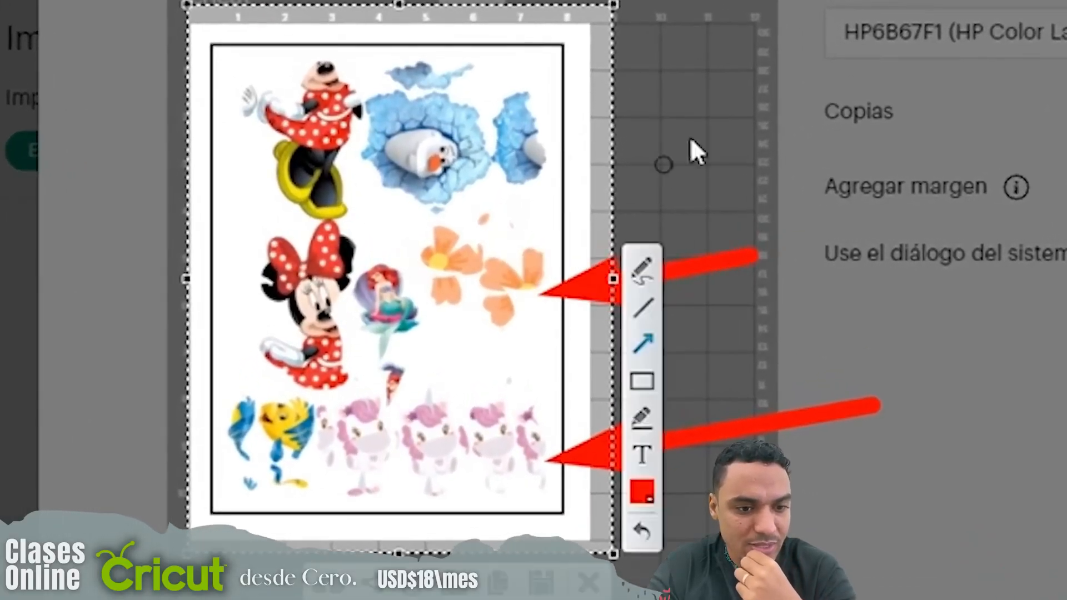
{"action": "left_click_drag", "start_coordinate": [728, 106], "coordinate": [534, 158]}
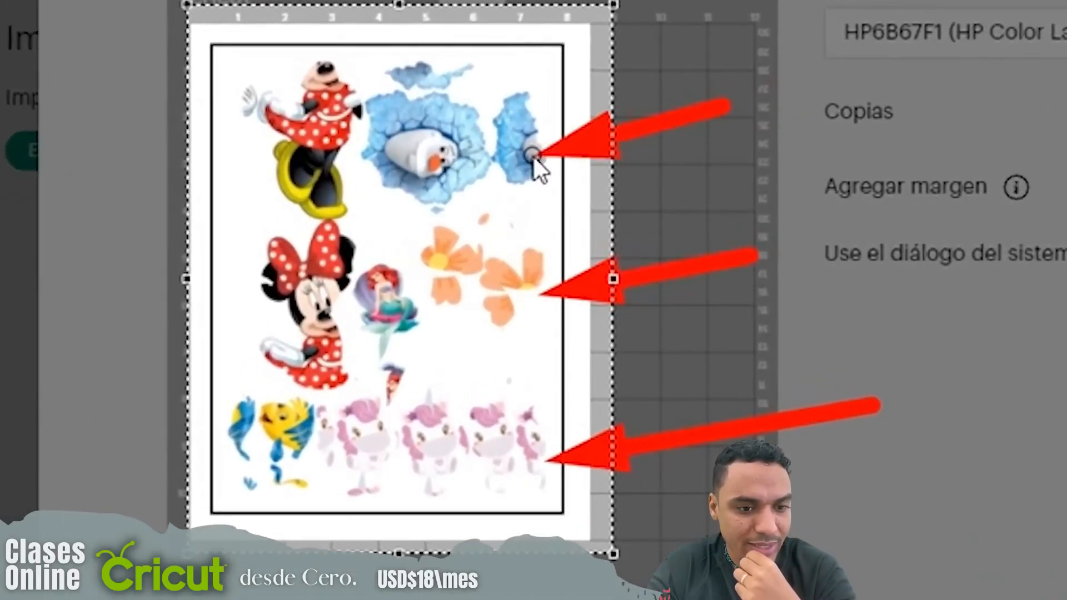
{"action": "left_click_drag", "start_coordinate": [569, 3], "coordinate": [535, 72]}
{"action": "left_click_drag", "start_coordinate": [496, 4], "coordinate": [470, 73]}
{"action": "left_click_drag", "start_coordinate": [414, 4], "coordinate": [408, 40]}
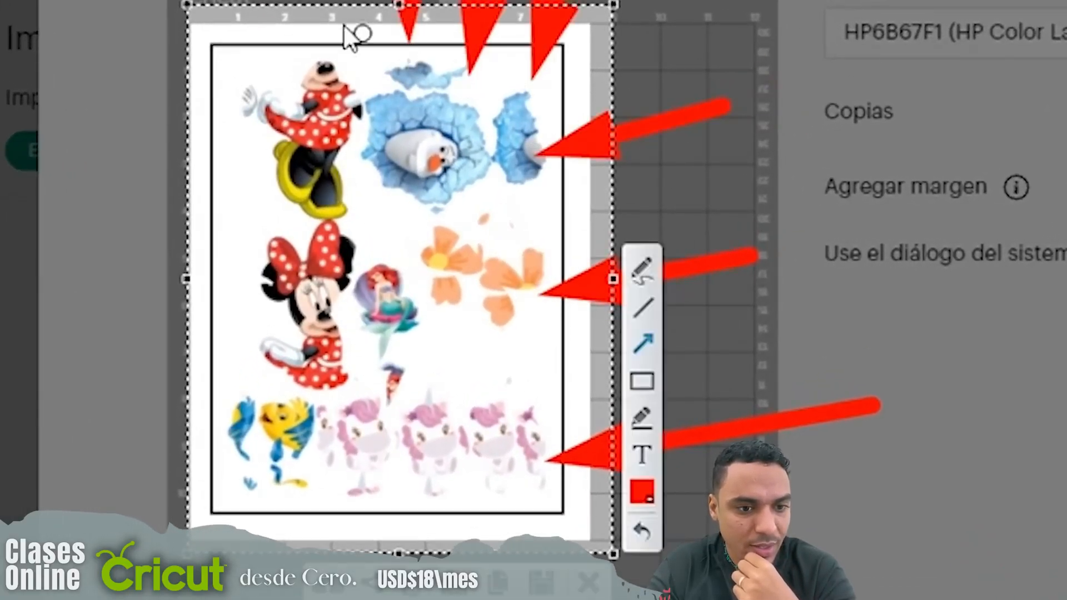
{"action": "left_click_drag", "start_coordinate": [279, 4], "coordinate": [311, 52]}
{"action": "left_click_drag", "start_coordinate": [172, 31], "coordinate": [253, 58]}
{"action": "left_click_drag", "start_coordinate": [177, 113], "coordinate": [257, 114]}
{"action": "left_click_drag", "start_coordinate": [161, 204], "coordinate": [243, 204]}
{"action": "left_click_drag", "start_coordinate": [162, 273], "coordinate": [239, 296]}
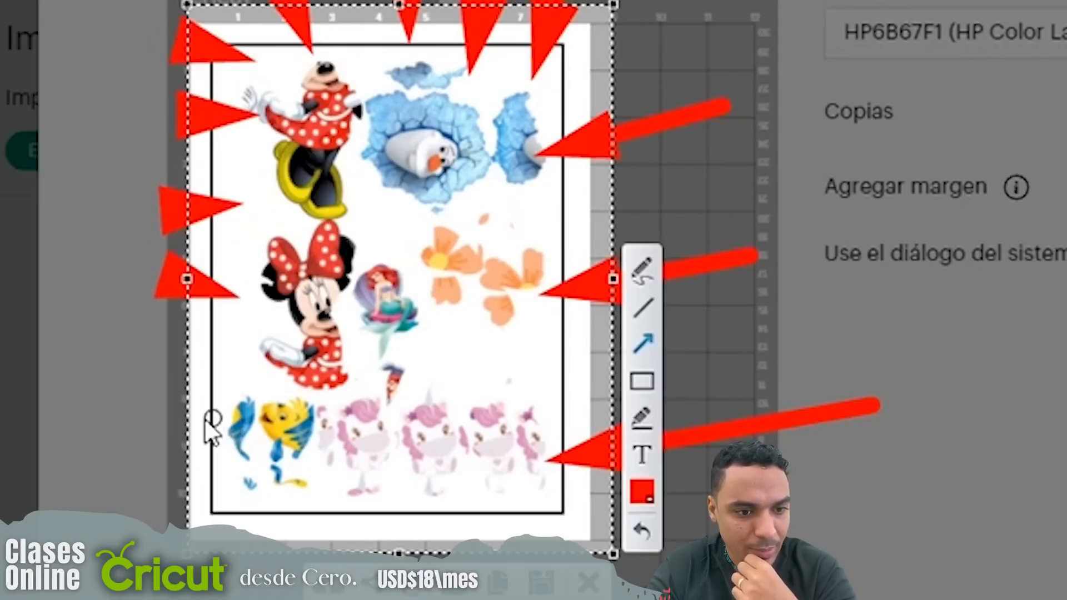
{"action": "left_click_drag", "start_coordinate": [131, 421], "coordinate": [211, 421]}
{"action": "left_click_drag", "start_coordinate": [253, 547], "coordinate": [254, 487]}
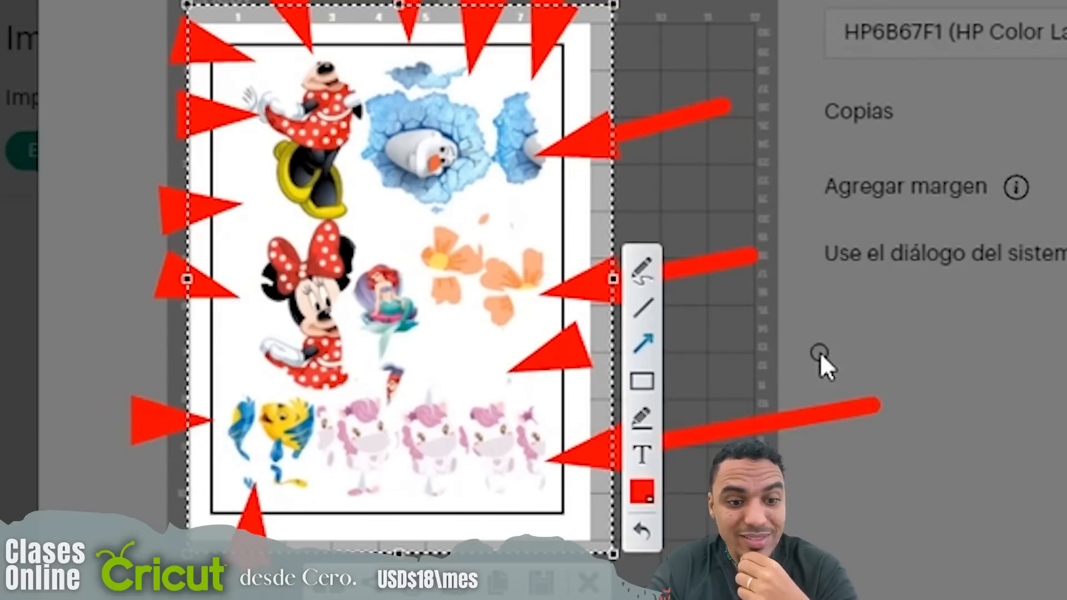
{"action": "key", "text": "Escape"}
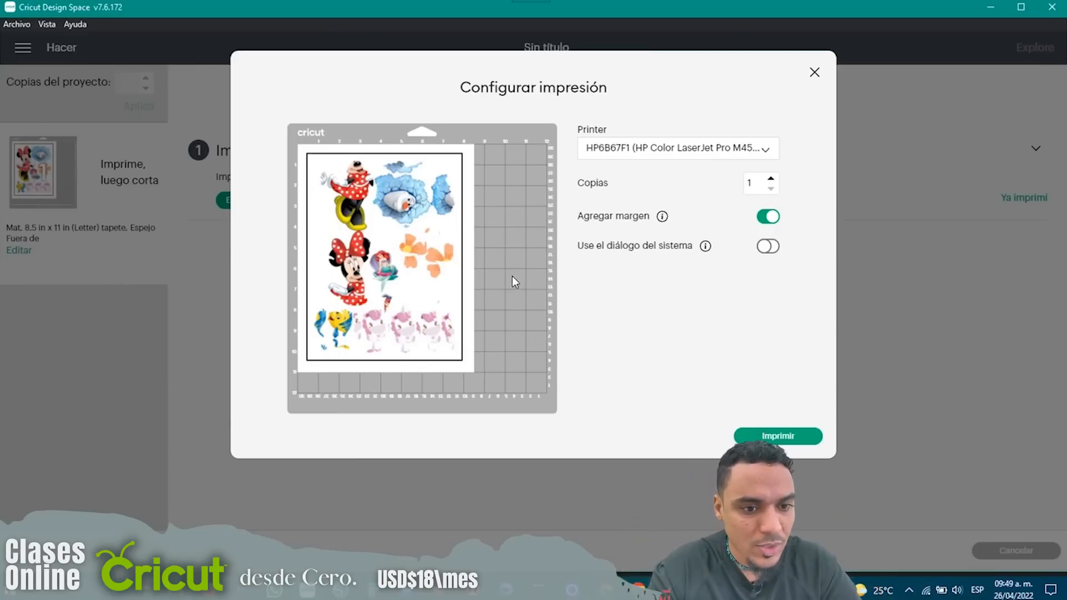
Enable the use of the system dialog in the print setup and send the sheet to print.
{"action": "left_click_drag", "start_coordinate": [608, 250], "coordinate": [668, 244]}
{"action": "left_click", "coordinate": [728, 247]}
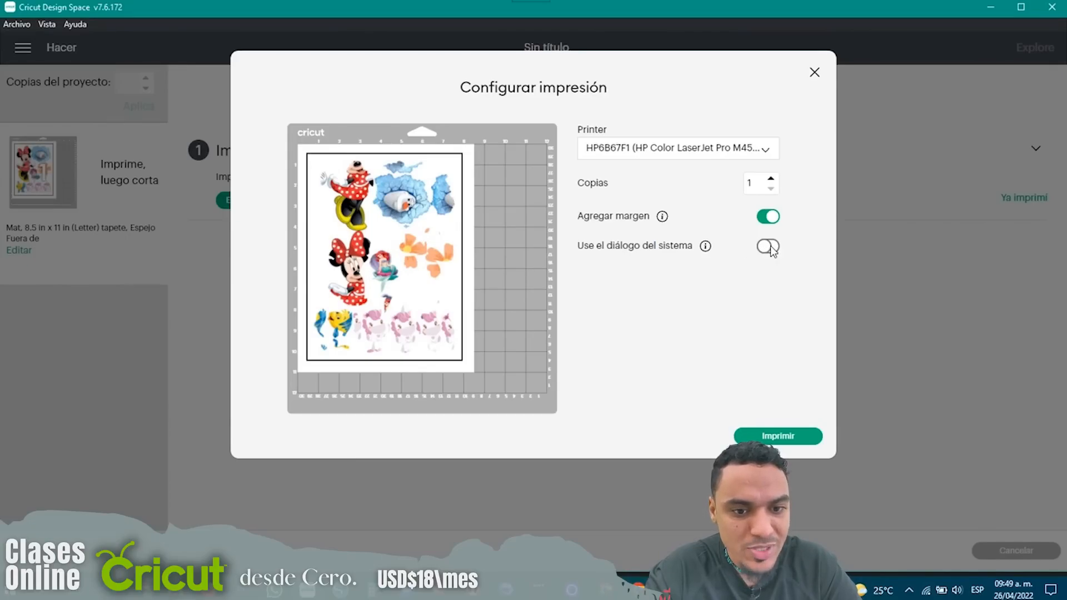
{"action": "left_click", "coordinate": [768, 246]}
{"action": "left_click", "coordinate": [800, 437]}
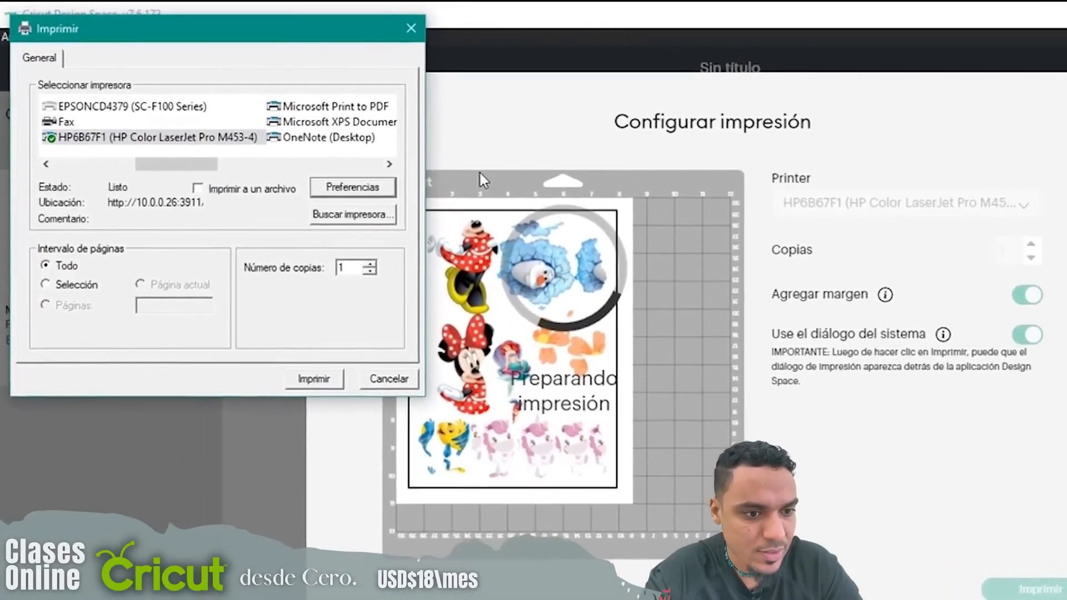
In the HP printer's preferences, set two-sided printing to No and the paper type to Cartulina 176-220 g, and accept them.
{"action": "left_click", "coordinate": [308, 161]}
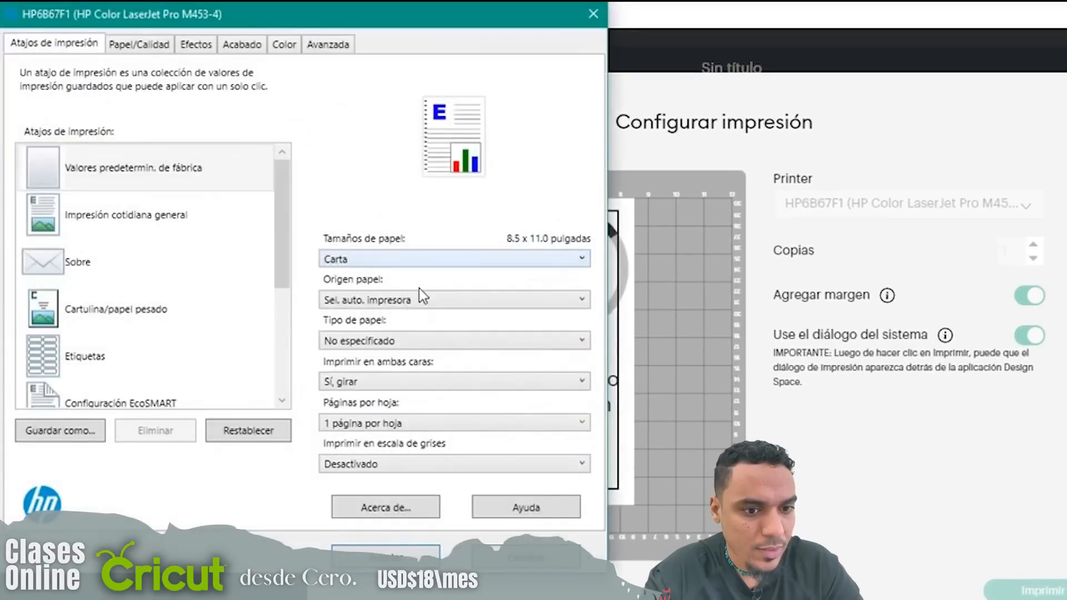
{"action": "left_click", "coordinate": [372, 384]}
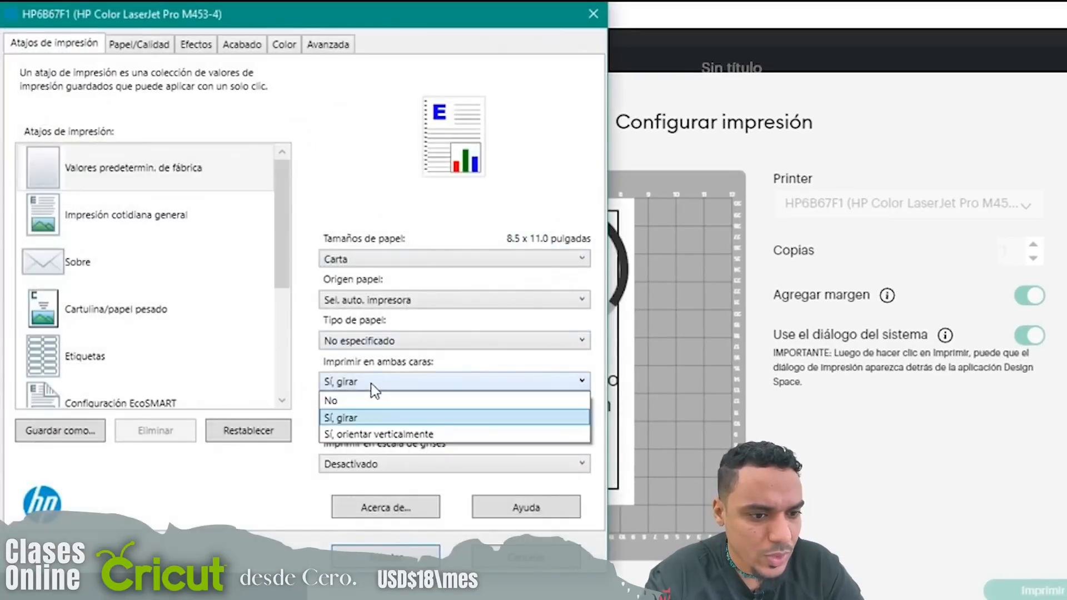
{"action": "left_click", "coordinate": [350, 402]}
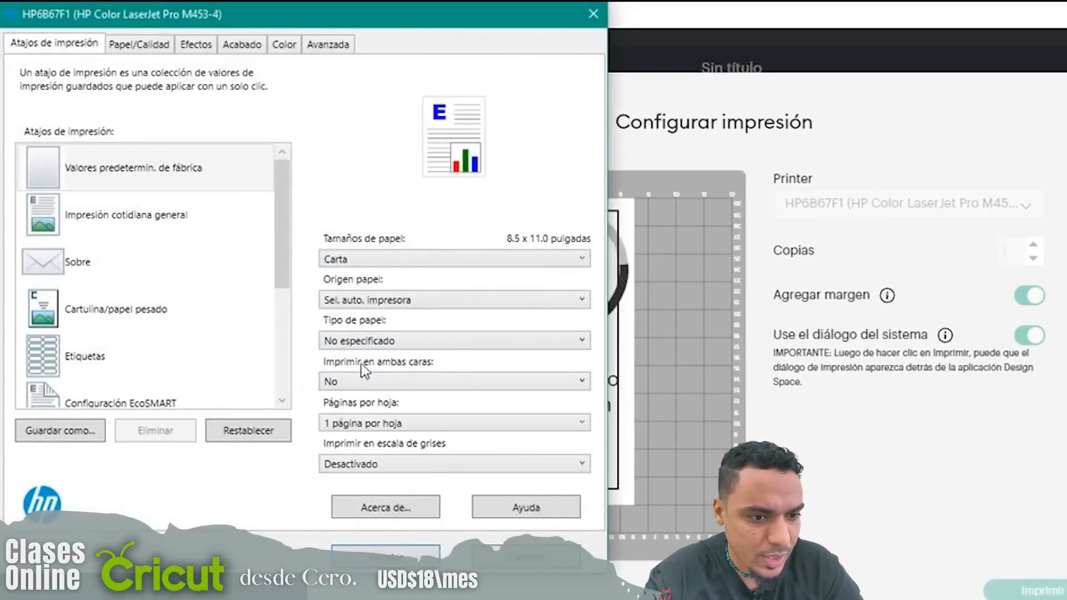
{"action": "left_click", "coordinate": [368, 341]}
{"action": "scroll", "coordinate": [417, 468], "scroll_direction": "down", "scroll_amount": 4}
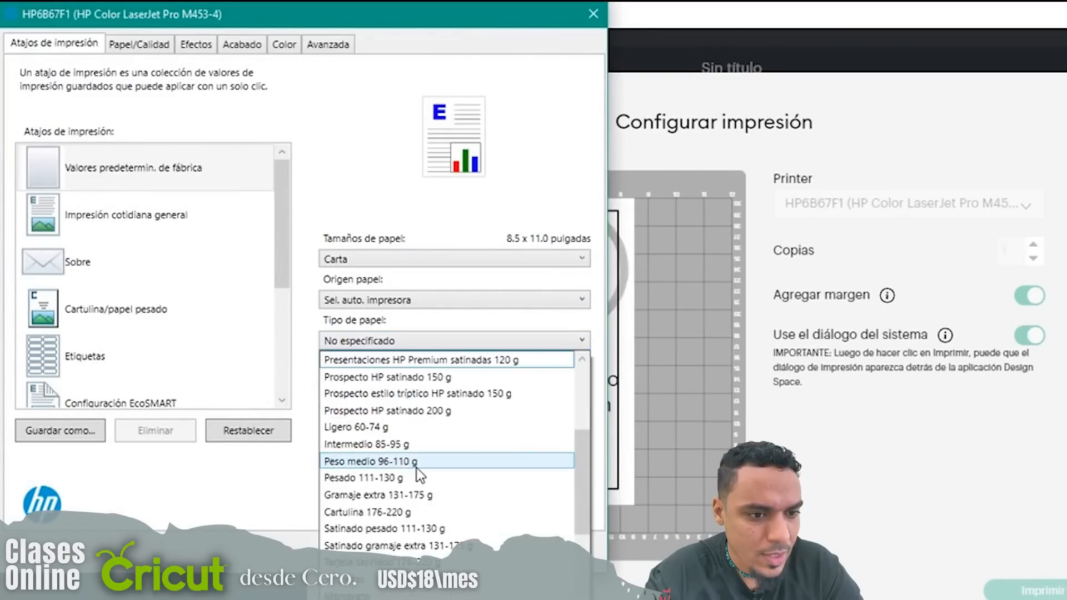
{"action": "left_click", "coordinate": [398, 514]}
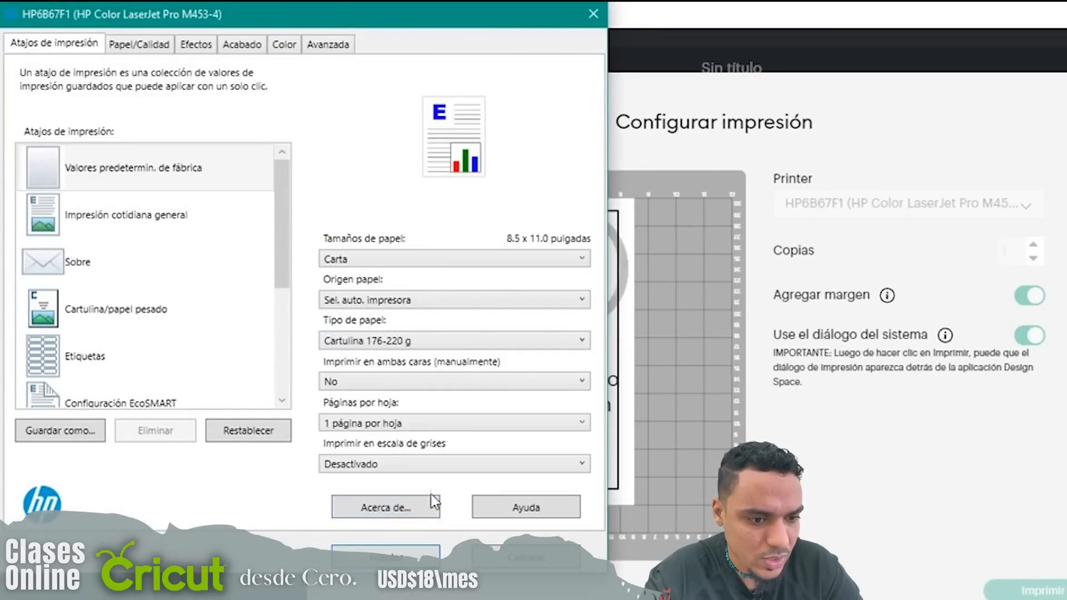
{"action": "left_click", "coordinate": [419, 554]}
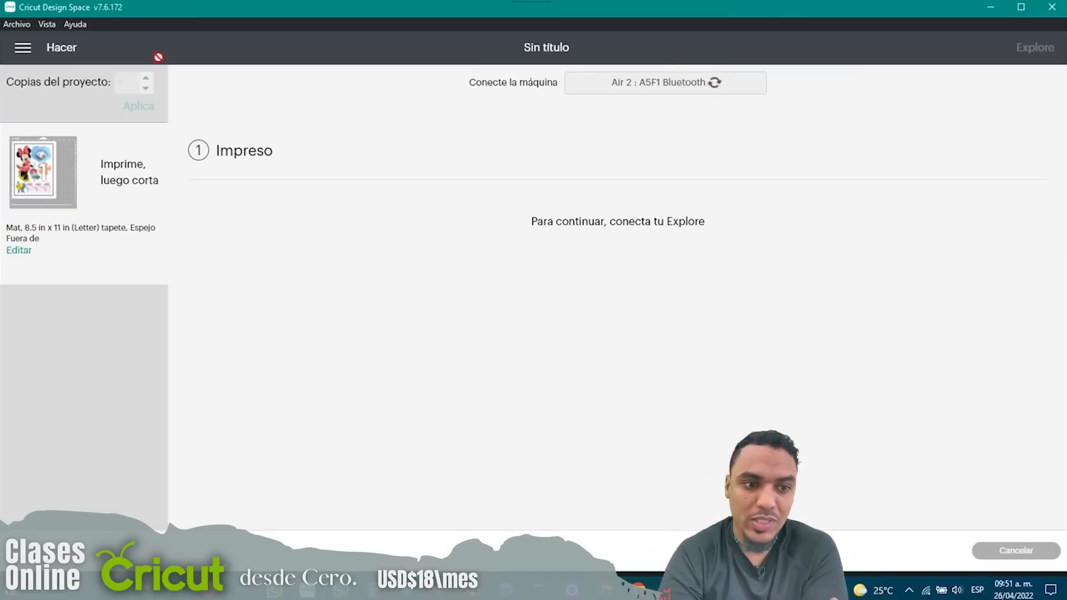
Mark the machine connection field with red arrows in a screen capture, and discard the capture.
{"action": "mouse_move", "coordinate": [55, 165]}
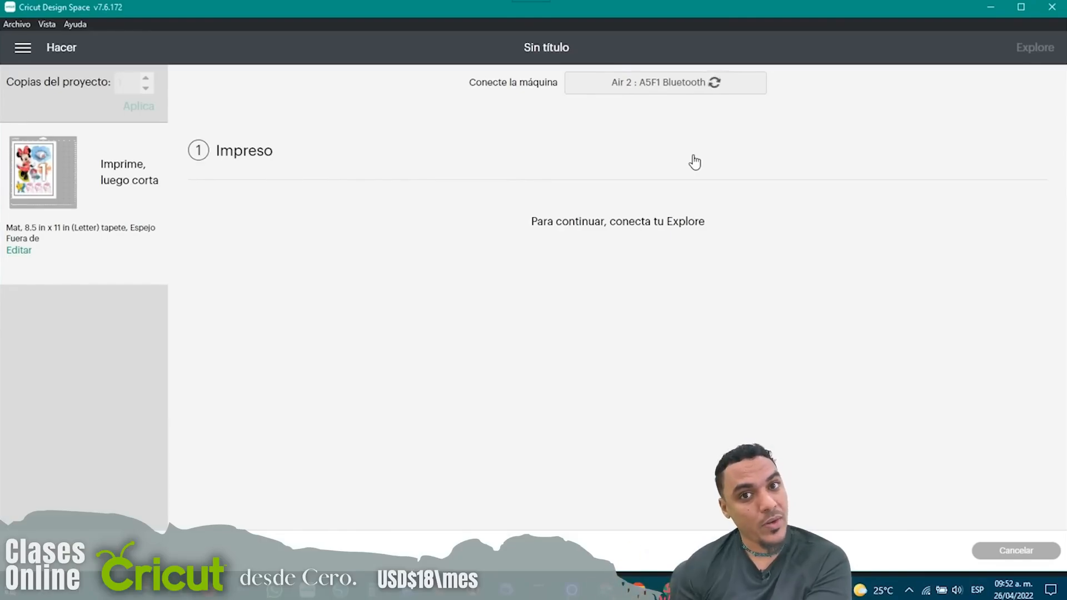
{"action": "key", "text": "Print"}
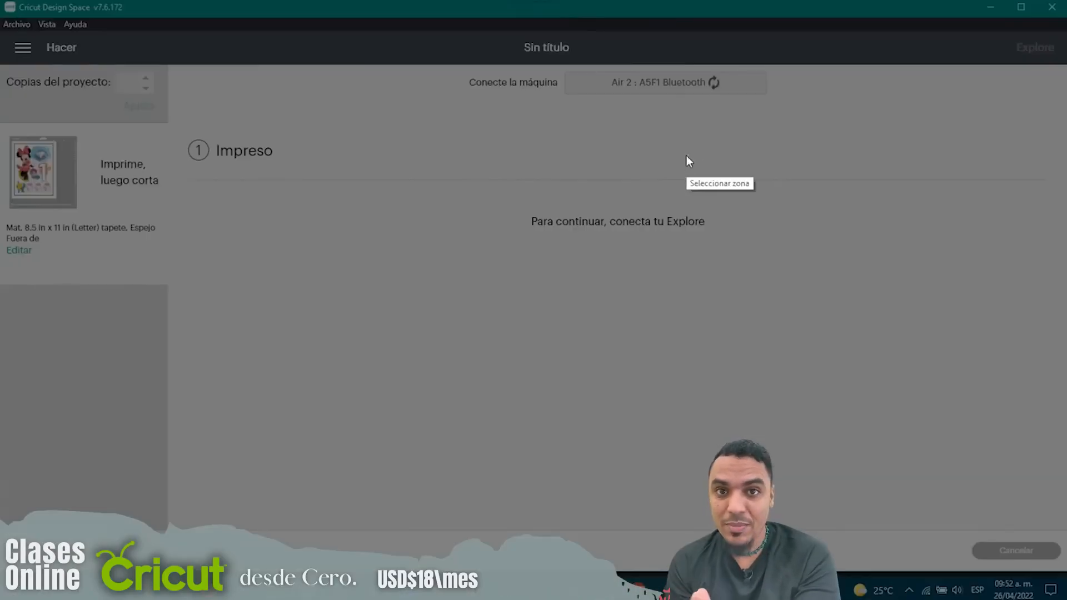
{"action": "left_click_drag", "start_coordinate": [449, 49], "coordinate": [819, 146]}
{"action": "left_click", "coordinate": [833, 53]}
{"action": "left_click_drag", "start_coordinate": [634, 132], "coordinate": [624, 93]}
{"action": "left_click_drag", "start_coordinate": [572, 134], "coordinate": [601, 98]}
{"action": "left_click_drag", "start_coordinate": [588, 69], "coordinate": [601, 82]}
{"action": "left_click_drag", "start_coordinate": [640, 50], "coordinate": [627, 67]}
{"action": "left_click_drag", "start_coordinate": [693, 116], "coordinate": [655, 94]}
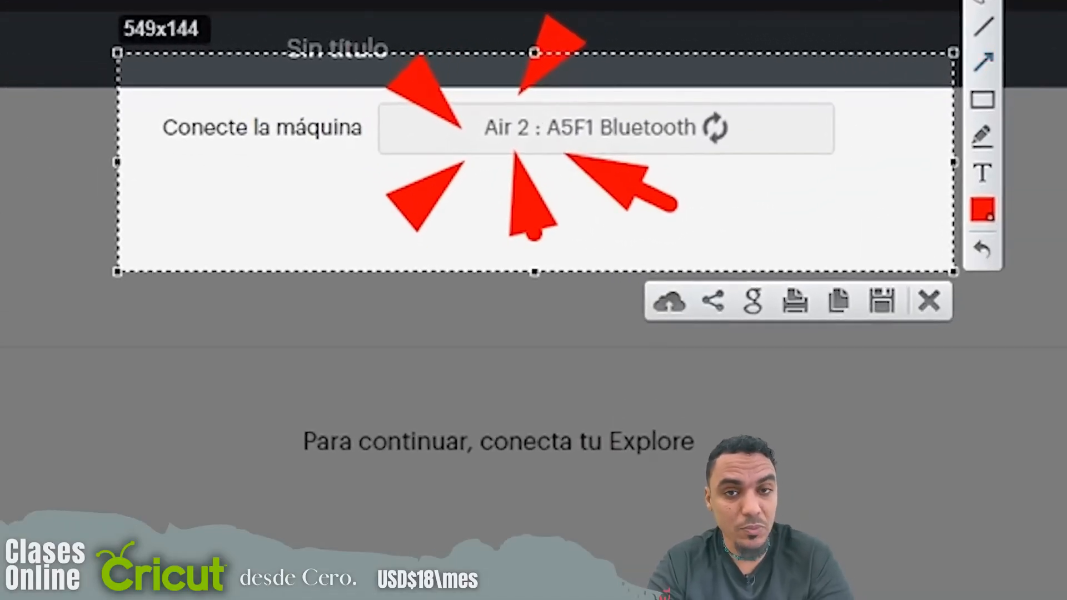
{"action": "key", "text": "Escape"}
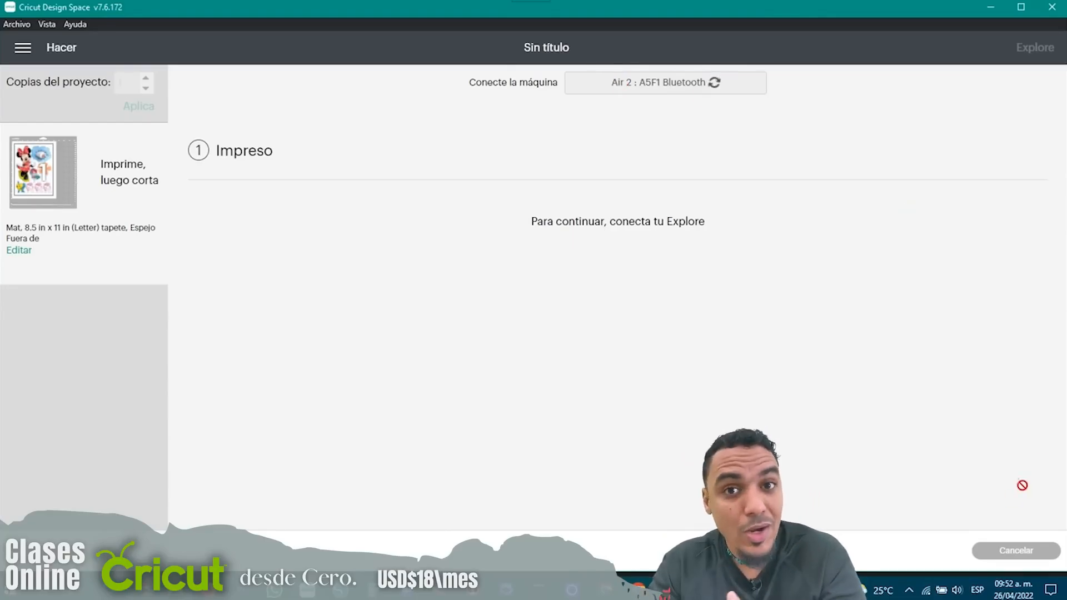
Cancel the cut to return to mat preparation and review the arranged images on the single mat.
{"action": "left_click", "coordinate": [1000, 556]}
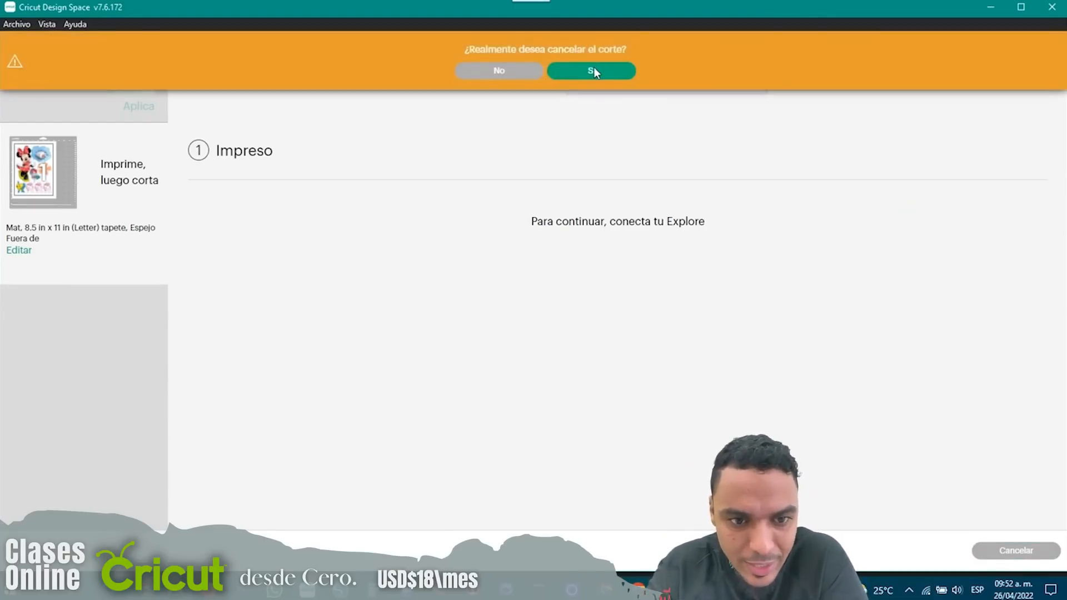
{"action": "left_click", "coordinate": [590, 72]}
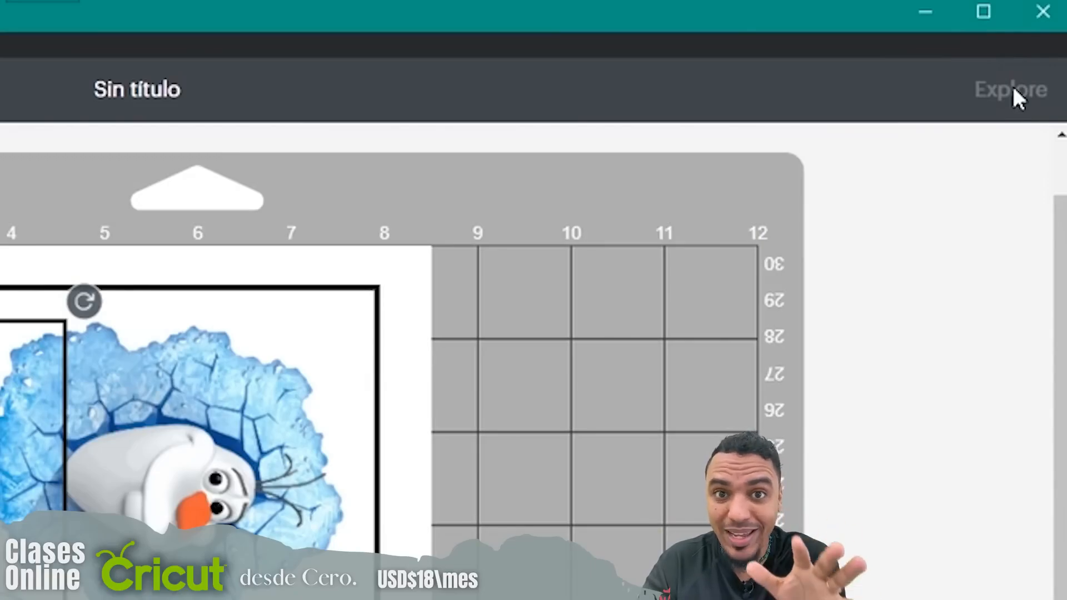
{"action": "scroll", "coordinate": [805, 179], "scroll_direction": "down", "scroll_amount": 1}
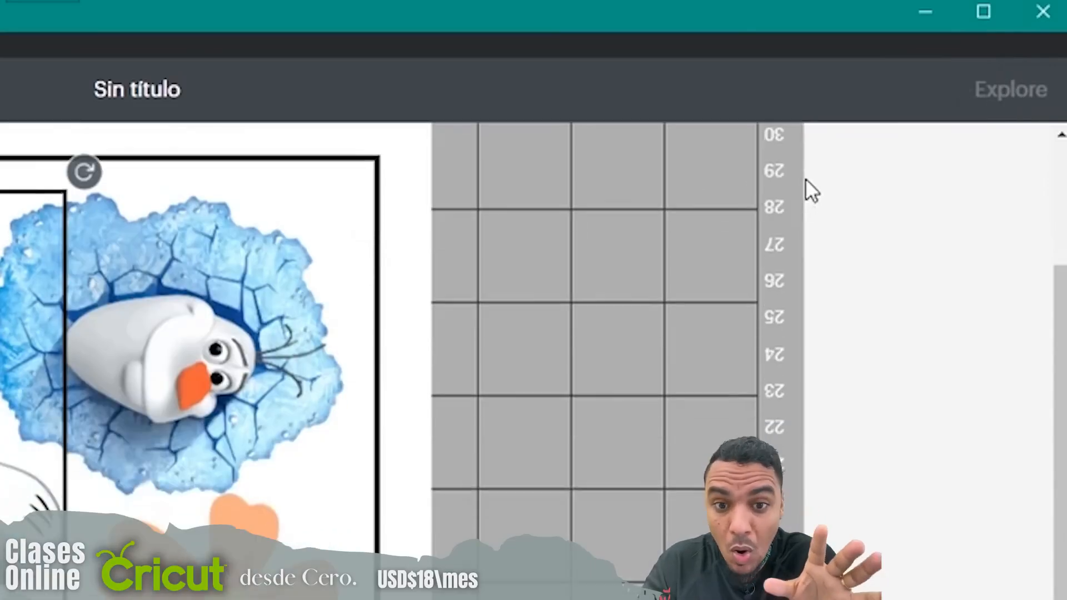
{"action": "scroll", "coordinate": [805, 179], "scroll_direction": "up", "scroll_amount": 1}
{"action": "scroll", "coordinate": [925, 99], "scroll_direction": "down", "scroll_amount": 3}
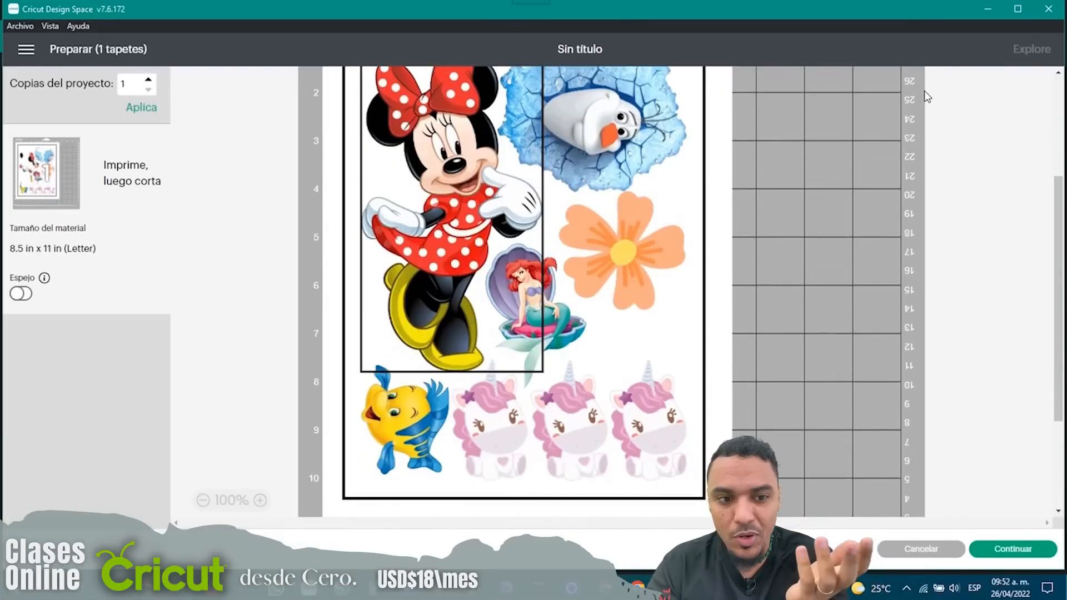
{"action": "scroll", "coordinate": [927, 97], "scroll_direction": "up", "scroll_amount": 3}
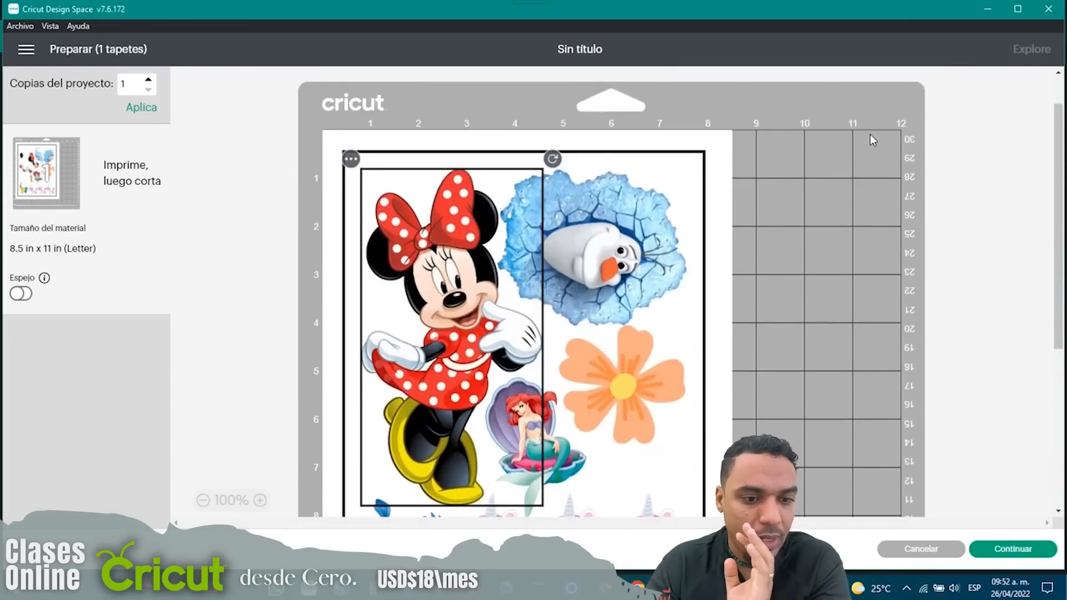
{"action": "scroll", "coordinate": [850, 161], "scroll_direction": "down", "scroll_amount": 8}
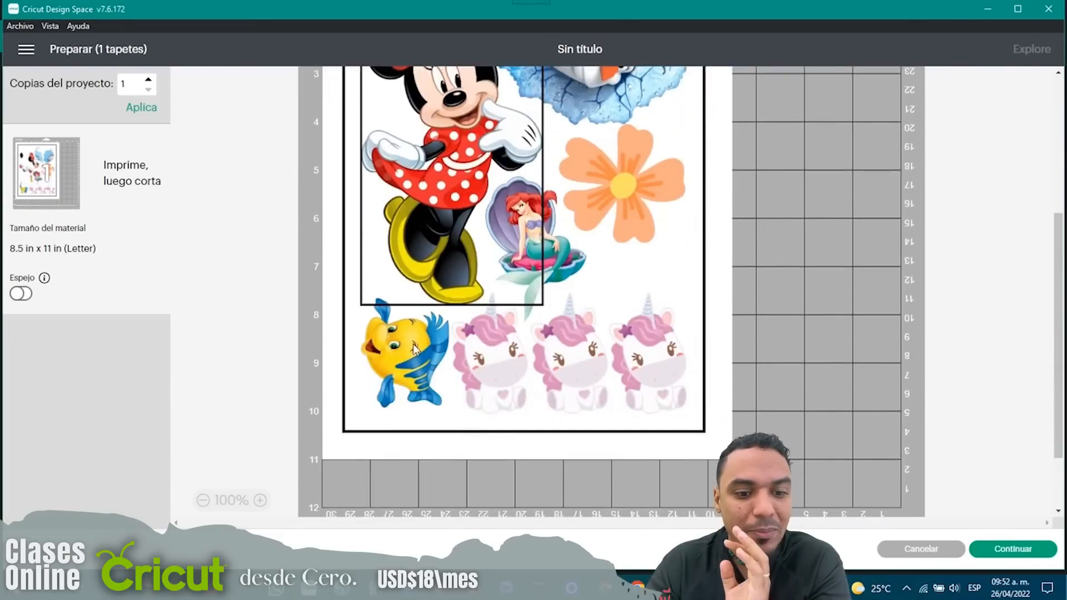
{"action": "scroll", "coordinate": [661, 286], "scroll_direction": "up", "scroll_amount": 5}
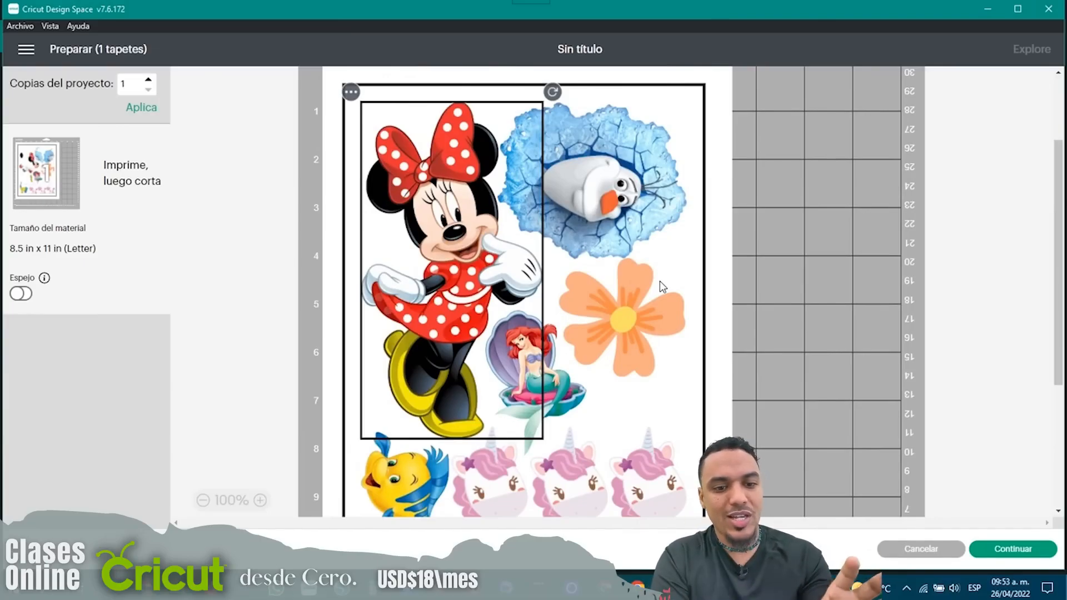
Cancel mat preparation to return to the canvas with all the images.
{"action": "left_click", "coordinate": [917, 546]}
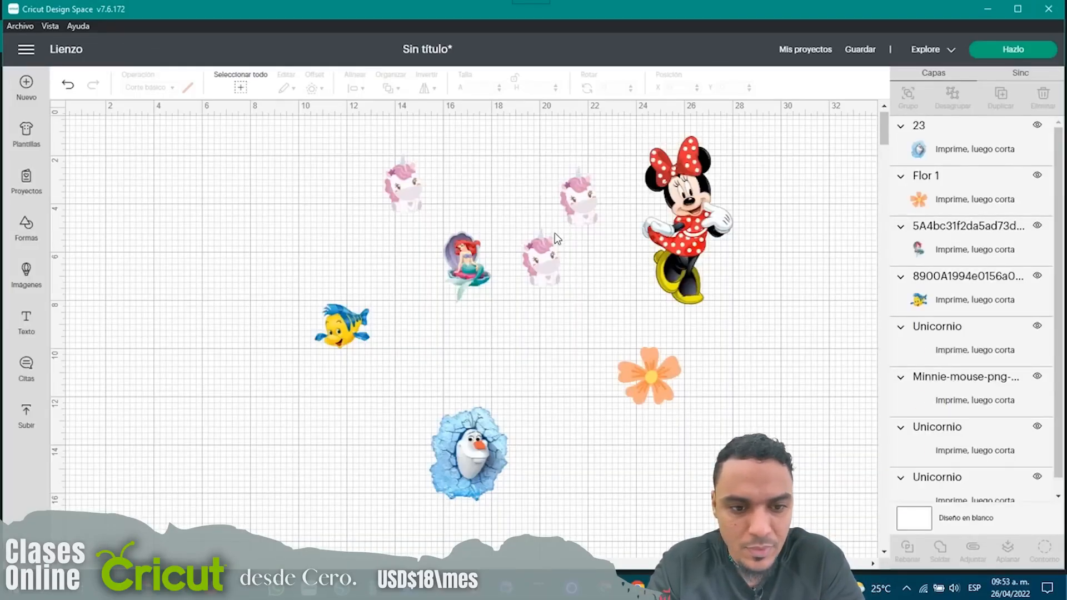
{"action": "left_click_drag", "start_coordinate": [278, 143], "coordinate": [753, 515]}
{"action": "left_click", "coordinate": [319, 214]}
{"action": "left_click_drag", "start_coordinate": [289, 162], "coordinate": [772, 507]}
{"action": "left_click", "coordinate": [865, 315]}
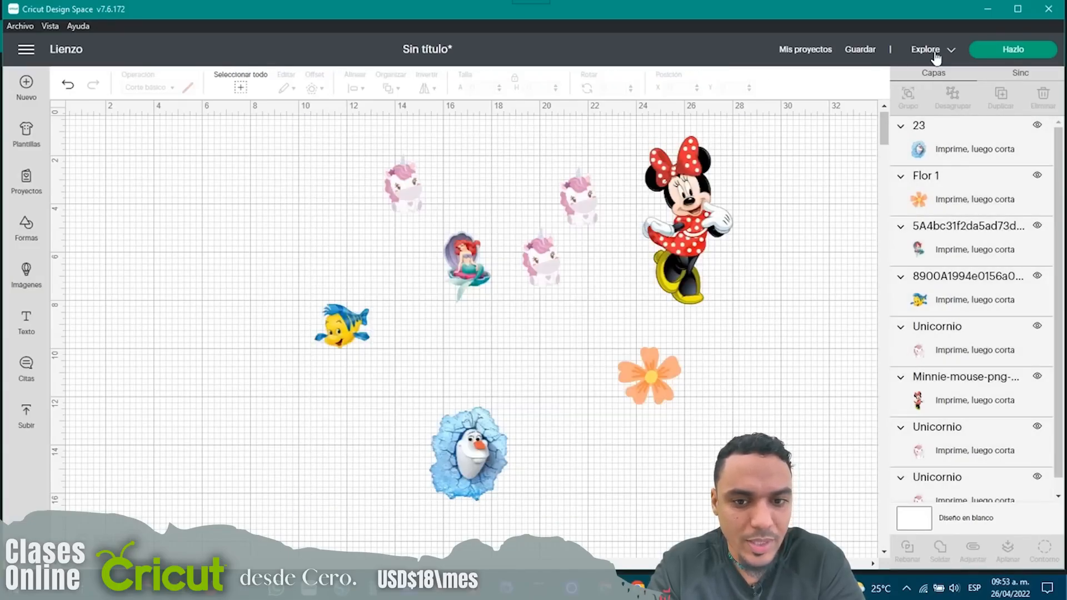
Switch the machine to Cricut Maker and start making the project to reach mat preparation.
{"action": "left_click", "coordinate": [935, 54]}
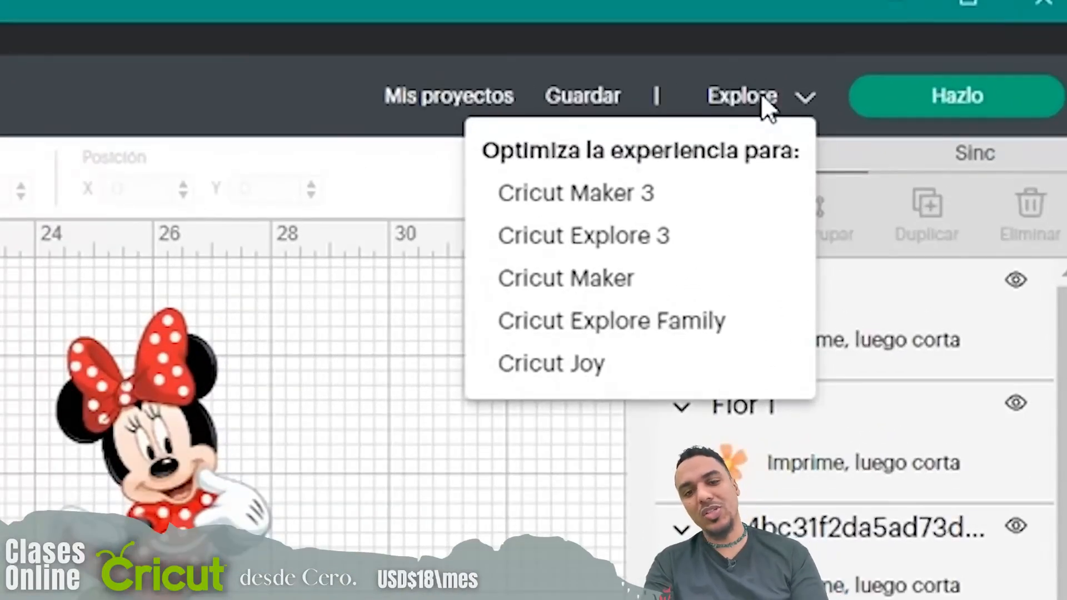
{"action": "left_click", "coordinate": [597, 280]}
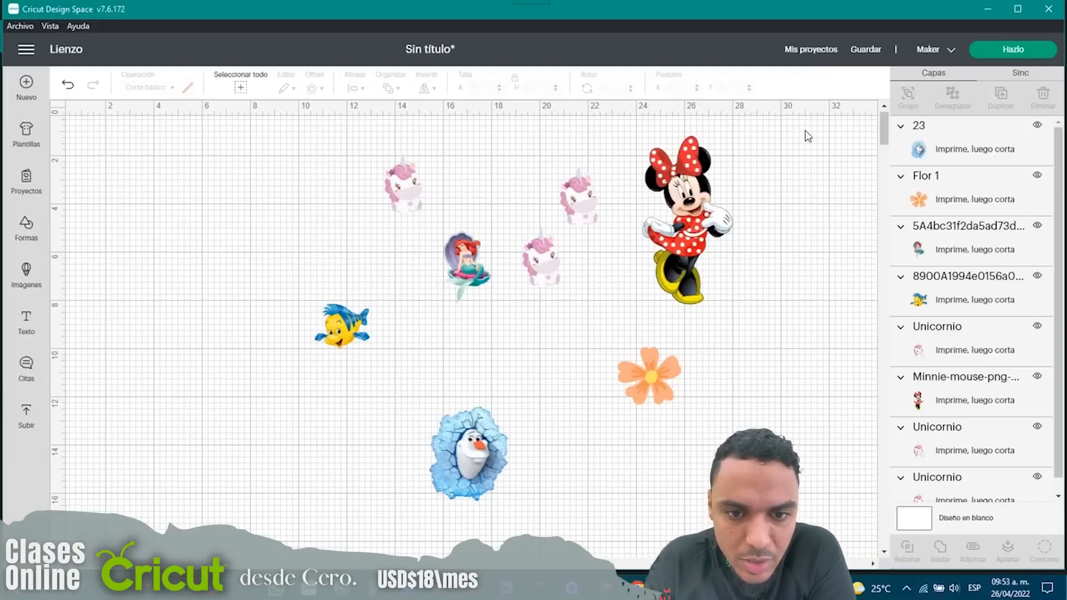
{"action": "left_click", "coordinate": [997, 47]}
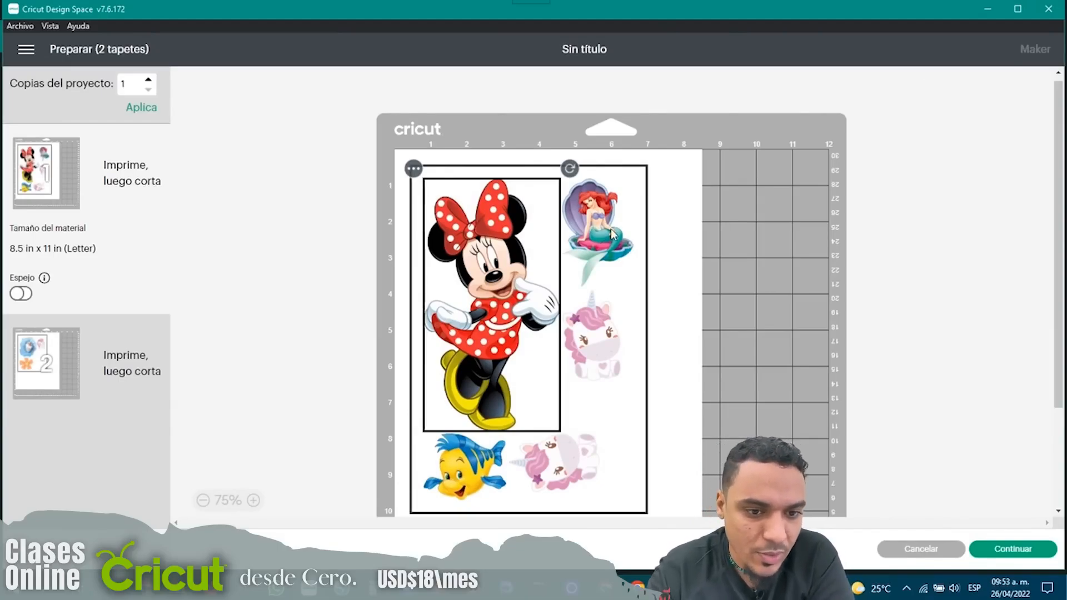
On the first mat, spread out the mermaid and fish beside Minnie and line up both unicorns upright below her.
{"action": "left_click_drag", "start_coordinate": [612, 233], "coordinate": [645, 234]}
{"action": "left_click_drag", "start_coordinate": [444, 475], "coordinate": [539, 390]}
{"action": "left_click_drag", "start_coordinate": [548, 445], "coordinate": [503, 414]}
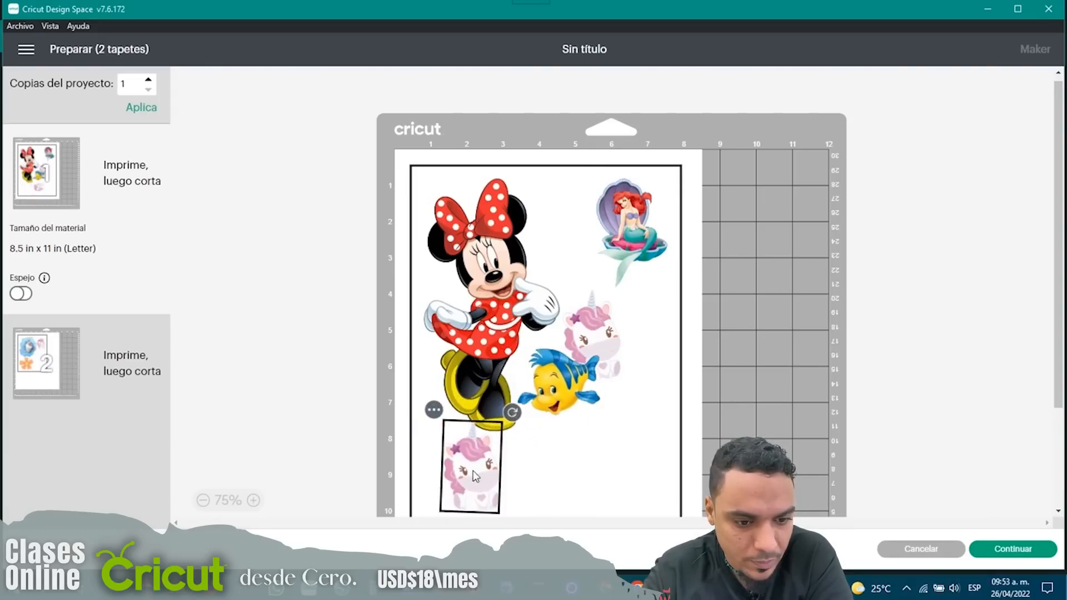
{"action": "left_click_drag", "start_coordinate": [443, 476], "coordinate": [444, 478]}
{"action": "scroll", "coordinate": [572, 355], "scroll_direction": "down", "scroll_amount": 3}
{"action": "left_click_drag", "start_coordinate": [603, 216], "coordinate": [530, 385]}
Move the unicorn from the second mat to the first mat.
{"action": "left_click", "coordinate": [39, 372]}
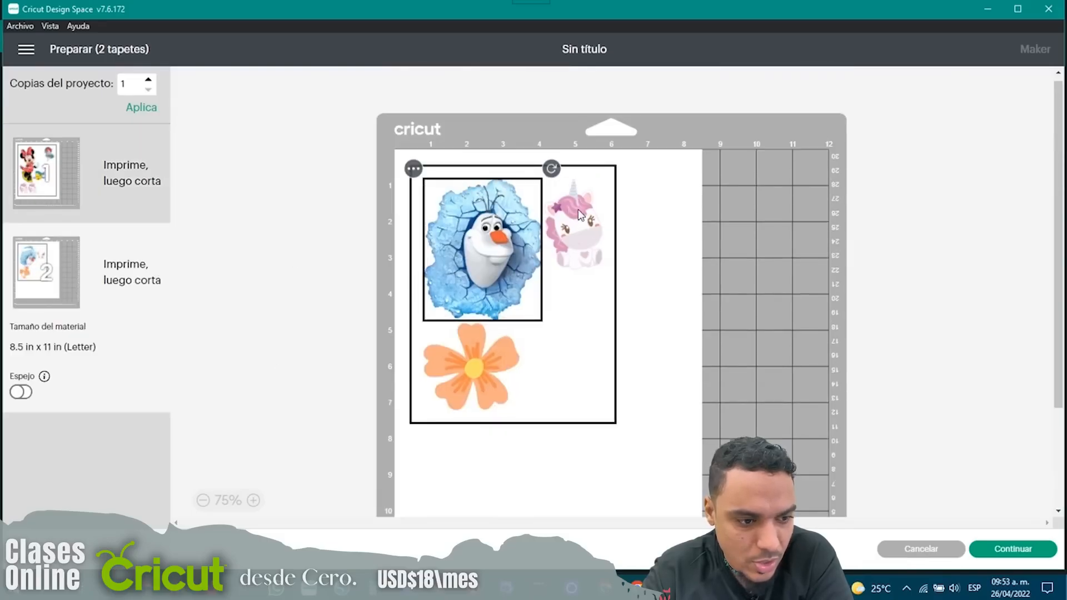
{"action": "left_click", "coordinate": [550, 206]}
{"action": "left_click", "coordinate": [534, 169]}
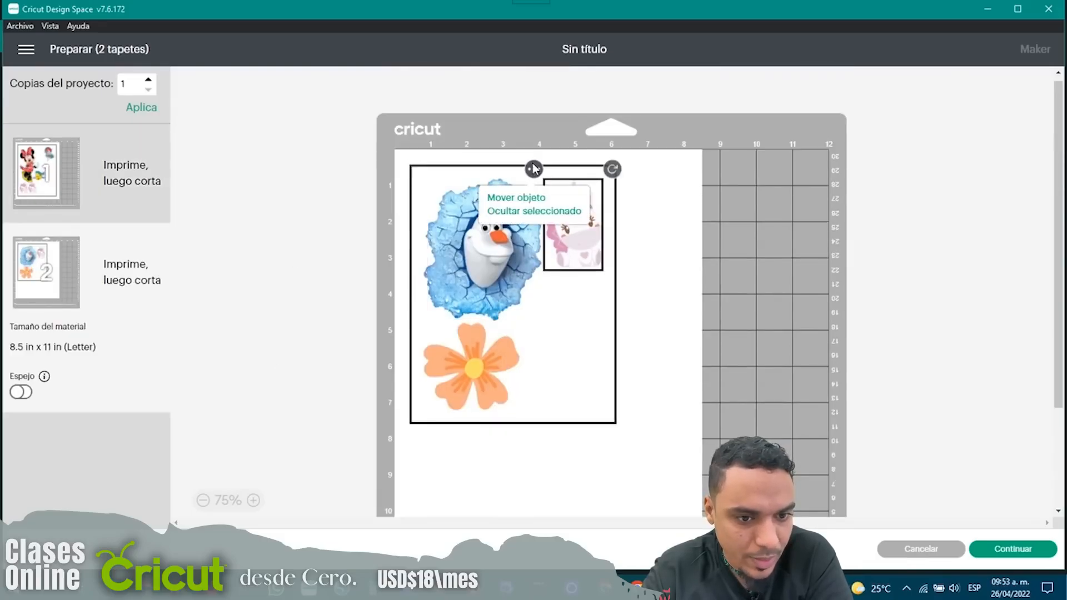
{"action": "left_click", "coordinate": [535, 198]}
{"action": "left_click", "coordinate": [351, 184]}
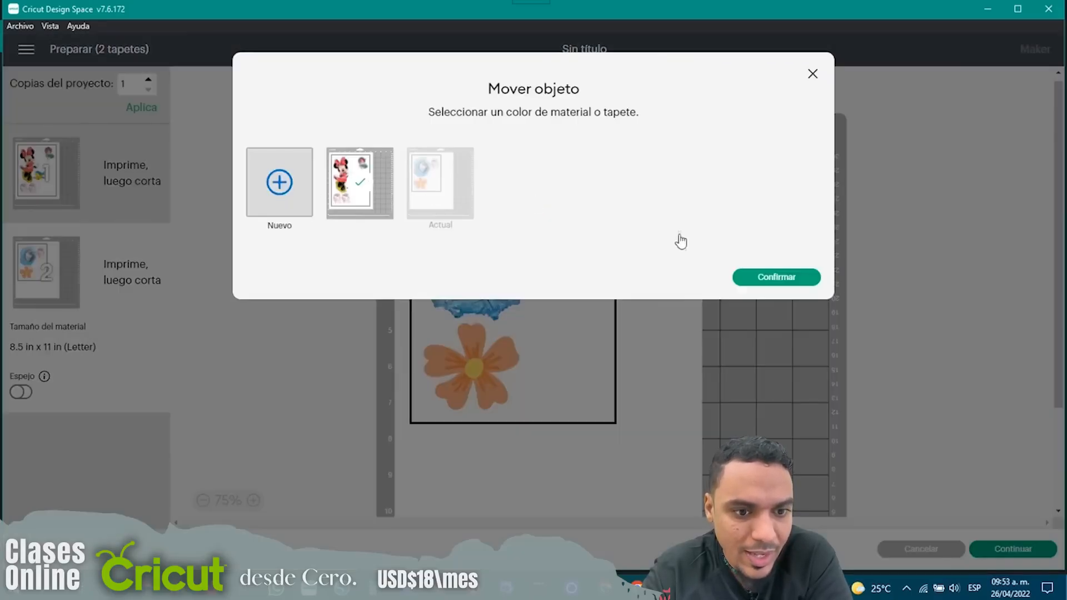
{"action": "left_click", "coordinate": [808, 282]}
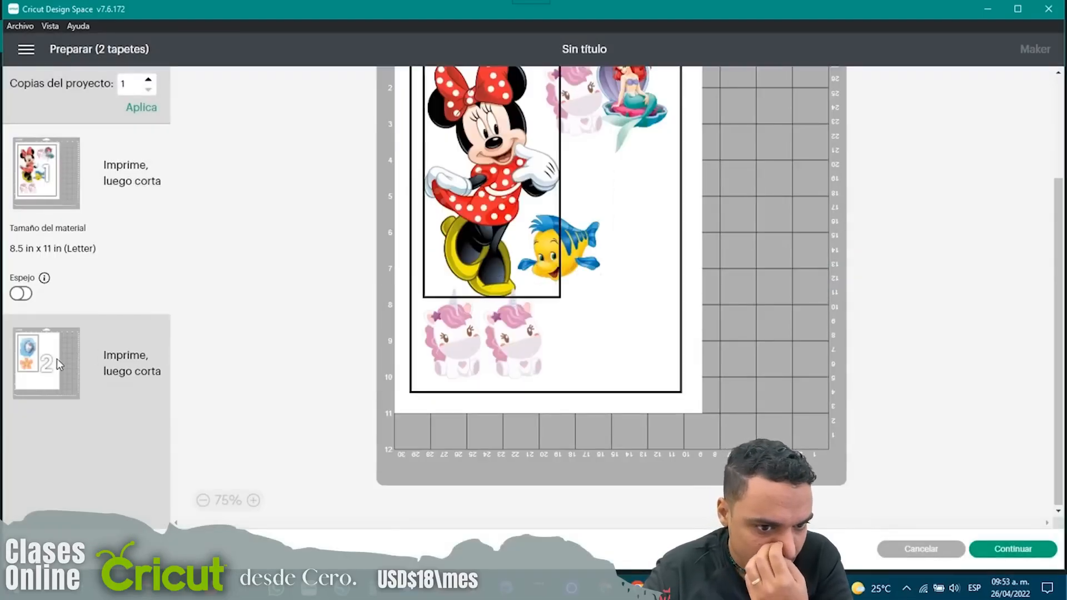
Move the orange flower from the second mat to the first mat.
{"action": "left_click", "coordinate": [60, 364]}
{"action": "left_click", "coordinate": [480, 375]}
{"action": "left_click", "coordinate": [414, 312]}
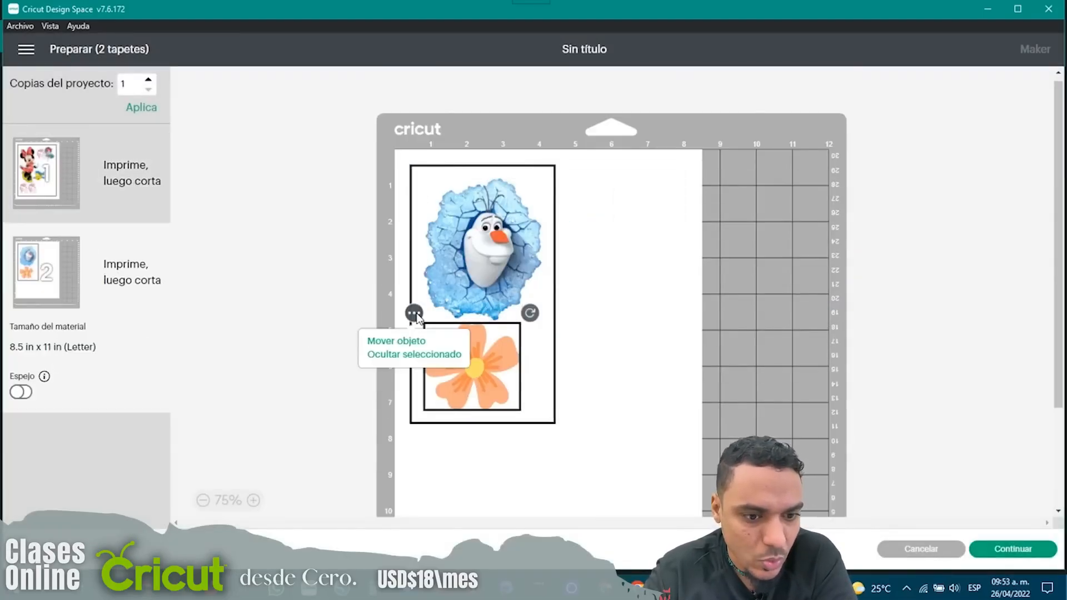
{"action": "left_click", "coordinate": [418, 341]}
{"action": "left_click", "coordinate": [362, 186]}
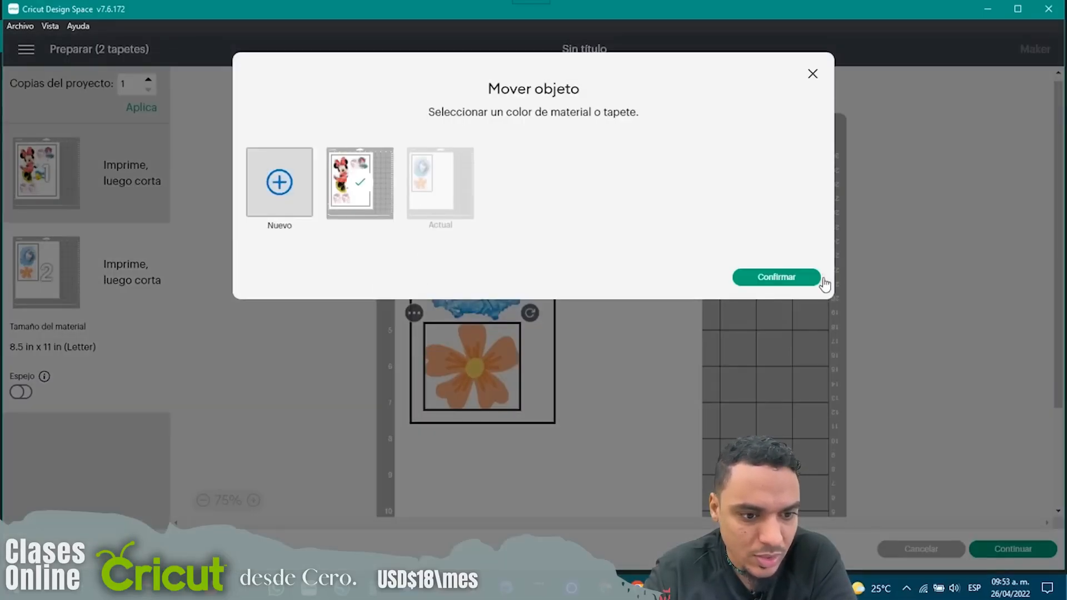
{"action": "left_click", "coordinate": [781, 275]}
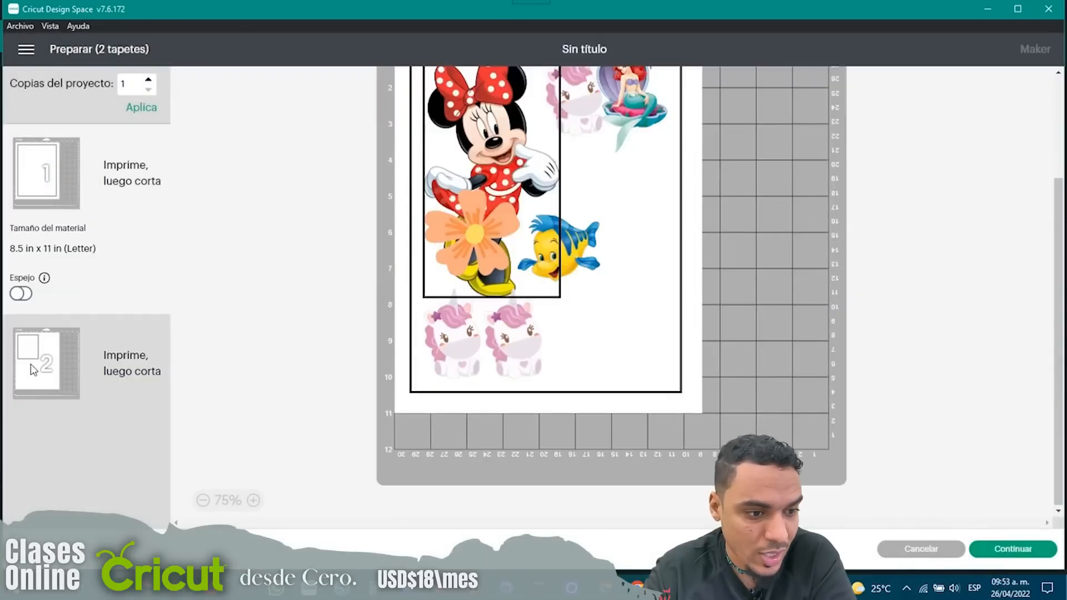
Move the Olaf image from the second mat to the first mat.
{"action": "left_click", "coordinate": [414, 169]}
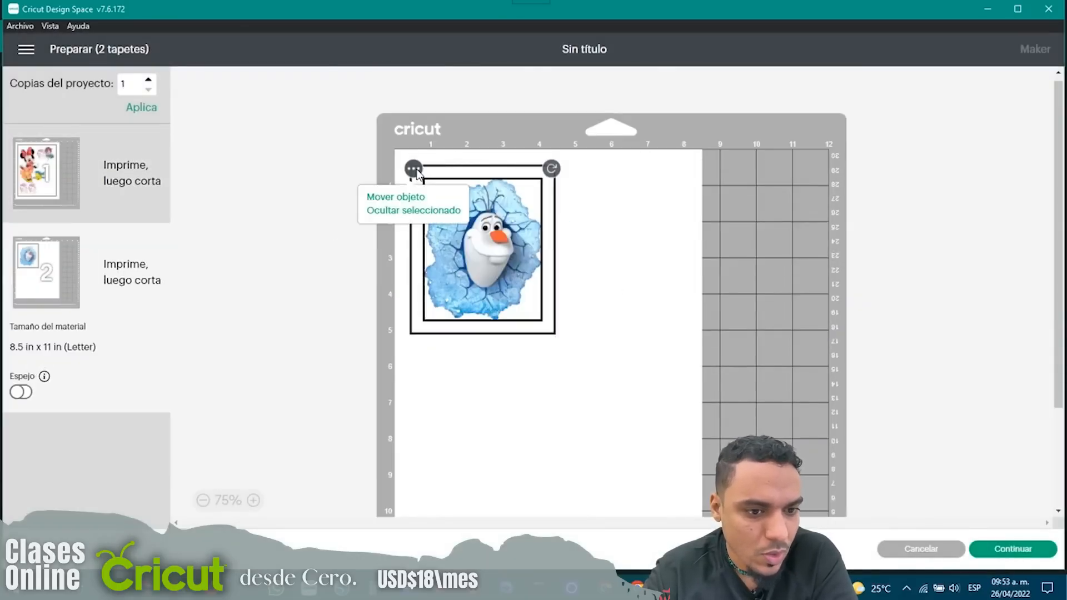
{"action": "left_click", "coordinate": [405, 200]}
{"action": "left_click", "coordinate": [389, 200]}
{"action": "left_click", "coordinate": [798, 279]}
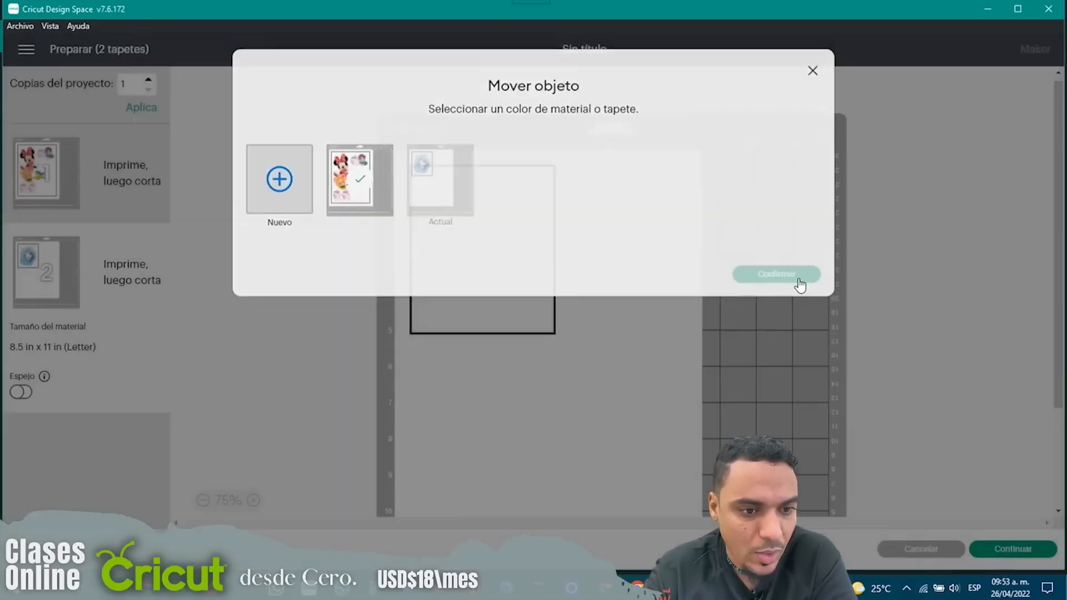
Place Olaf beside Minnie and line up the third unicorn with the other two along the bottom of the page.
{"action": "scroll", "coordinate": [798, 279], "scroll_direction": "down", "scroll_amount": 3}
{"action": "left_click_drag", "start_coordinate": [496, 139], "coordinate": [646, 369]}
{"action": "left_click_drag", "start_coordinate": [616, 323], "coordinate": [571, 355]}
{"action": "left_click", "coordinate": [458, 339]}
{"action": "left_click", "coordinate": [499, 344]}
{"action": "left_click_drag", "start_coordinate": [498, 344], "coordinate": [502, 344]}
{"action": "left_click", "coordinate": [574, 348]}
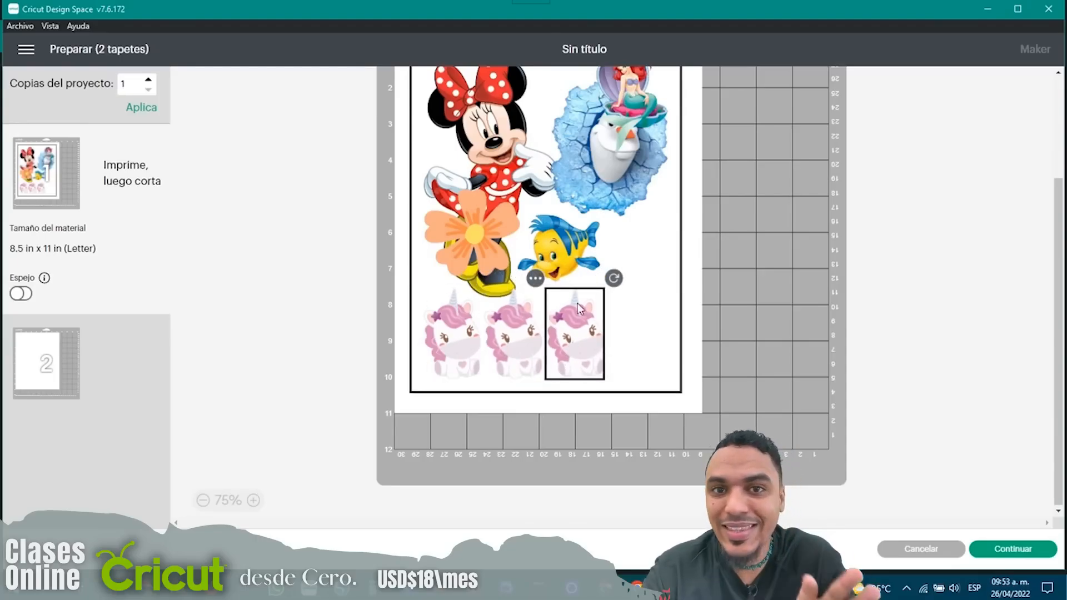
Move the mermaid down next to the unicorn row and rotate the fish to fit beside Minnie's legs.
{"action": "scroll", "coordinate": [622, 131], "scroll_direction": "up", "scroll_amount": 3}
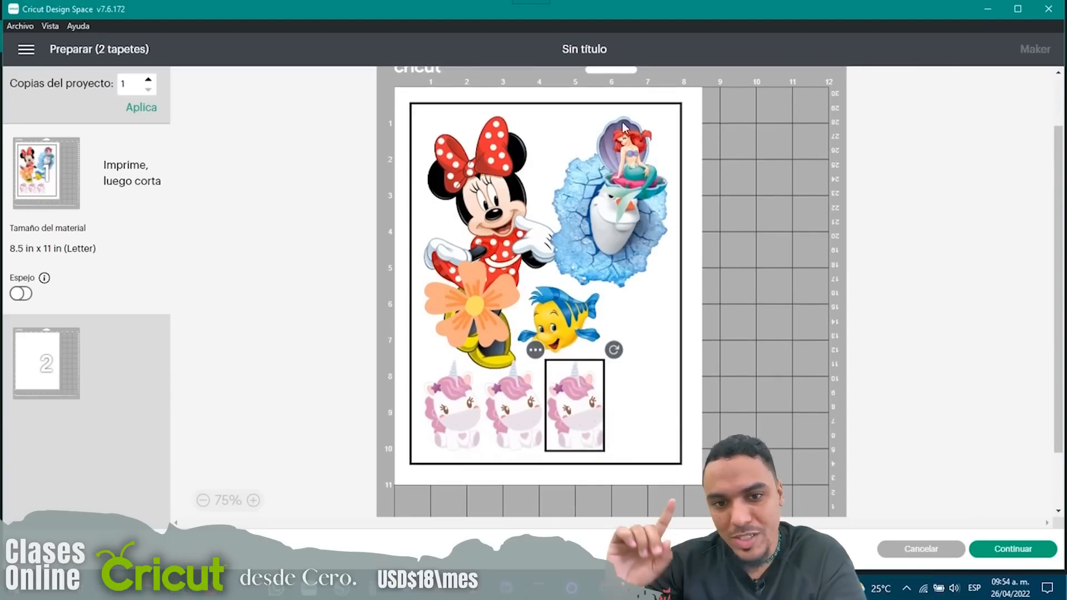
{"action": "left_click_drag", "start_coordinate": [622, 172], "coordinate": [642, 384]}
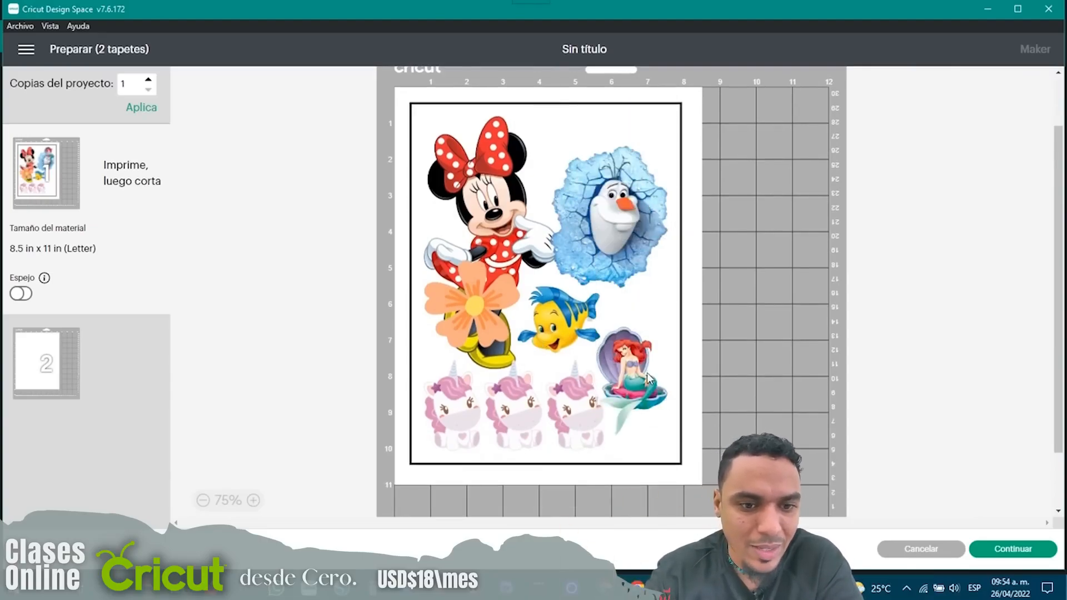
{"action": "left_click", "coordinate": [542, 300]}
{"action": "left_click_drag", "start_coordinate": [610, 276], "coordinate": [538, 384]}
{"action": "left_click_drag", "start_coordinate": [571, 311], "coordinate": [572, 298]}
Rotate Olaf sideways in the page's upper right corner and place the flower beneath it.
{"action": "left_click_drag", "start_coordinate": [459, 303], "coordinate": [596, 151]}
{"action": "left_click", "coordinate": [604, 243]}
{"action": "left_click_drag", "start_coordinate": [678, 137], "coordinate": [694, 213]}
{"action": "left_click_drag", "start_coordinate": [499, 222], "coordinate": [468, 224]}
{"action": "left_click_drag", "start_coordinate": [627, 201], "coordinate": [628, 293]}
Fine-tune the fish's rotation and position between Minnie's boots and the flower.
{"action": "left_click_drag", "start_coordinate": [559, 296], "coordinate": [555, 299]}
{"action": "left_click_drag", "start_coordinate": [534, 381], "coordinate": [565, 382]}
{"action": "left_click_drag", "start_coordinate": [545, 319], "coordinate": [544, 312]}
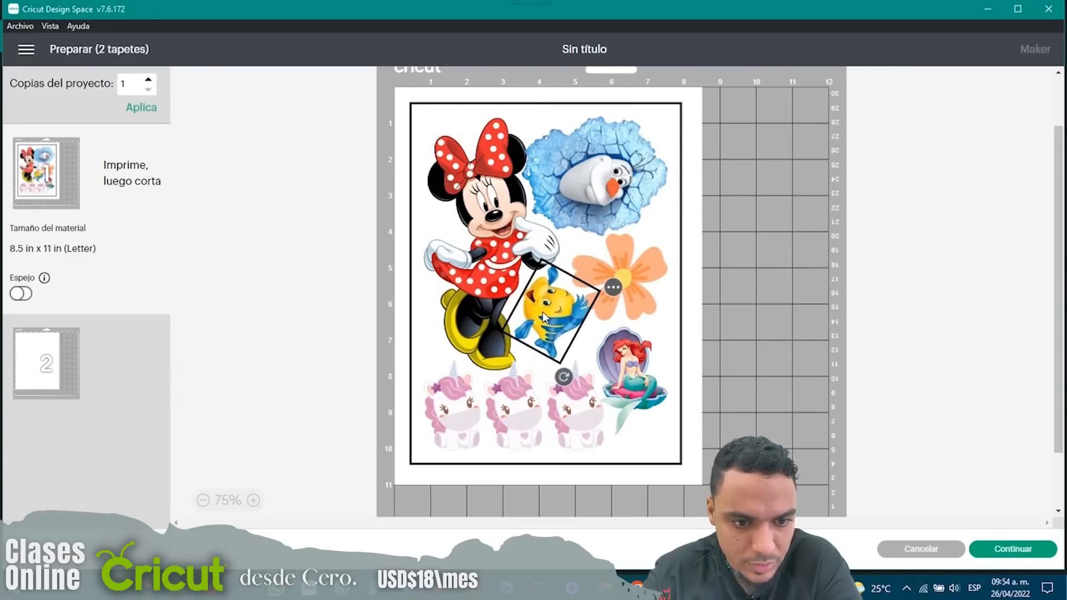
Set the flower aside over Olaf and turn the mermaid upside down in the page's lower right corner.
{"action": "left_click", "coordinate": [645, 283]}
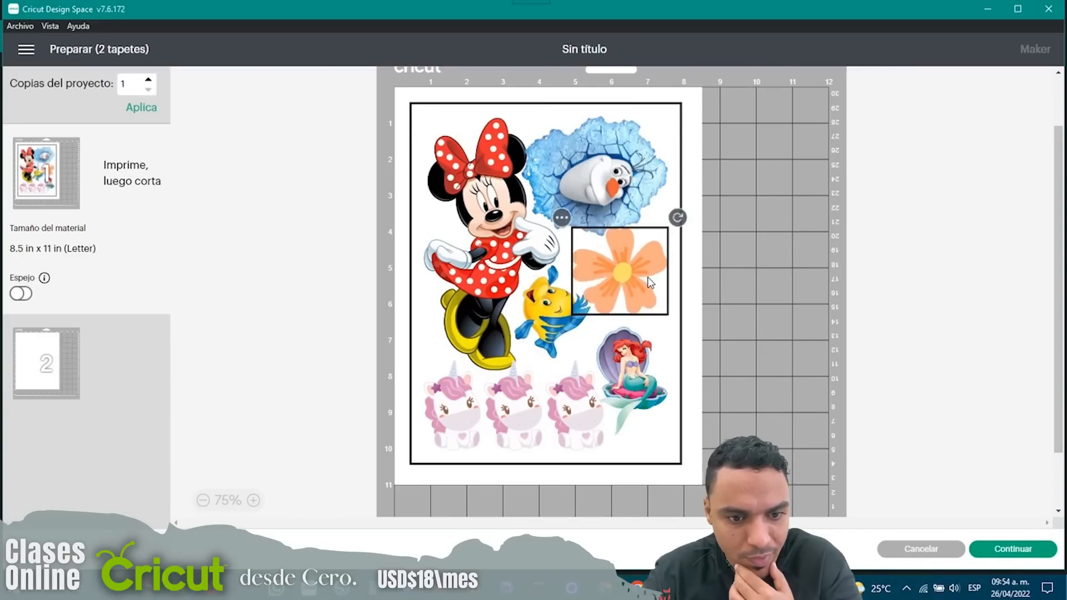
{"action": "left_click_drag", "start_coordinate": [651, 281], "coordinate": [661, 167]}
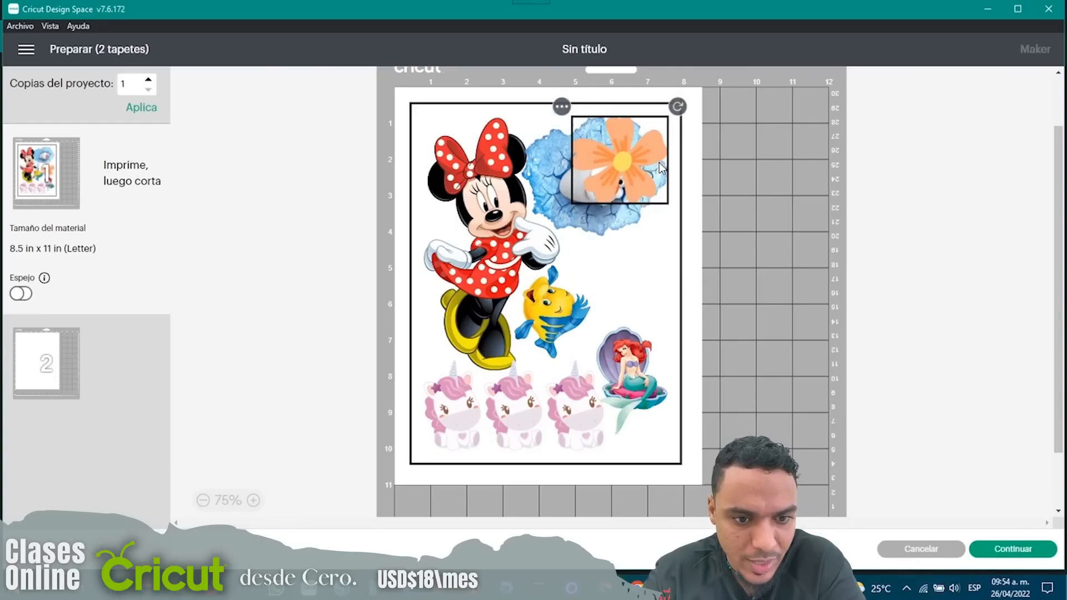
{"action": "left_click", "coordinate": [646, 419]}
{"action": "left_click_drag", "start_coordinate": [677, 331], "coordinate": [564, 477]}
{"action": "left_click", "coordinate": [804, 400]}
{"action": "left_click", "coordinate": [647, 415]}
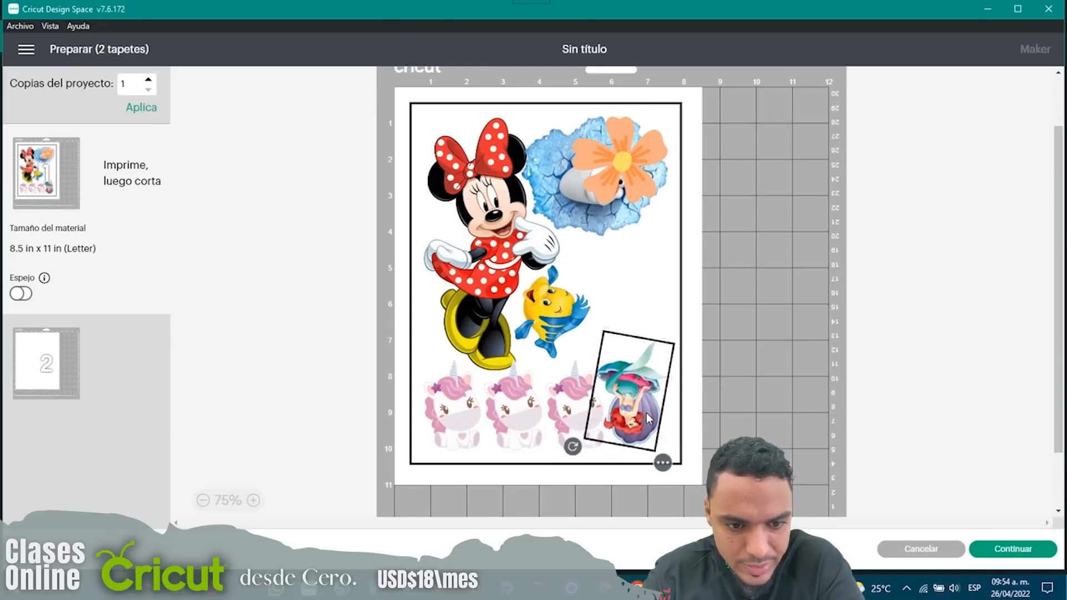
{"action": "left_click", "coordinate": [784, 385]}
Move the flower back between Olaf and the mermaid and rotate it to leave room for the fish.
{"action": "left_click_drag", "start_coordinate": [611, 191], "coordinate": [650, 275]}
{"action": "left_click", "coordinate": [536, 321]}
{"action": "left_click_drag", "start_coordinate": [544, 317], "coordinate": [556, 304]}
{"action": "left_click", "coordinate": [503, 288]}
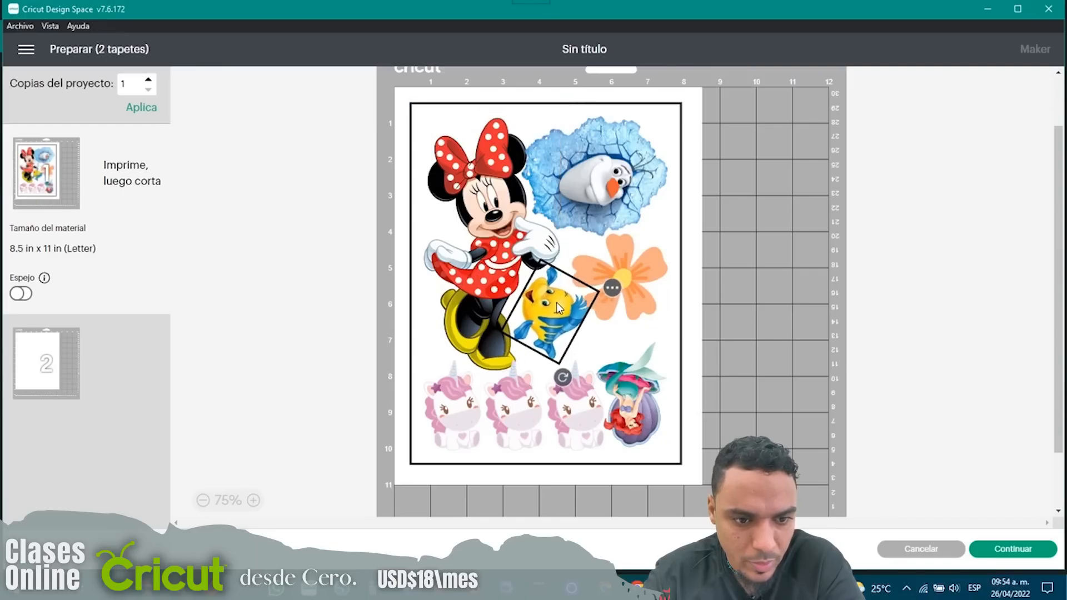
{"action": "left_click", "coordinate": [643, 283]}
{"action": "left_click_drag", "start_coordinate": [677, 221], "coordinate": [582, 240]}
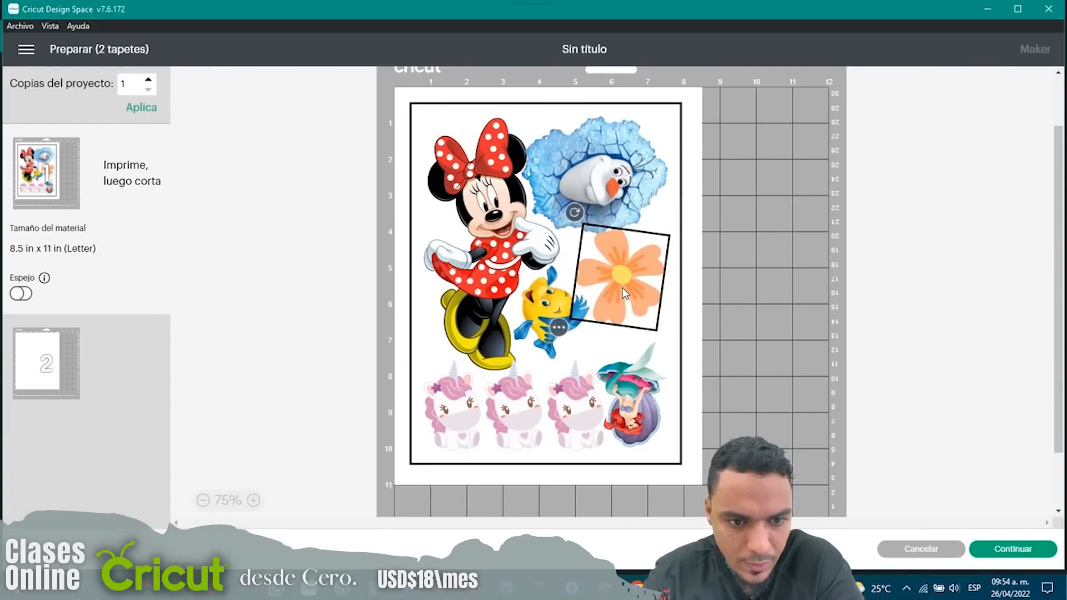
{"action": "left_click", "coordinate": [734, 239]}
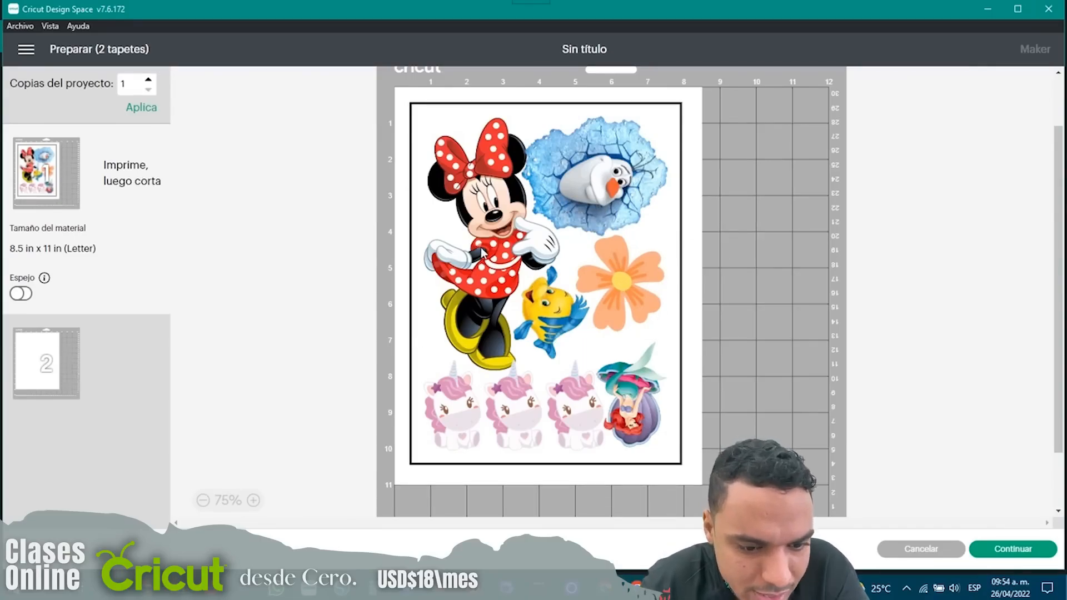
Rotate Olaf so its head points up and left, fitting it clear of Minnie's ear and hand.
{"action": "left_click", "coordinate": [535, 158]}
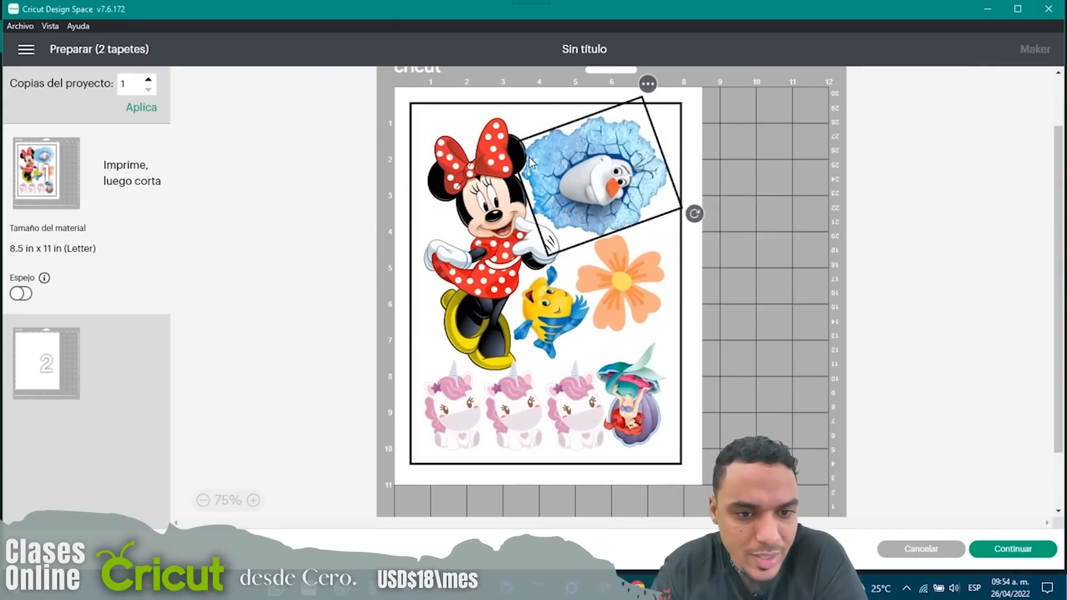
{"action": "left_click_drag", "start_coordinate": [696, 221], "coordinate": [527, 56]}
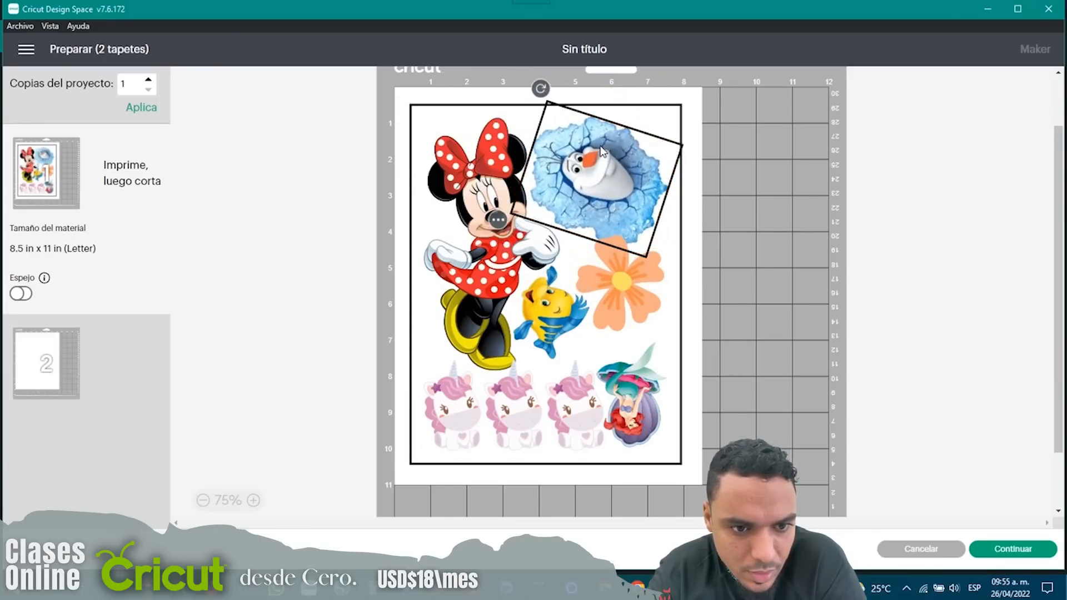
{"action": "left_click", "coordinate": [695, 183]}
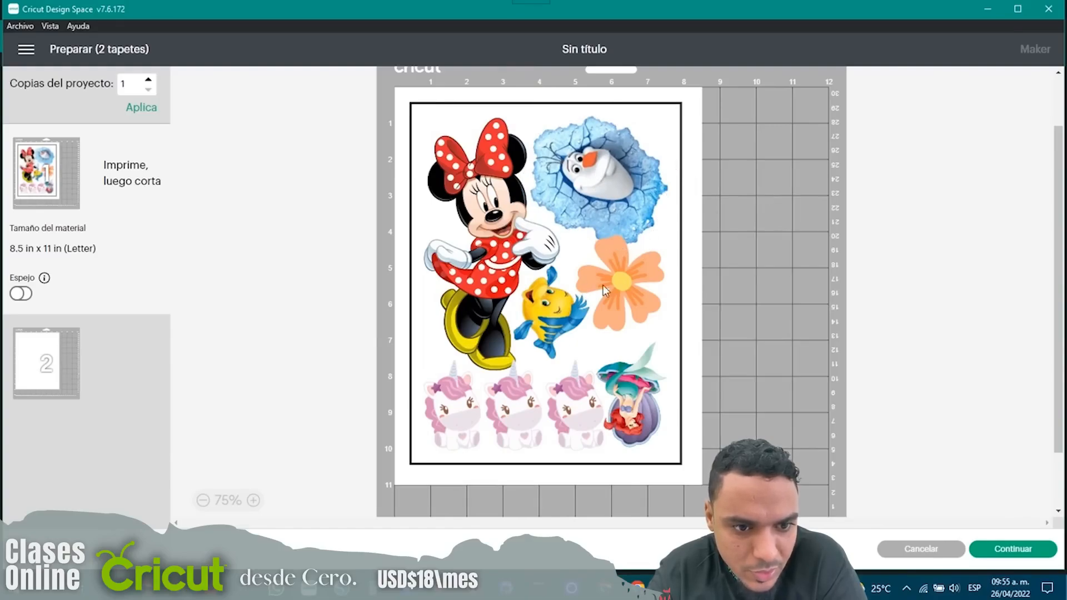
Shift the flower slightly down and rotate it to fit between Olaf, the fish and the mermaid.
{"action": "left_click", "coordinate": [621, 286]}
{"action": "left_click_drag", "start_coordinate": [619, 288], "coordinate": [620, 294]}
{"action": "left_click_drag", "start_coordinate": [580, 229], "coordinate": [605, 228]}
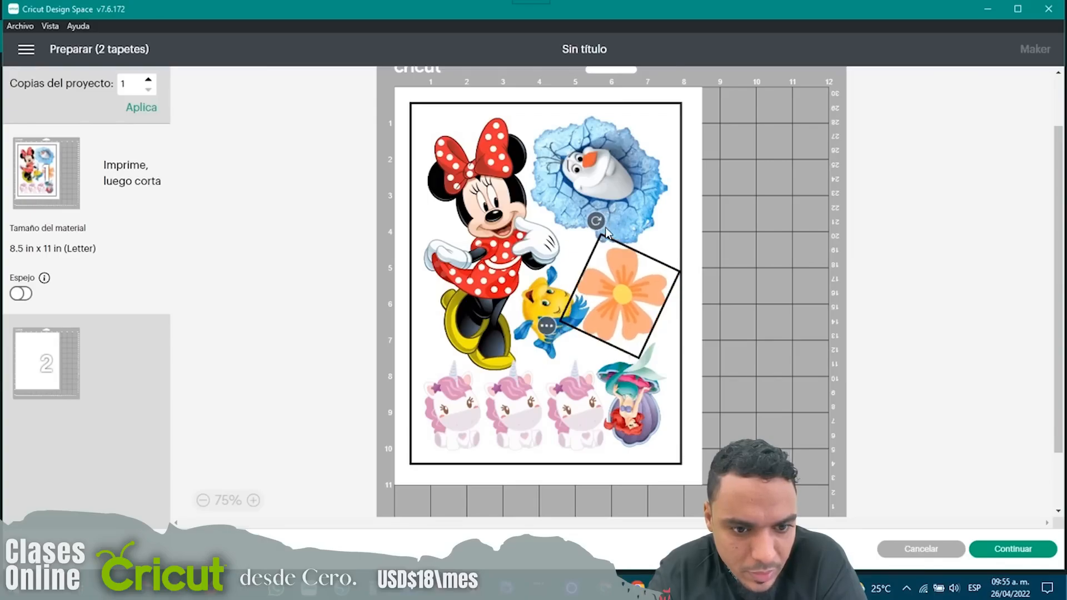
{"action": "left_click", "coordinate": [782, 255]}
{"action": "left_click", "coordinate": [607, 307]}
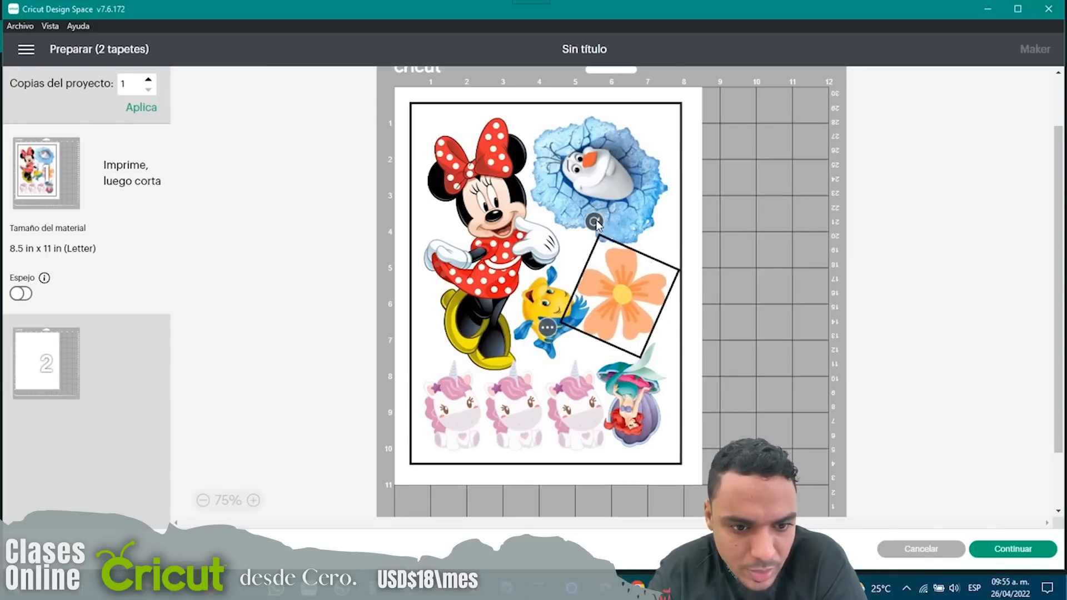
{"action": "left_click", "coordinate": [748, 261]}
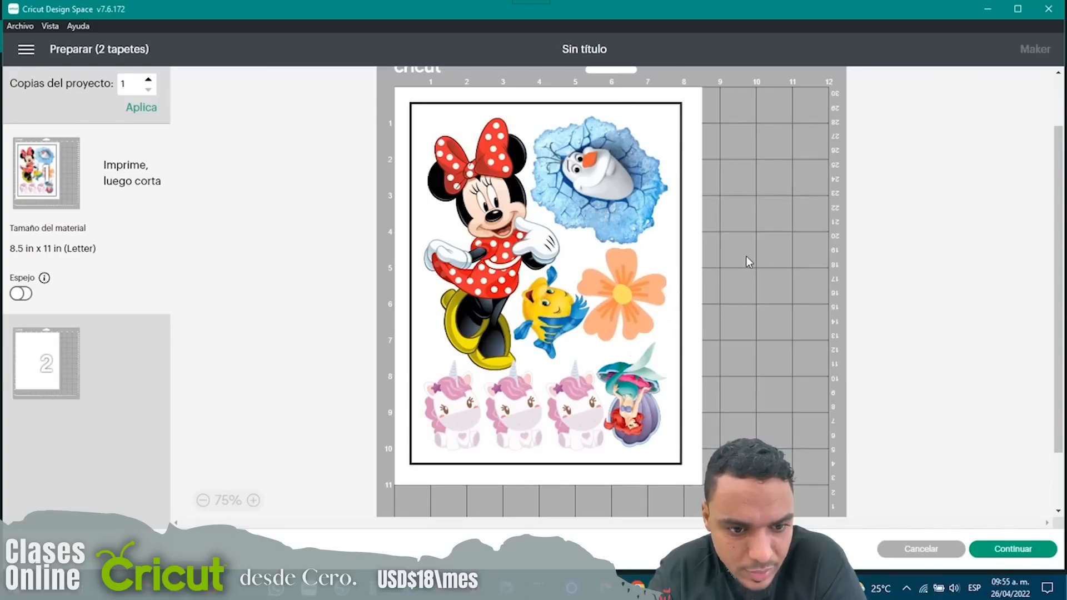
Rotate the middle unicorn slightly below Minnie's boot and continue to the print stage.
{"action": "left_click", "coordinate": [506, 361]}
{"action": "left_click", "coordinate": [521, 405]}
{"action": "left_click_drag", "start_coordinate": [550, 351], "coordinate": [559, 353]}
{"action": "left_click", "coordinate": [855, 397]}
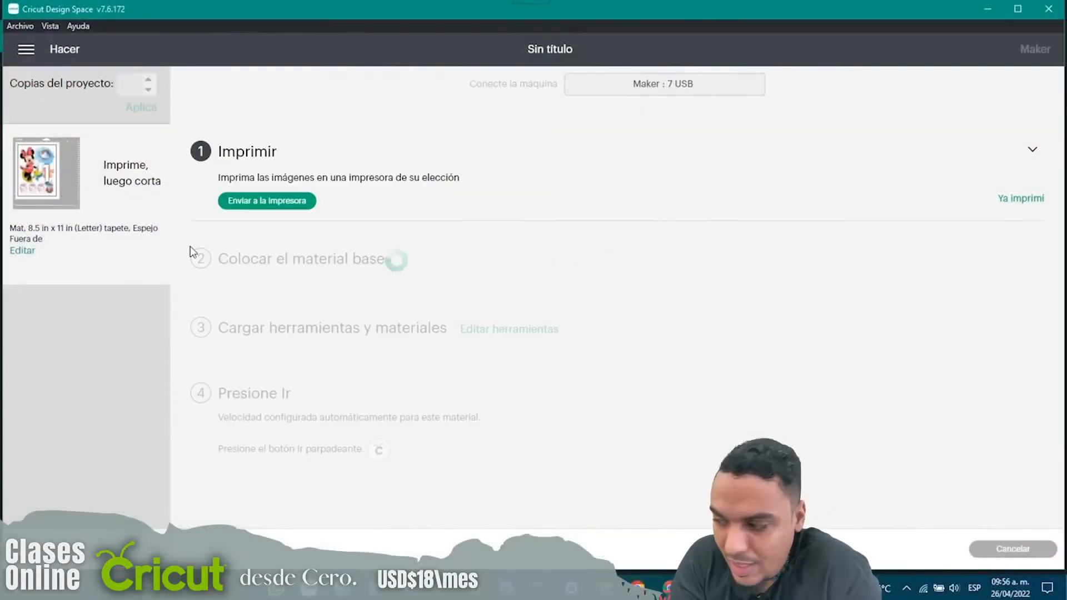
Preview the arranged mat, mark the fish with a red arrow in a screen capture, and copy the capture.
{"action": "mouse_move", "coordinate": [40, 175]}
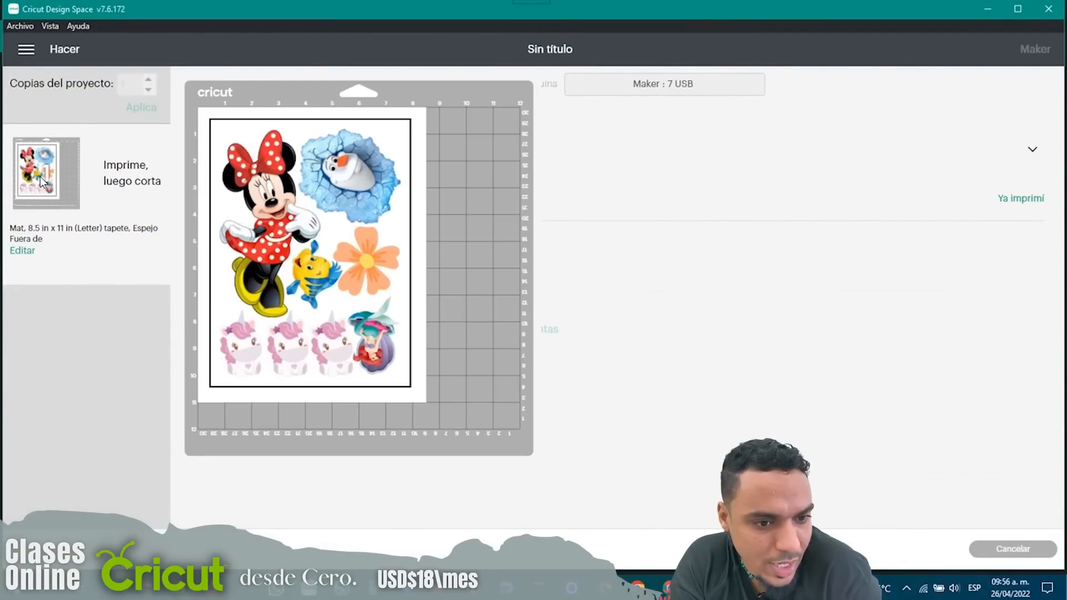
{"action": "key", "text": "Print"}
{"action": "left_click_drag", "start_coordinate": [267, 228], "coordinate": [358, 327]}
{"action": "left_click", "coordinate": [371, 235]}
{"action": "left_click_drag", "start_coordinate": [397, 179], "coordinate": [329, 253]}
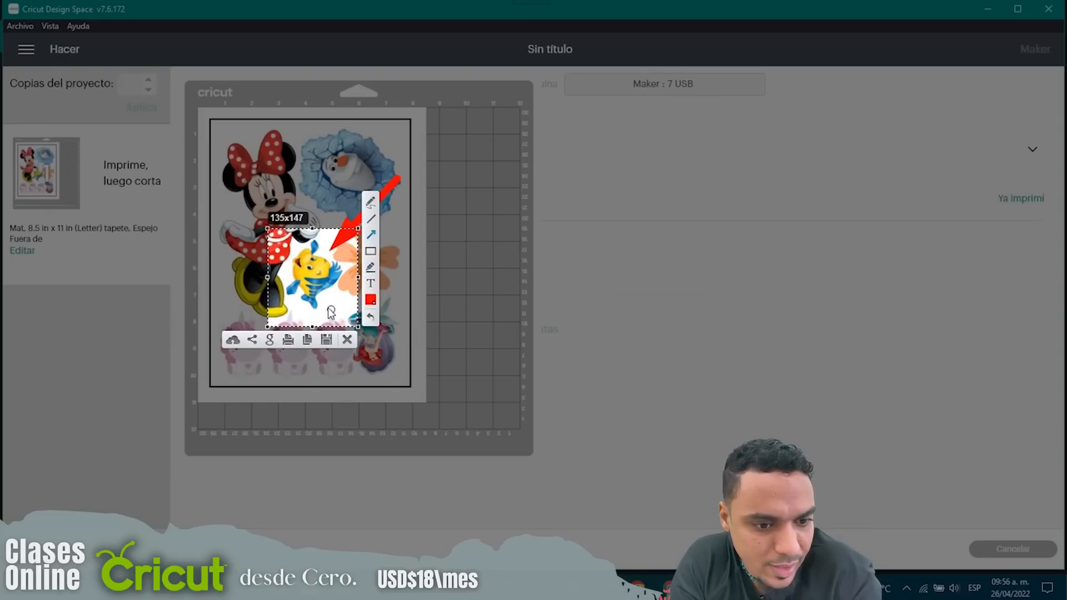
{"action": "left_click_drag", "start_coordinate": [356, 327], "coordinate": [328, 298]}
{"action": "key", "text": "ctrl+c"}
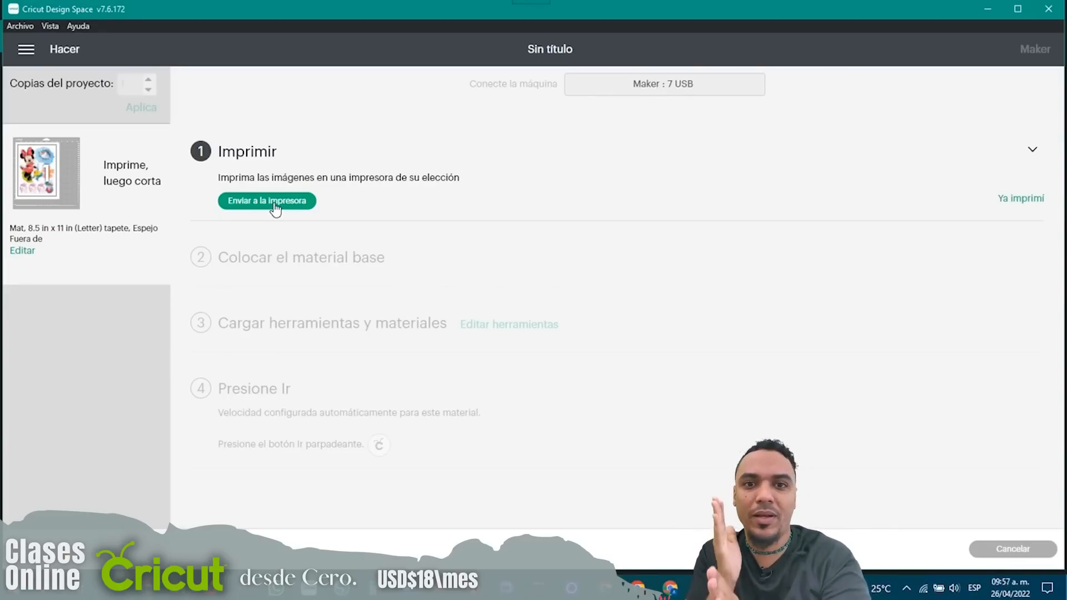
Mark the print-then-cut sheet as already printed and proceed to the base material selection.
{"action": "left_click_drag", "start_coordinate": [271, 178], "coordinate": [318, 178]}
{"action": "left_click", "coordinate": [309, 179]}
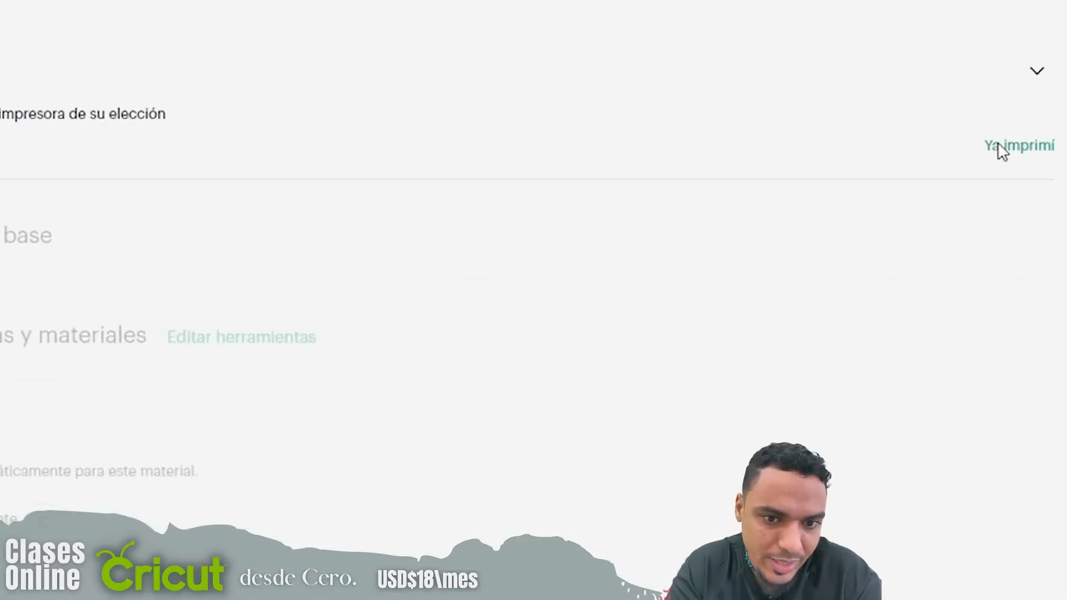
{"action": "left_click", "coordinate": [999, 146]}
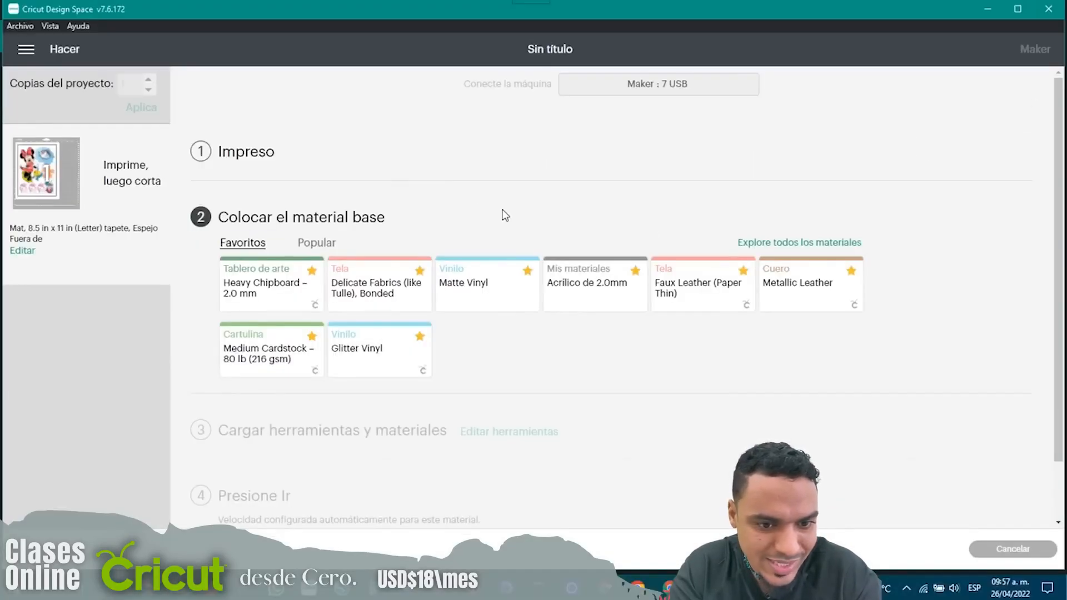
Browse all materials with the Cartulina category and set the base material to Medium Cardstock – 80 lb (216 gsm).
{"action": "left_click", "coordinate": [799, 242]}
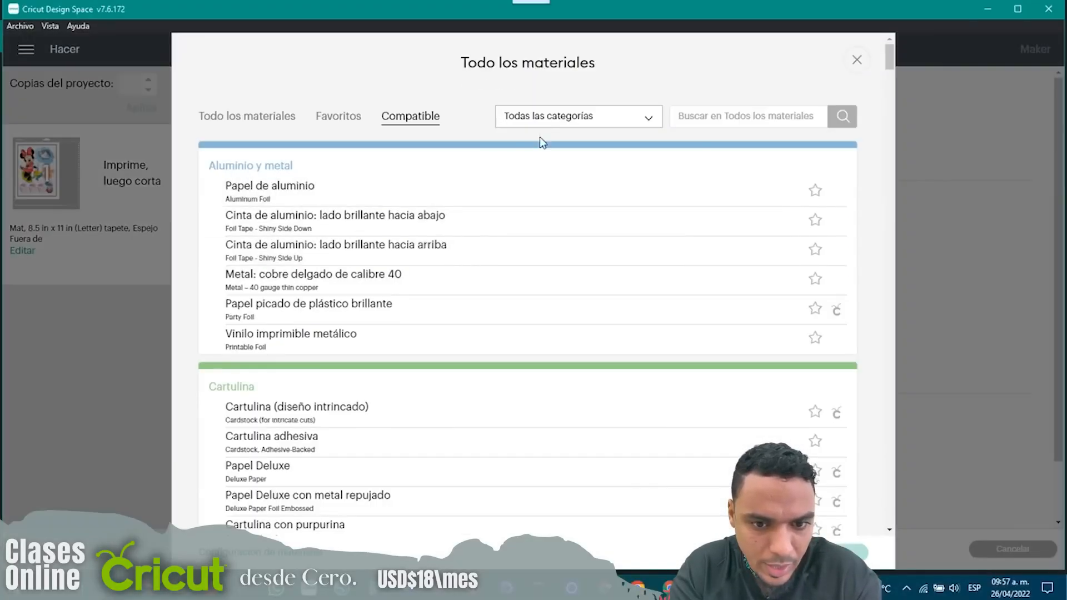
{"action": "left_click", "coordinate": [550, 117]}
{"action": "left_click", "coordinate": [548, 161]}
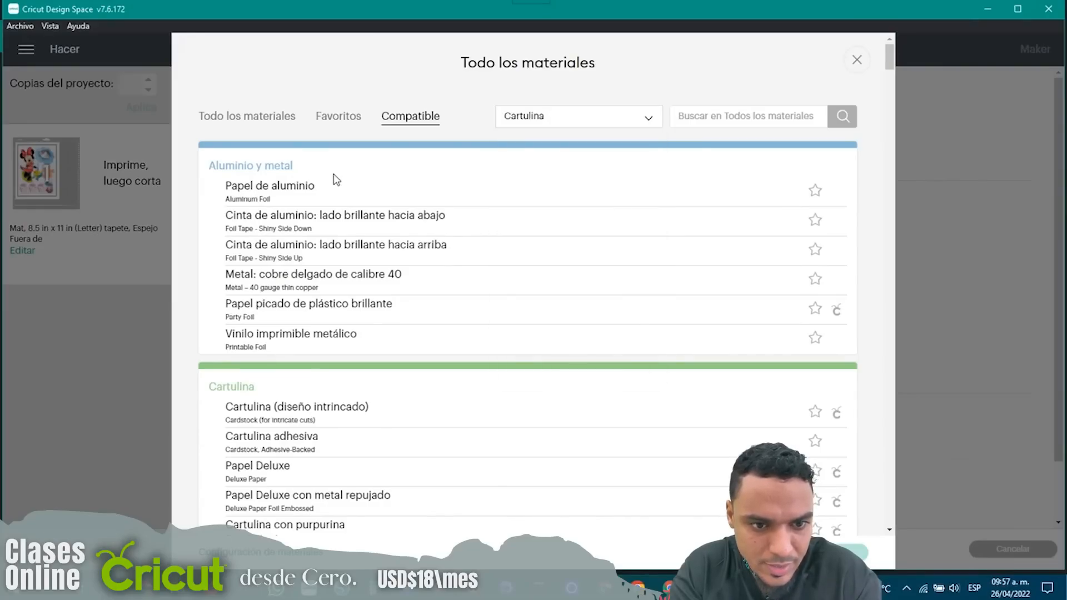
{"action": "scroll", "coordinate": [392, 403], "scroll_direction": "down", "scroll_amount": 2}
{"action": "scroll", "coordinate": [394, 404], "scroll_direction": "down", "scroll_amount": 3}
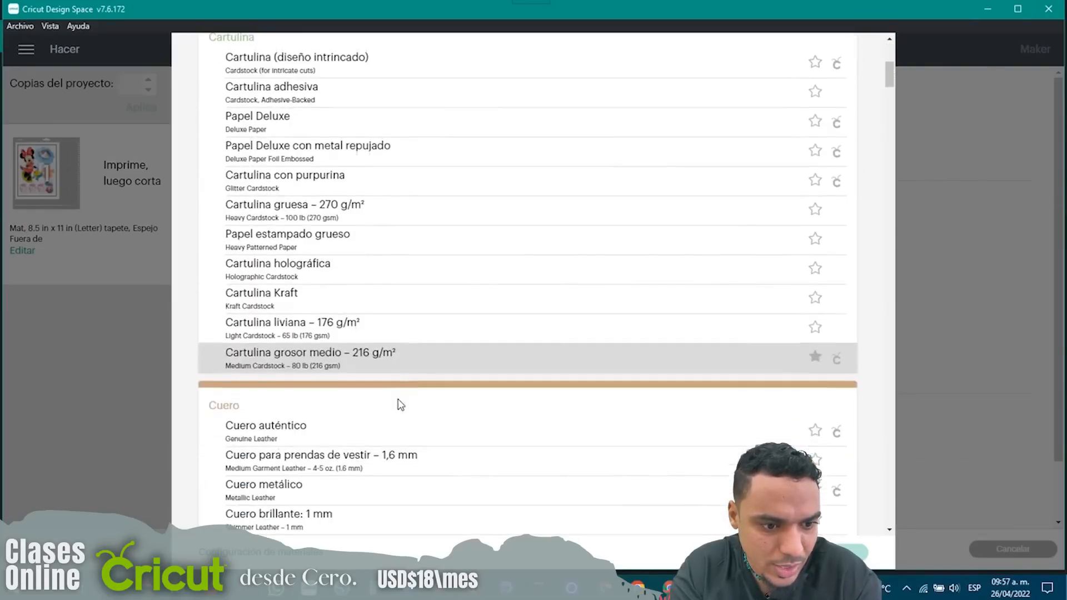
{"action": "left_click", "coordinate": [281, 364]}
{"action": "left_click", "coordinate": [852, 550]}
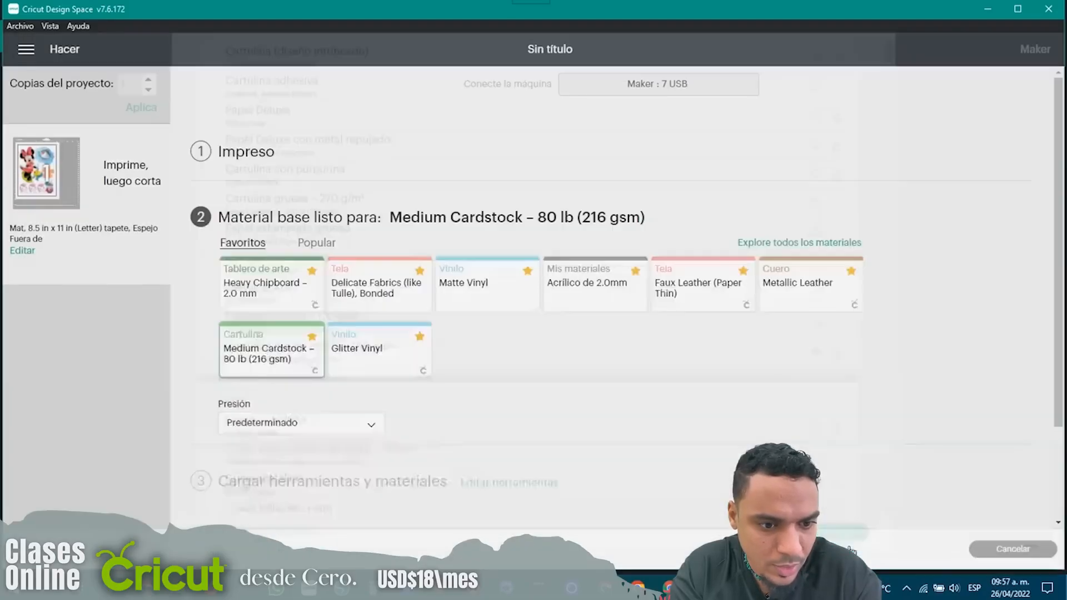